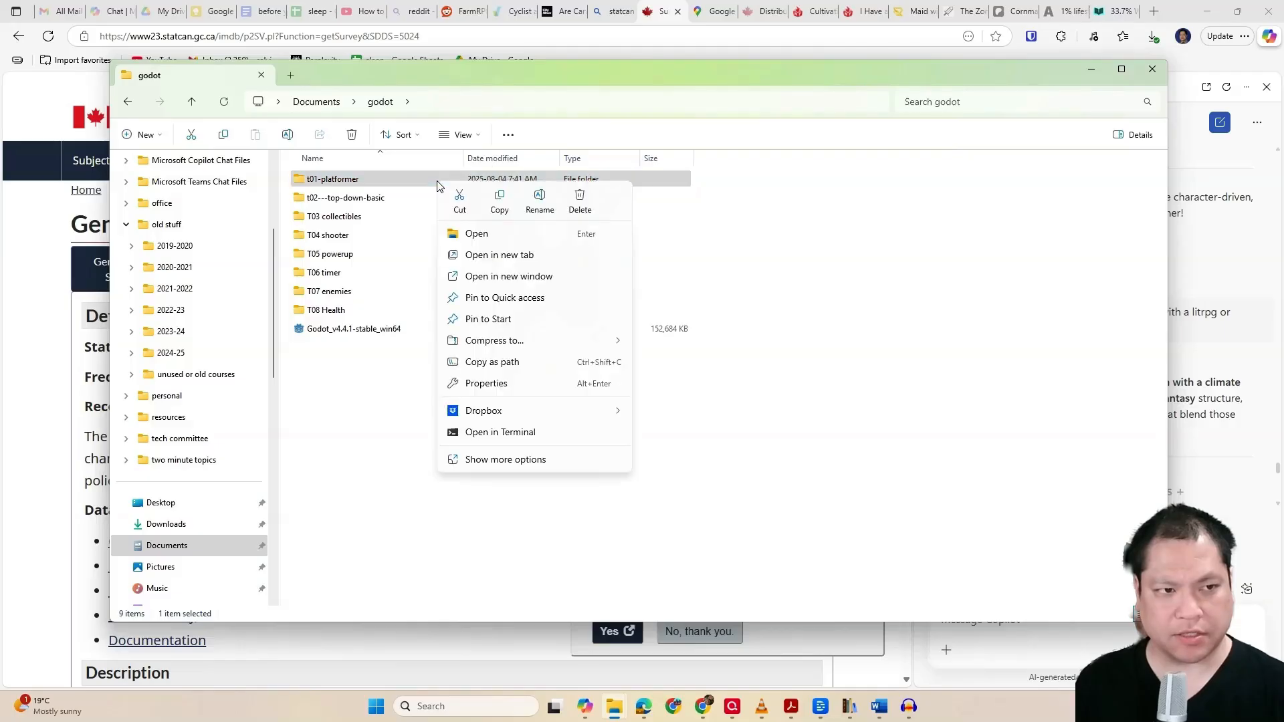
# Make a copy of the t01-platformer folder inside the same godot folder
pyautogui.click(498, 200)
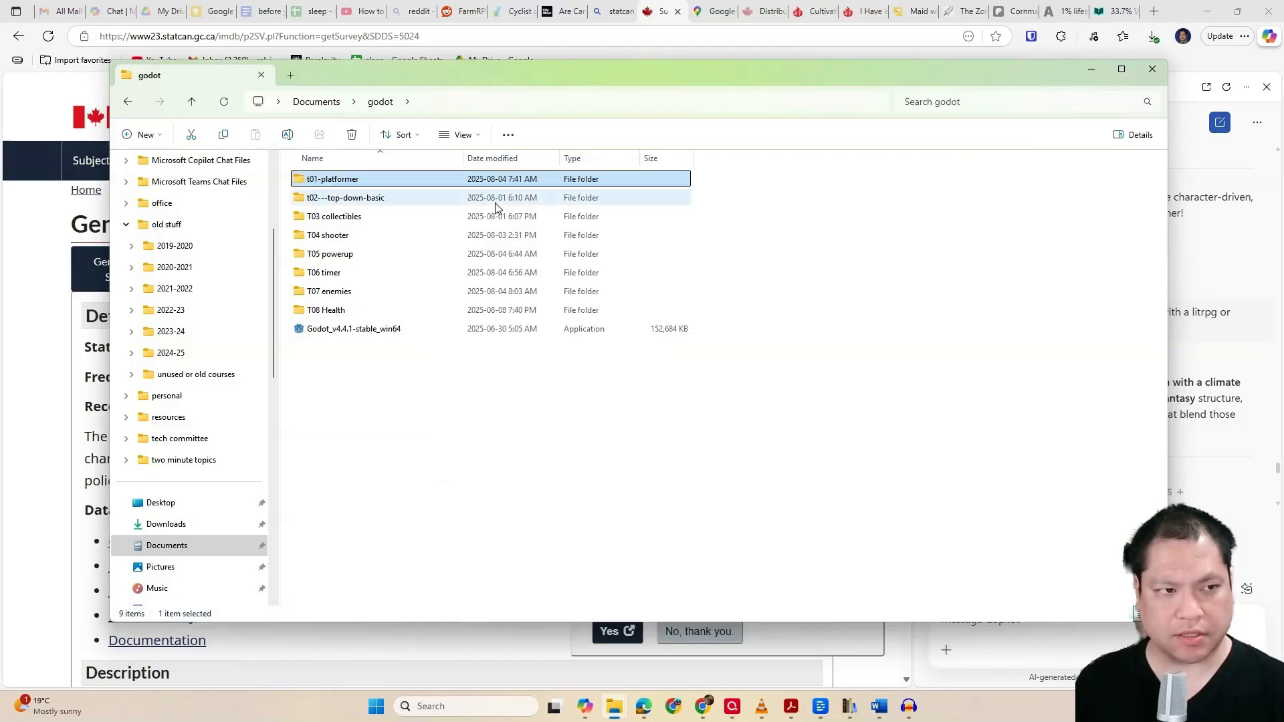
pyautogui.click(506, 438)
pyautogui.rightClick(509, 415)
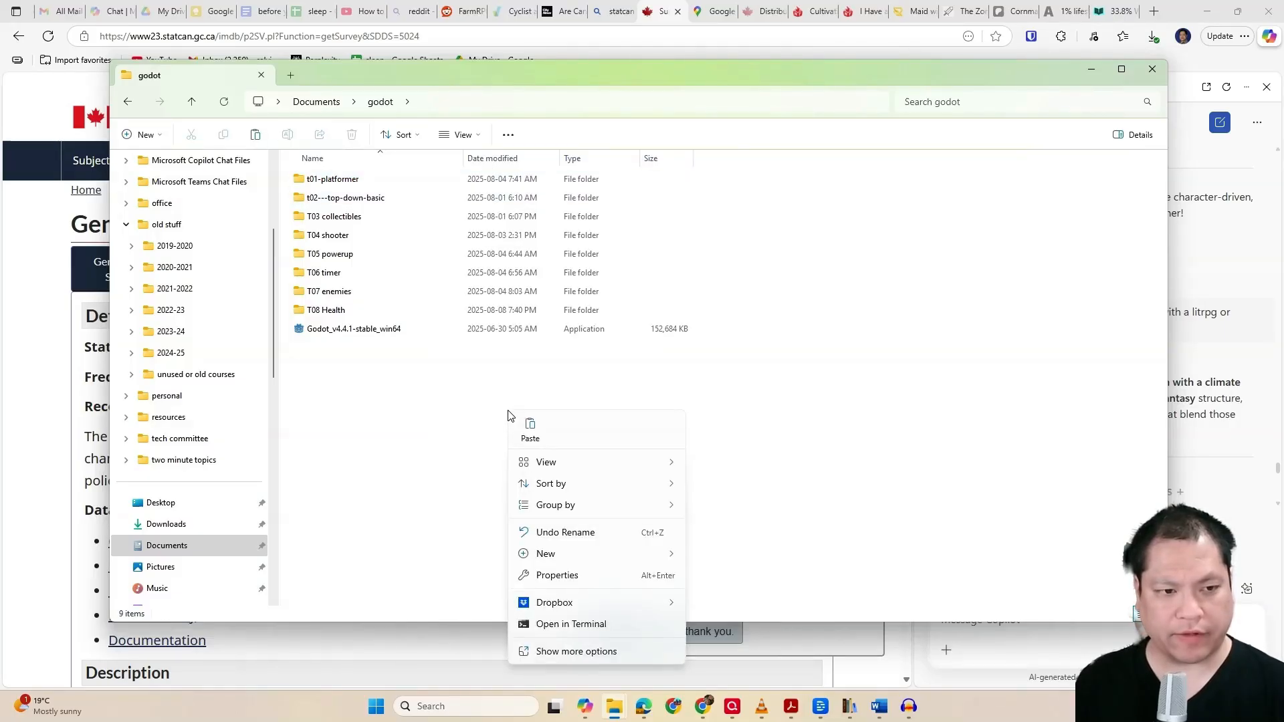
pyautogui.click(529, 435)
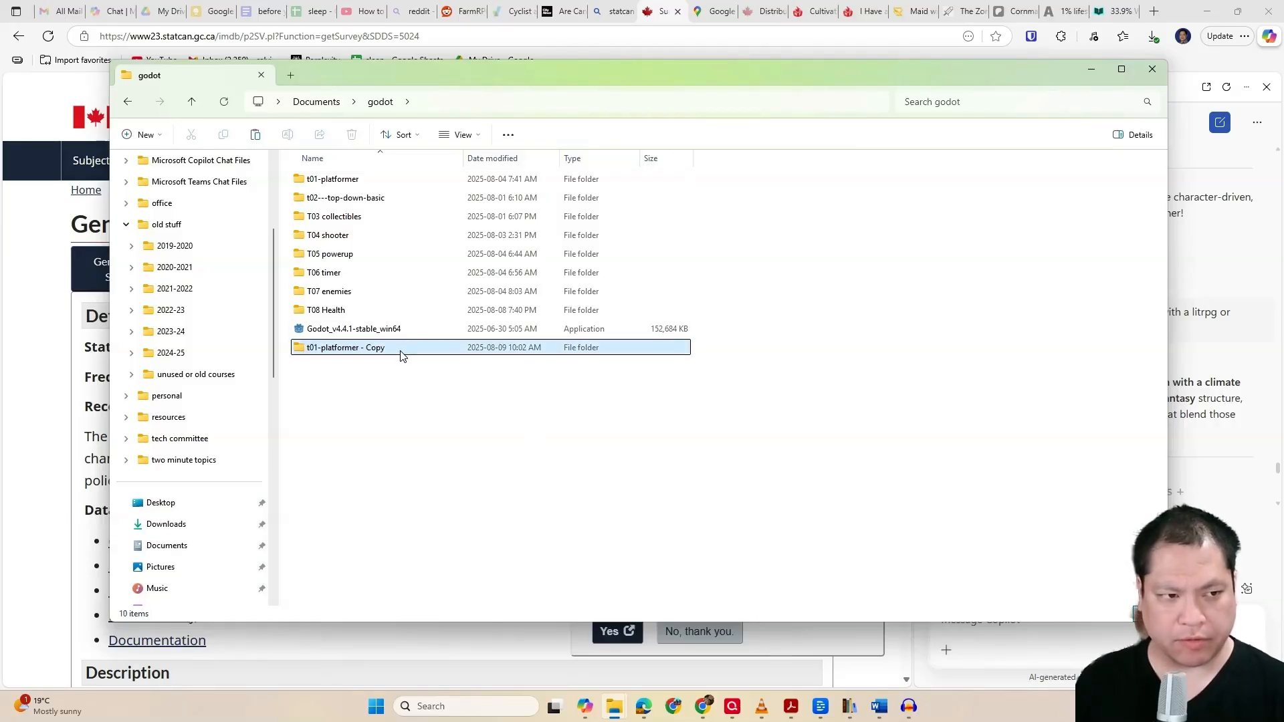
# Rename the copied platformer folder to "T09 camera and scene change"
pyautogui.rightClick(401, 361)
pyautogui.click(367, 347)
pyautogui.rightClick(376, 350)
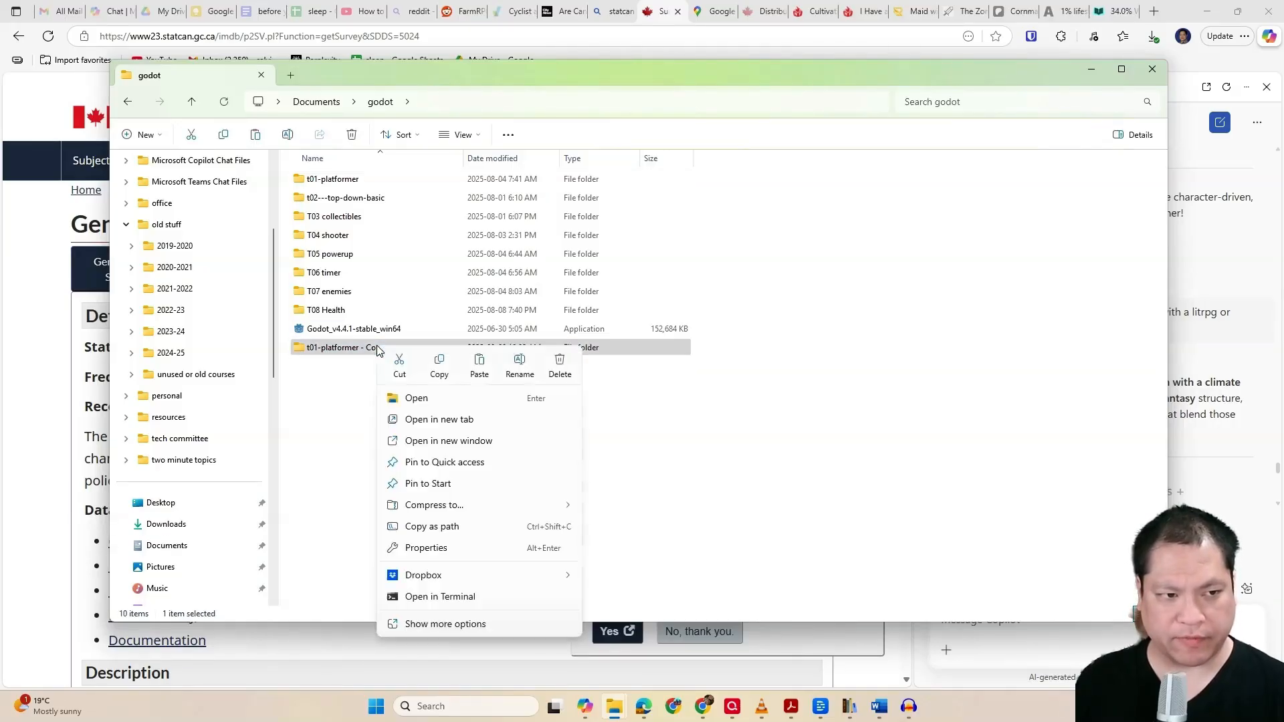
pyautogui.click(515, 369)
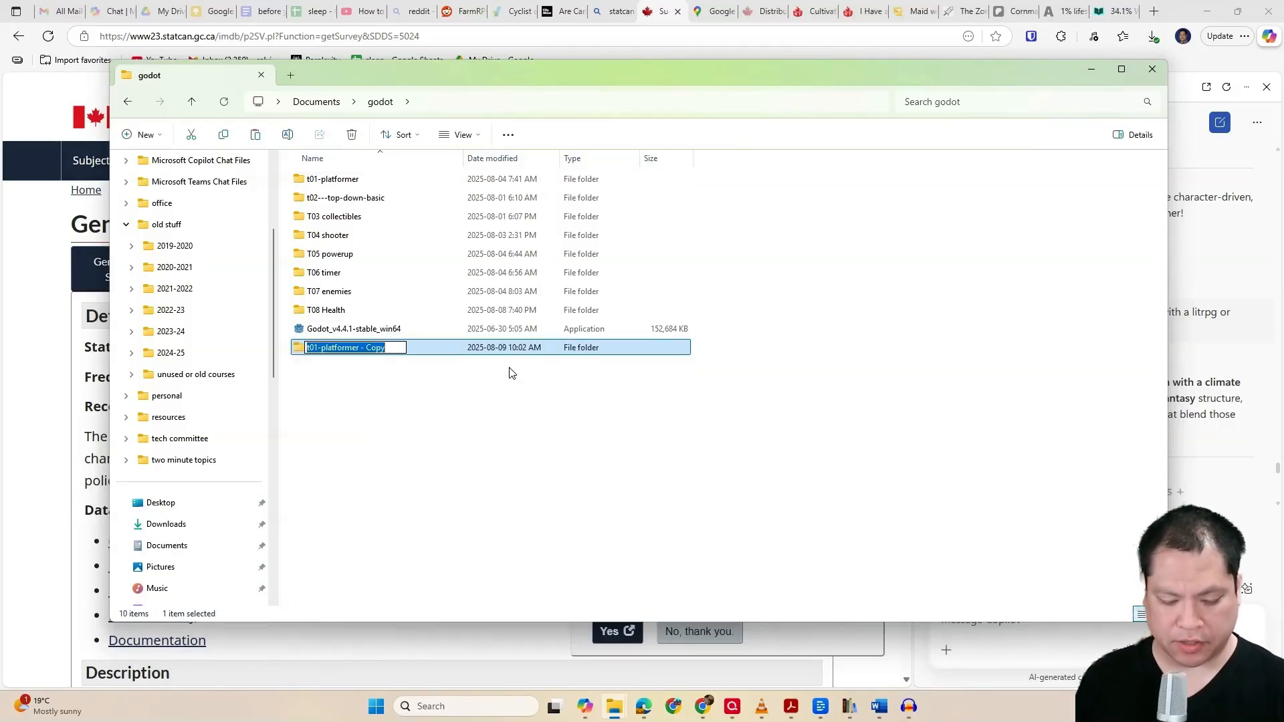
pyautogui.write('T09 c')
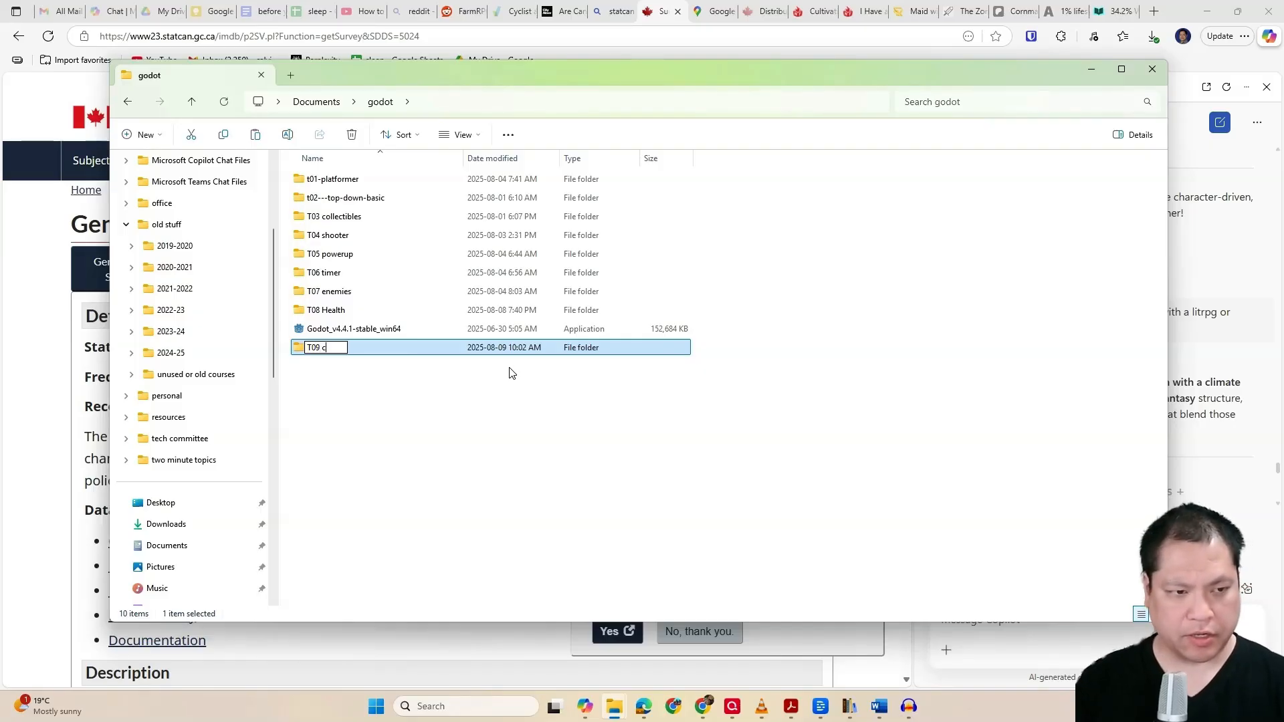
pyautogui.write('amera and ')
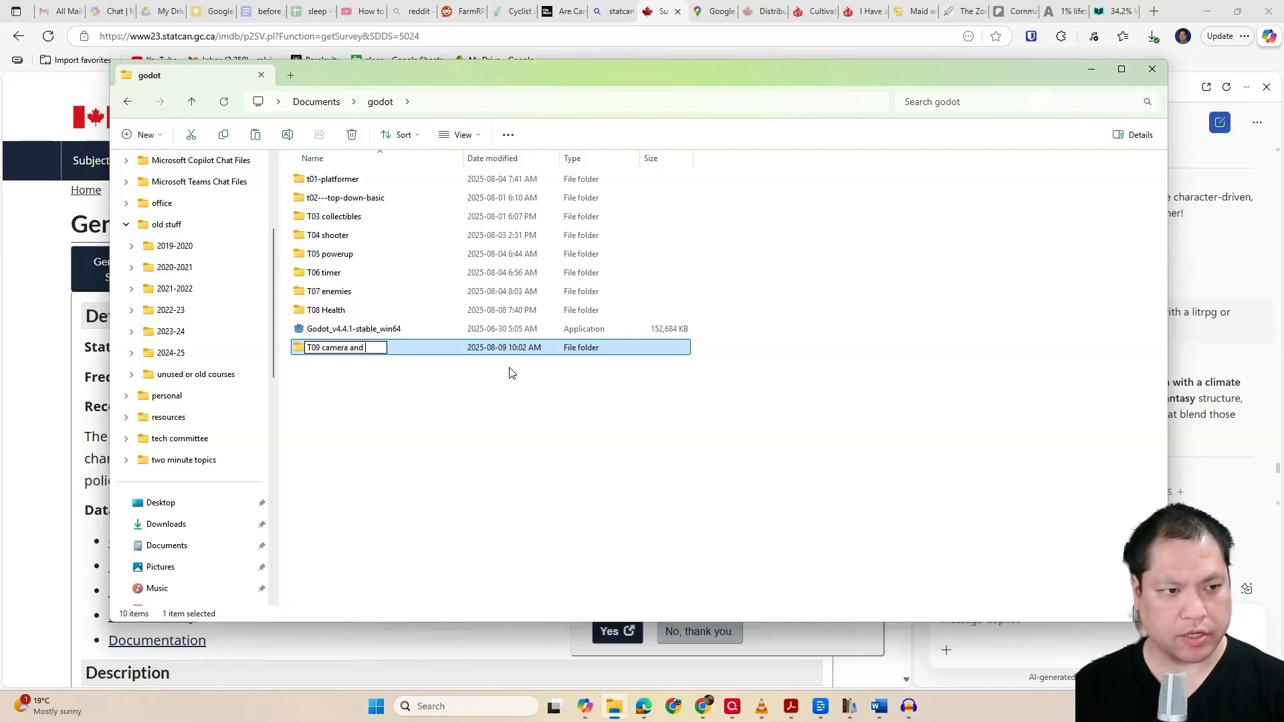
pyautogui.write('scene change')
pyautogui.press('Return')
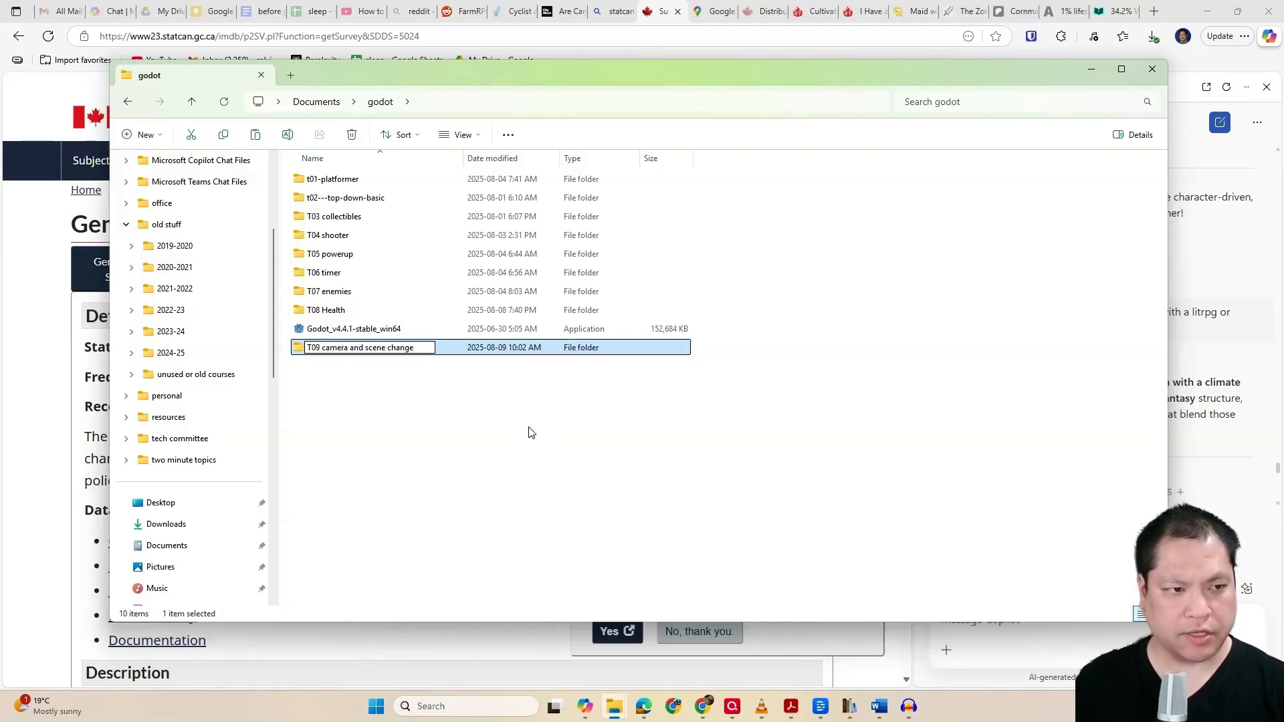
# Launch the Godot_v4.4.1-stable_win64 application from the godot folder
pyautogui.click(392, 349)
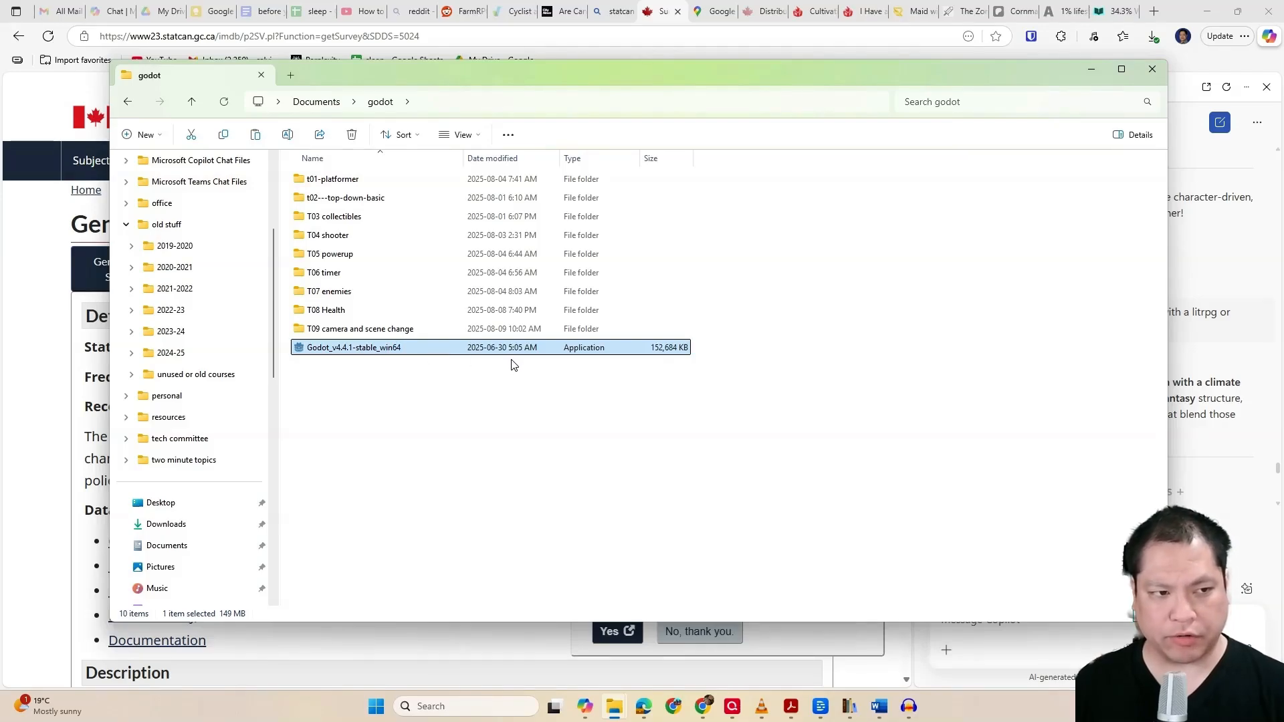
pyautogui.press('Return')
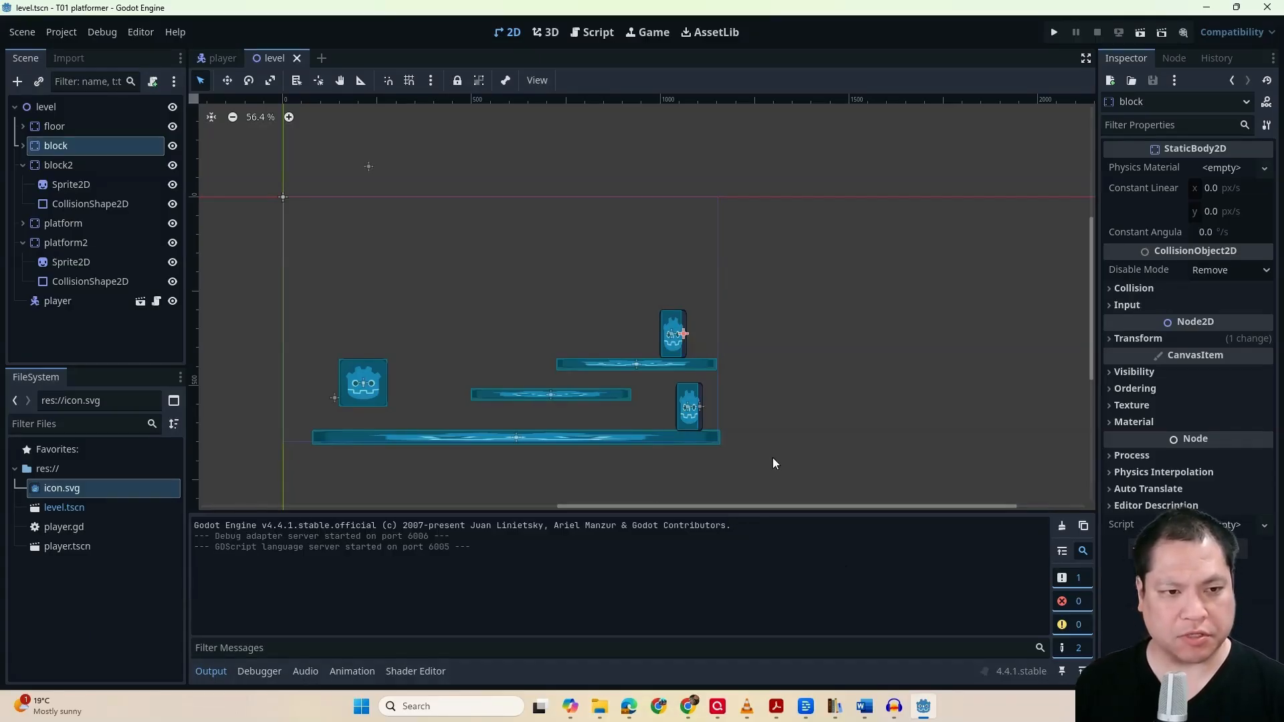
# Duplicate the platform node in the level scene and collapse the duplicate's child nodes
pyautogui.click(23, 242)
pyautogui.click(70, 228)
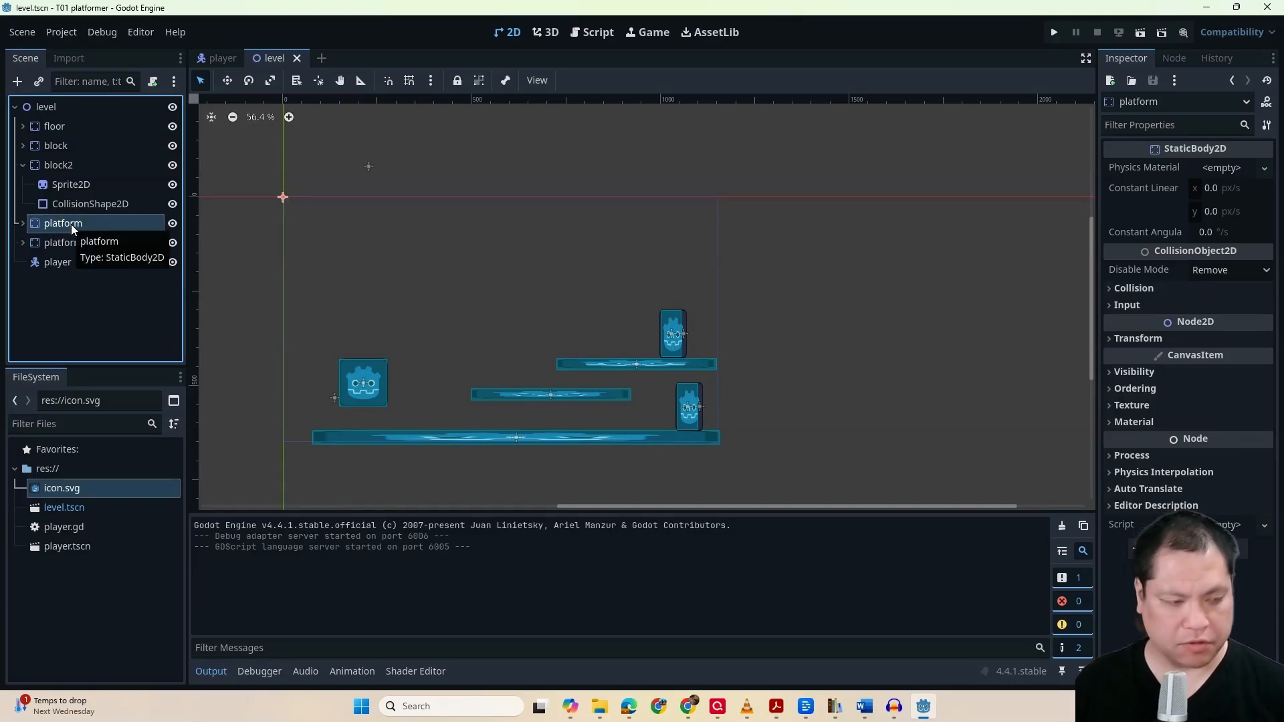
pyautogui.hotkey('ctrl', 'd')
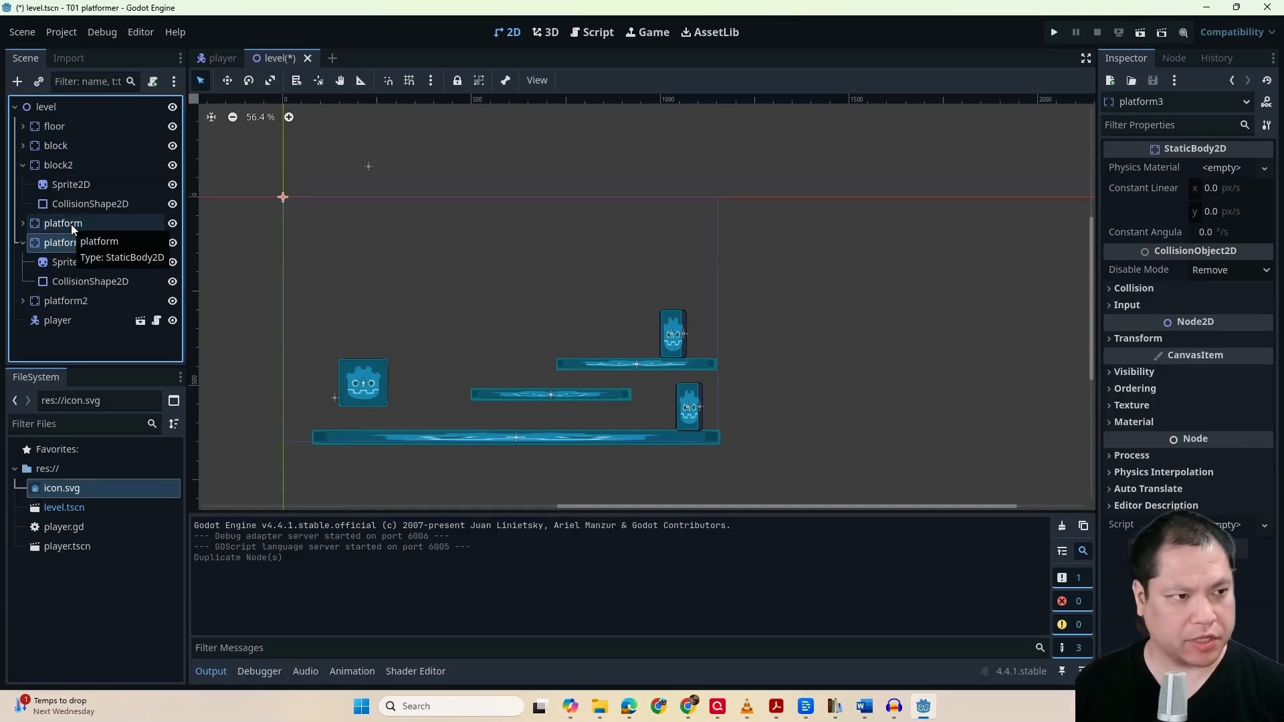
pyautogui.click(24, 244)
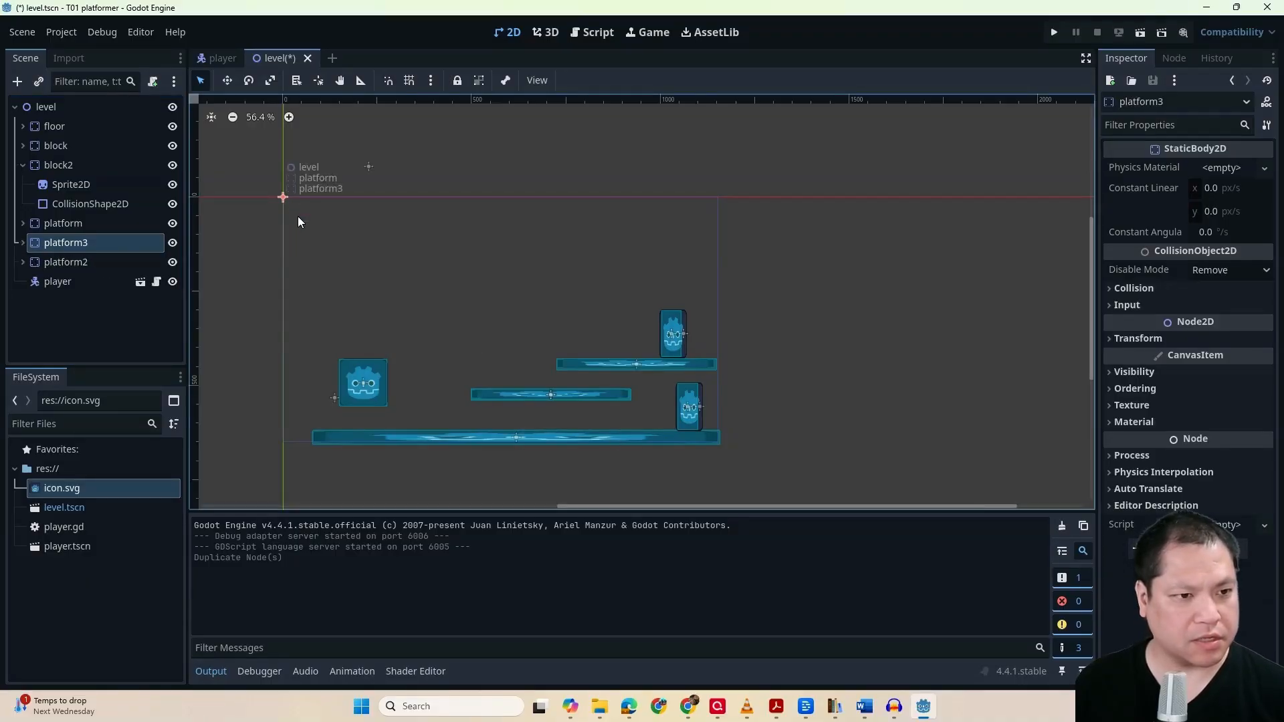
# Move the duplicated platform3 beyond the right edge of the level, to about (787, -135)
pyautogui.moveTo(507, 436)
pyautogui.mouseDown()
pyautogui.moveTo(651, 401)
pyautogui.moveTo(509, 436)
pyautogui.mouseUp()
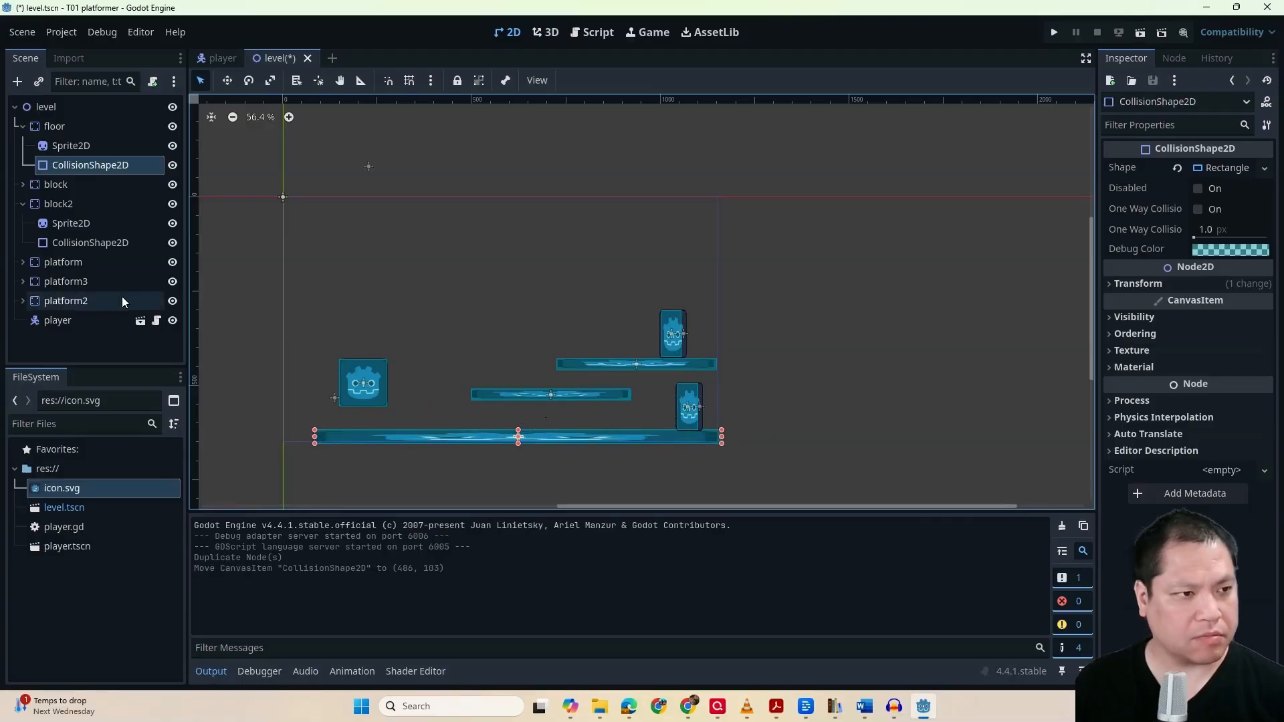
pyautogui.click(101, 281)
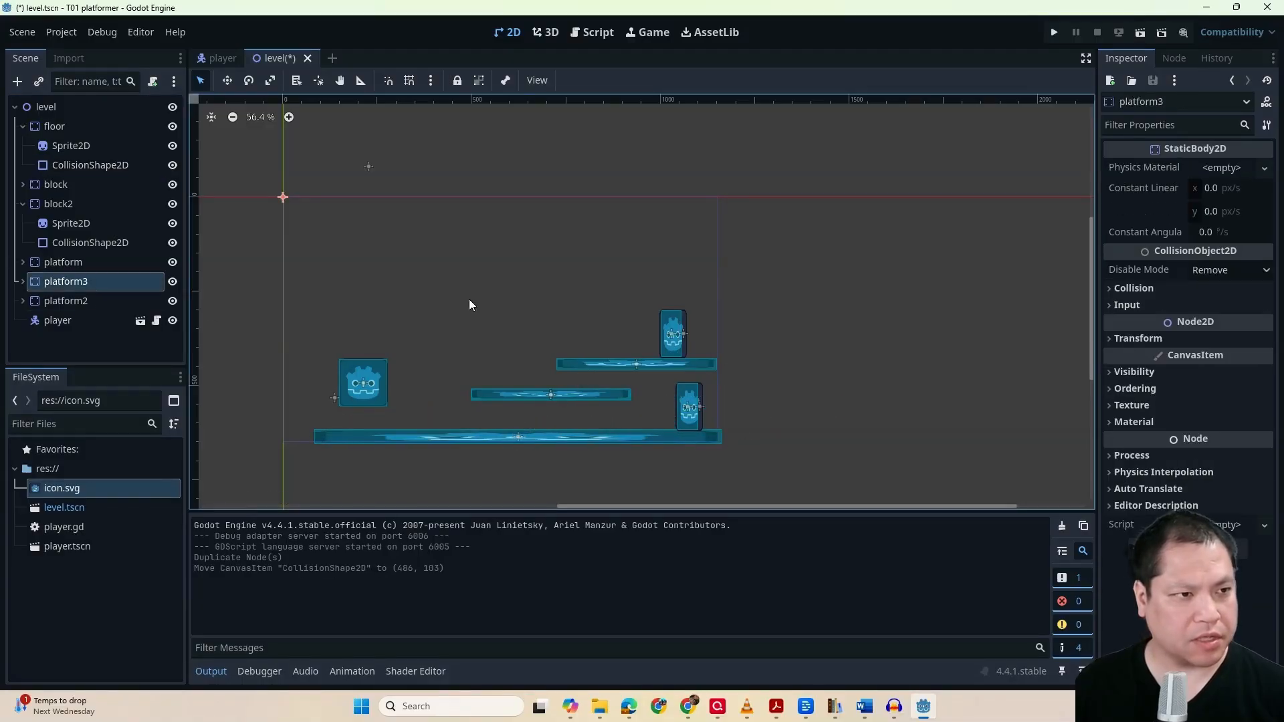
pyautogui.click(228, 80)
pyautogui.moveTo(460, 298); pyautogui.dragTo(748, 250)
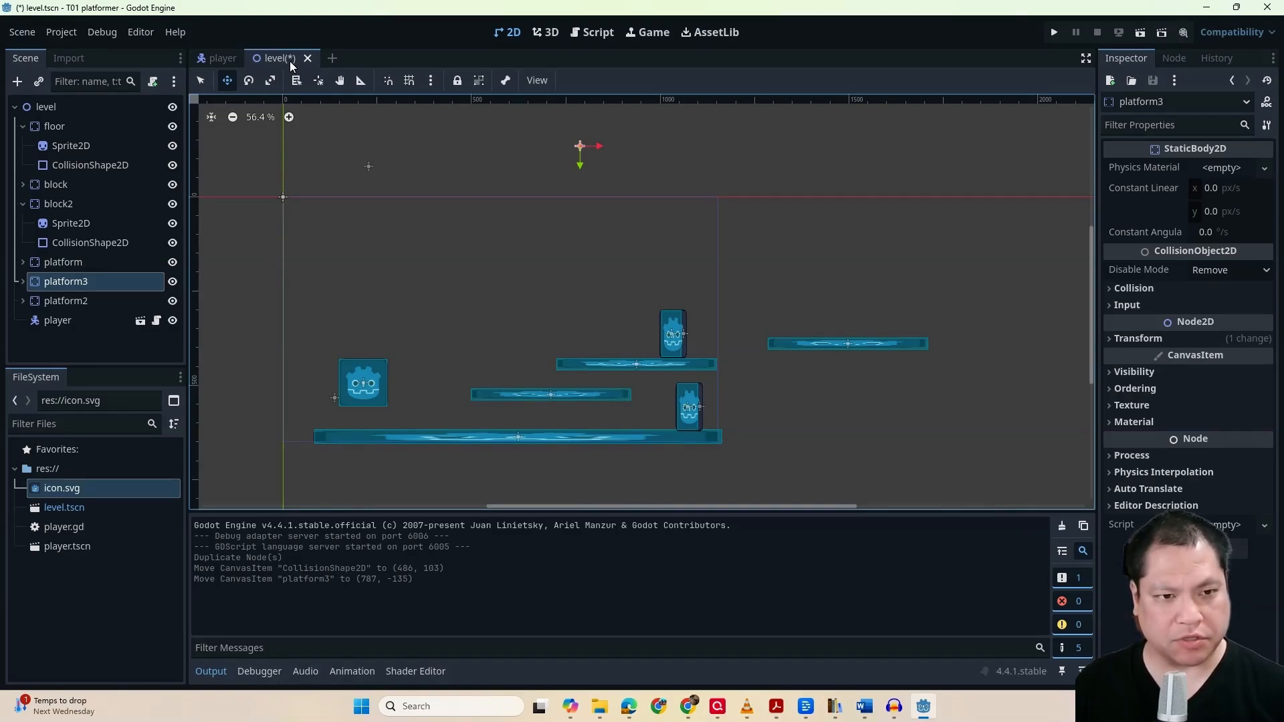
# Create a new scene with a 2D root node and copy the floor from the level scene into it
pyautogui.click(332, 59)
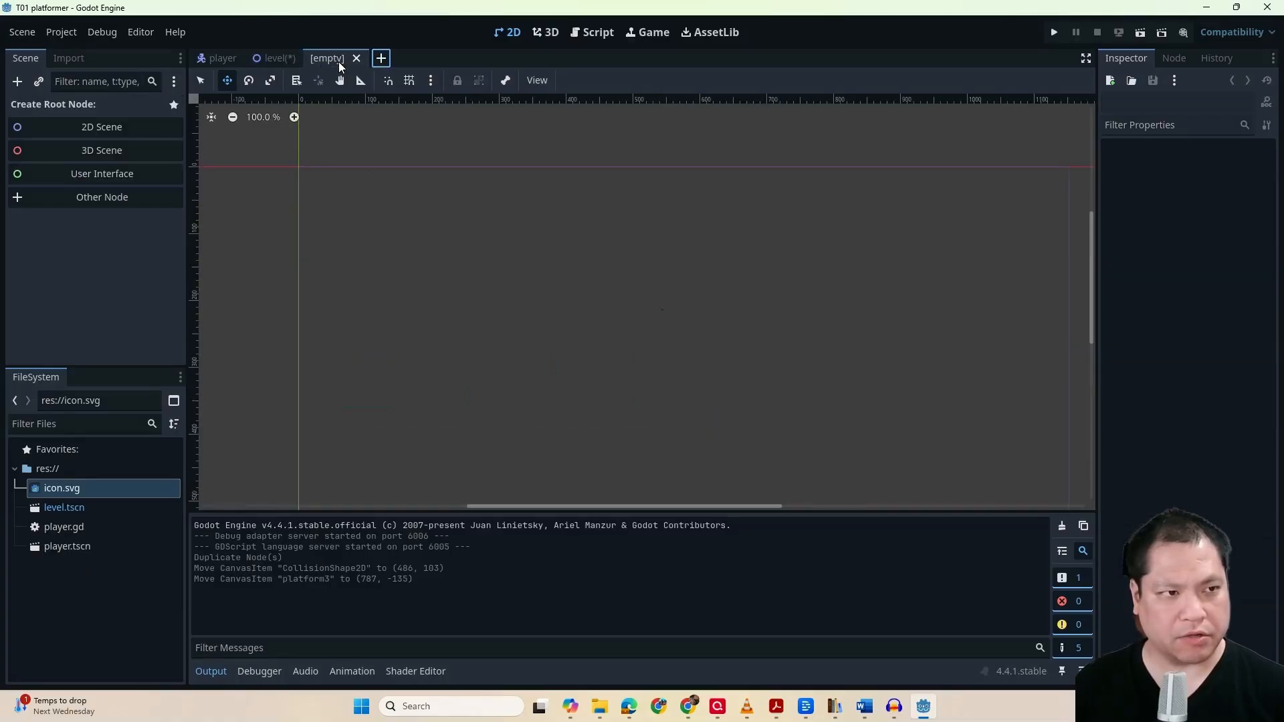
pyautogui.click(122, 127)
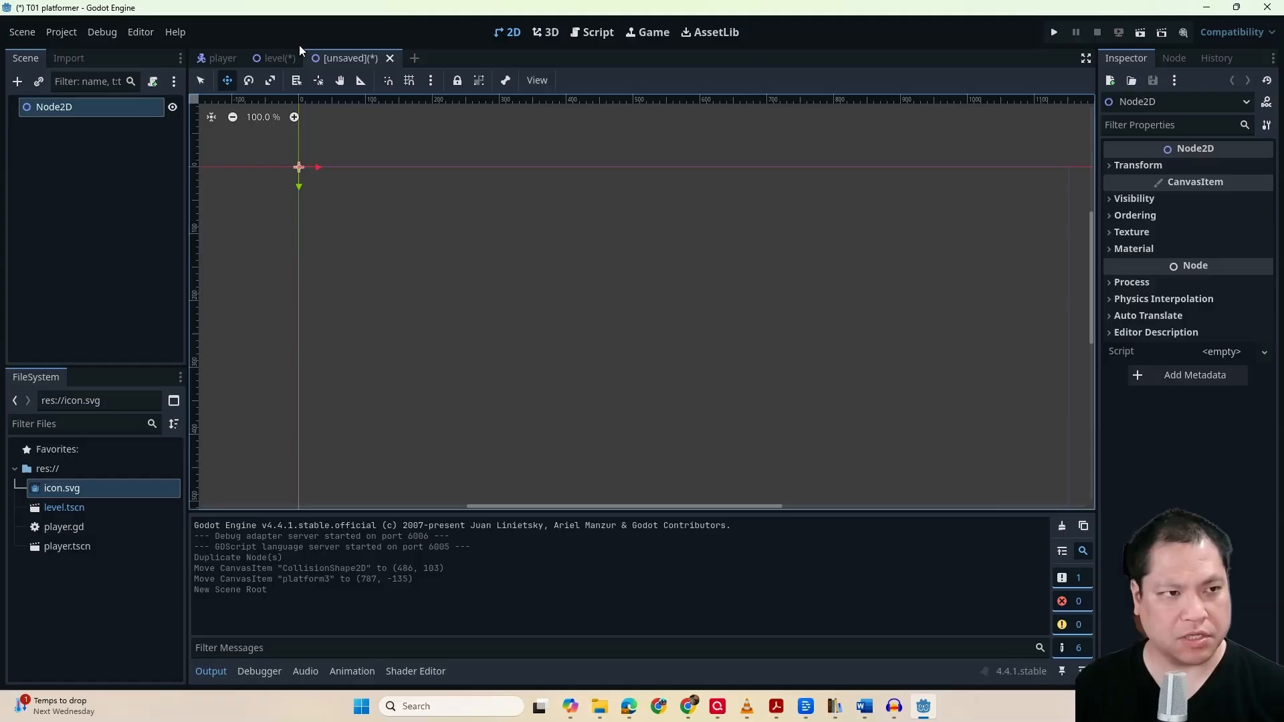
pyautogui.click(276, 59)
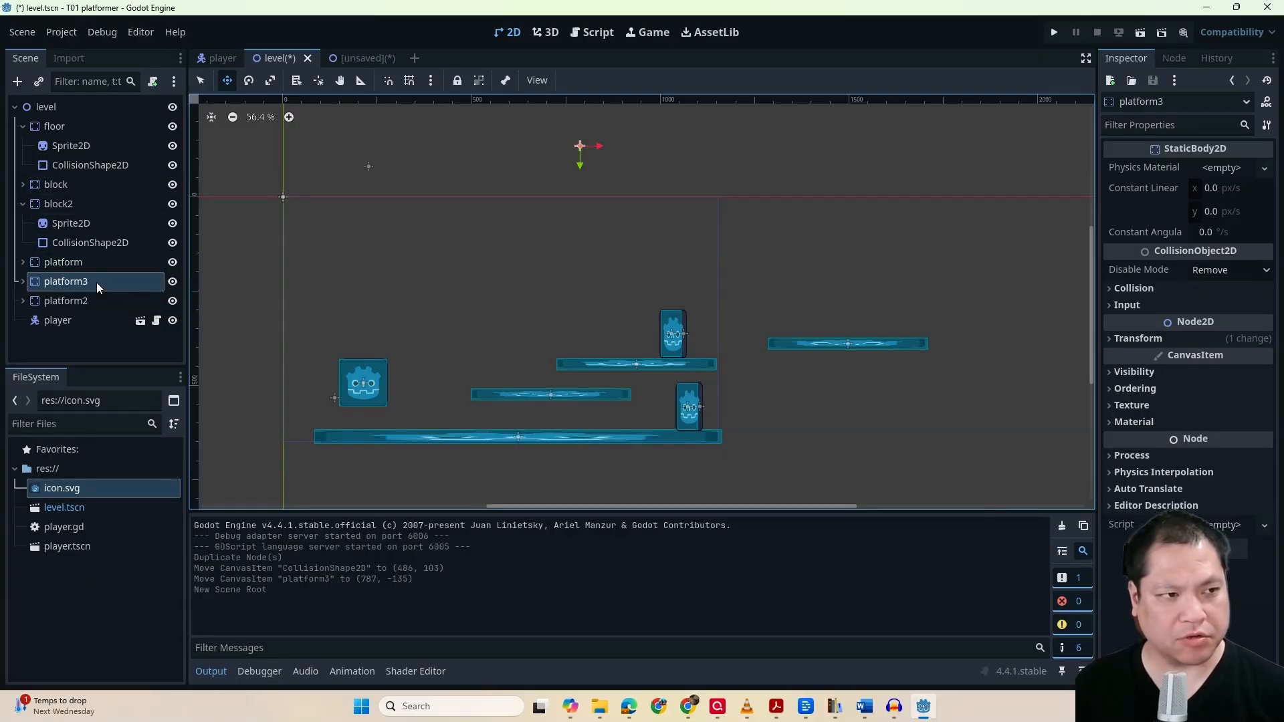
pyautogui.rightClick(81, 128)
pyautogui.click(116, 222)
pyautogui.click(364, 59)
pyautogui.click(114, 205)
pyautogui.hotkey('ctrl', 'v')
# Copy the block and platform nodes from the level scene into the new scene
pyautogui.click(279, 59)
pyautogui.click(70, 187)
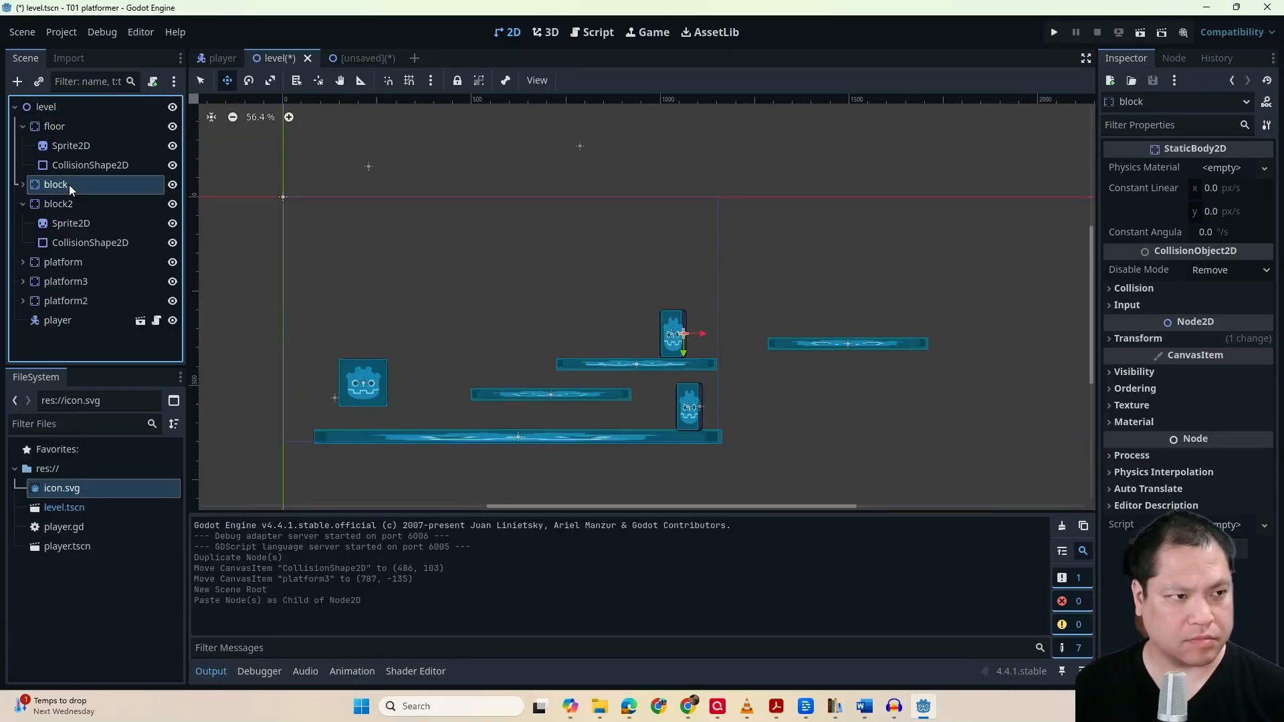
pyautogui.hotkey('ctrl', 'c')
pyautogui.click(349, 58)
pyautogui.hotkey('ctrl', 'v')
pyautogui.click(279, 59)
pyautogui.click(98, 262)
pyautogui.hotkey('ctrl', 'c')
pyautogui.click(349, 59)
pyautogui.hotkey('ctrl', 'v')
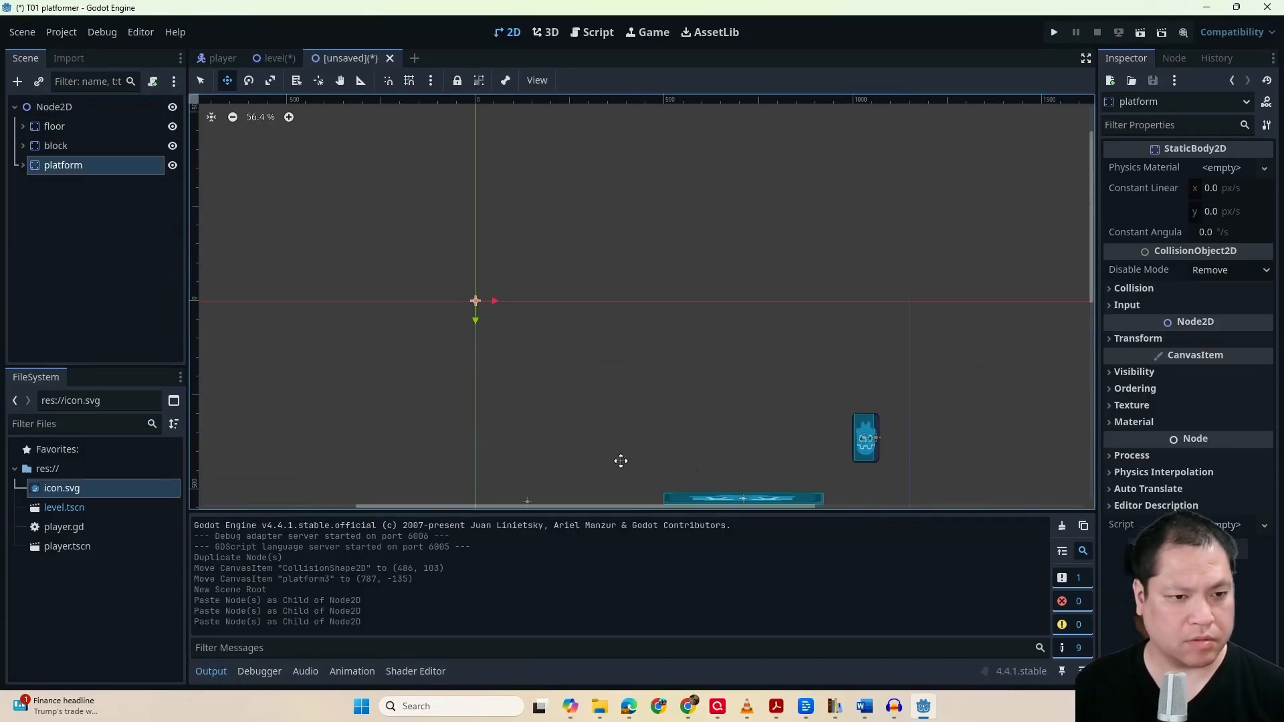
# Duplicate the platform three times in the new scene and collapse the duplicates' child nodes
pyautogui.moveTo(621, 461); pyautogui.dragTo(544, 385, button='middle')
pyautogui.hotkey('ctrl', 'd')
pyautogui.hotkey('ctrl', 'd')
pyautogui.hotkey('ctrl', 'd')
pyautogui.click(23, 243)
pyautogui.click(22, 185)
# Spread the duplicated platforms above the floor: platform4 at about (-356, -105), platform3 at about (-57, -202), platform2 at about (9, -384)
pyautogui.moveTo(669, 425); pyautogui.dragTo(581, 381)
pyautogui.moveTo(636, 427); pyautogui.dragTo(589, 432)
pyautogui.click(65, 204)
pyautogui.moveTo(659, 426); pyautogui.dragTo(663, 278)
pyautogui.click(65, 185)
# Move the block onto the platform in the new scene, at about (362, 354)
pyautogui.click(55, 146)
pyautogui.moveTo(786, 364); pyautogui.dragTo(685, 327)
pyautogui.moveTo(730, 284); pyautogui.dragTo(702, 285)
pyautogui.moveTo(656, 327); pyautogui.dragTo(524, 357)
pyautogui.moveTo(524, 357); pyautogui.dragTo(522, 358)
# Reposition platform4 to about (-363, -94) and platform2 to about (-724, -341)
pyautogui.click(66, 223)
pyautogui.moveTo(679, 278); pyautogui.dragTo(364, 321)
pyautogui.click(68, 185)
pyautogui.moveTo(364, 321); pyautogui.dragTo(338, 296)
# Rename the new scene's root node to level2 and save the scene as level_2.tscn
pyautogui.doubleClick(76, 107)
pyautogui.write('level2')
pyautogui.click(101, 310)
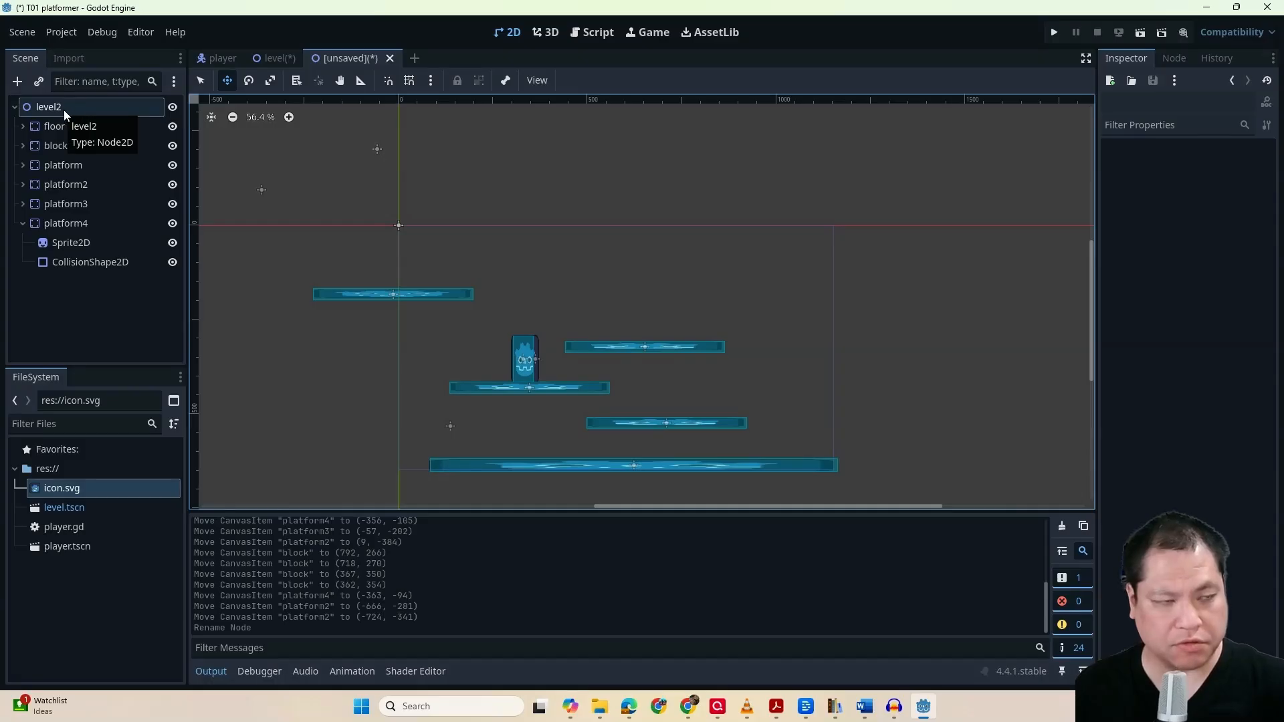
pyautogui.hotkey('ctrl', 's')
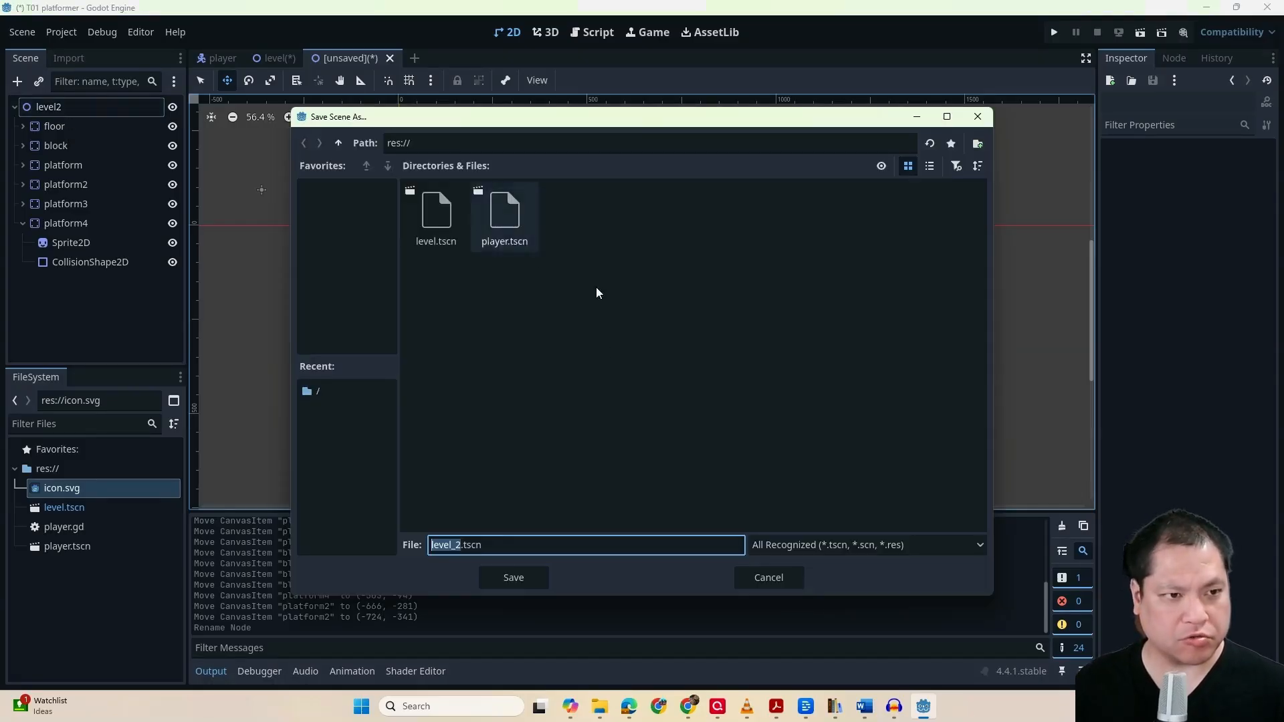
pyautogui.click(506, 576)
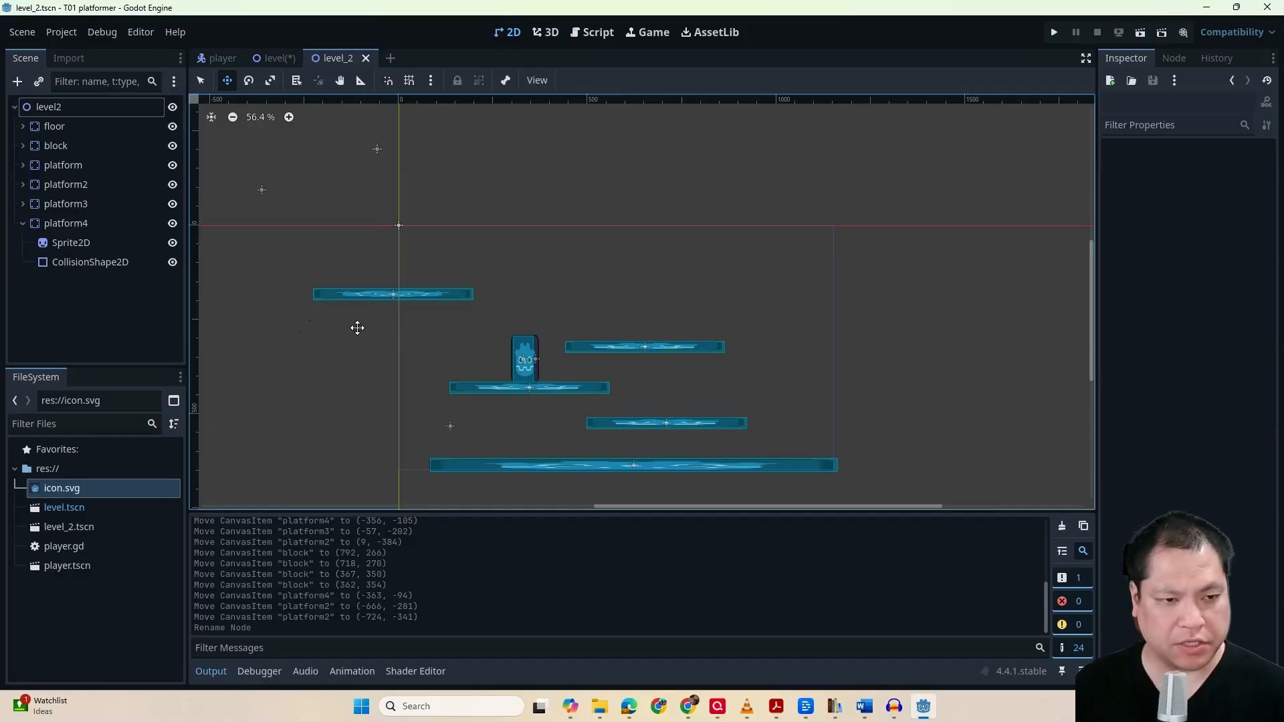
# Instantiate player.tscn in level_2 and place it above the floor's right end, at about (1075, 547)
pyautogui.click(39, 81)
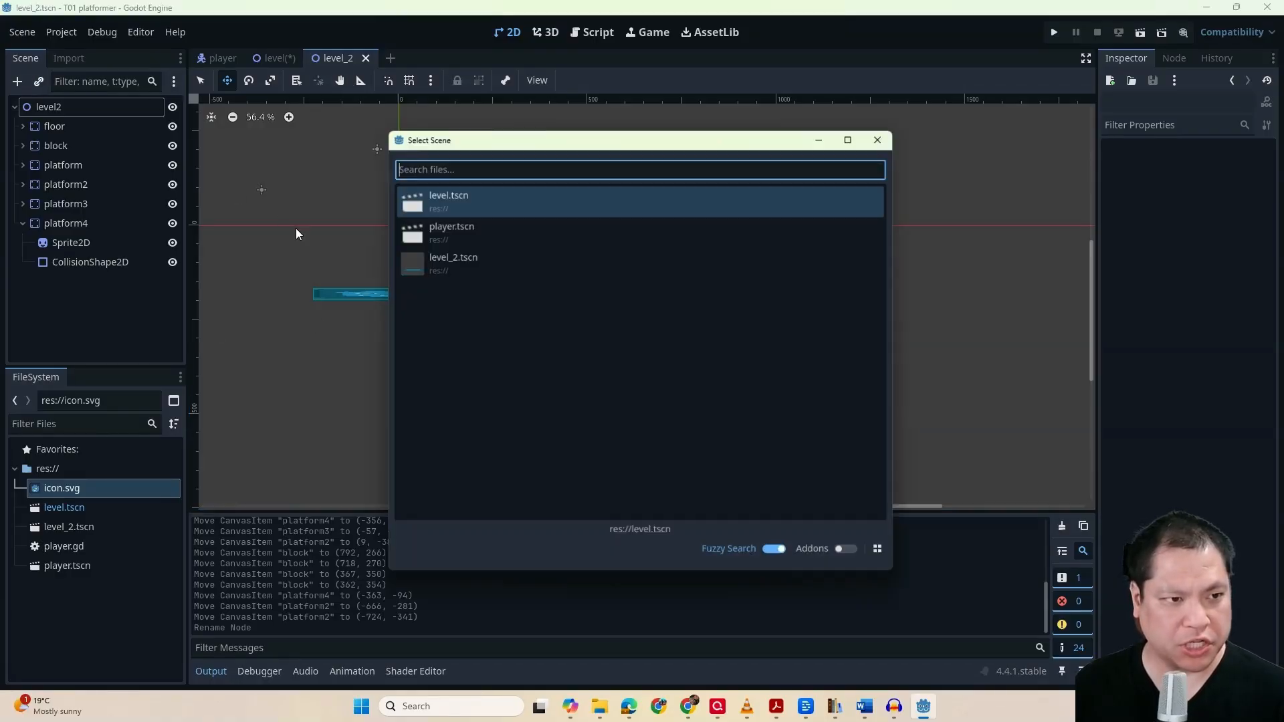
pyautogui.doubleClick(448, 231)
pyautogui.moveTo(401, 232); pyautogui.dragTo(805, 437)
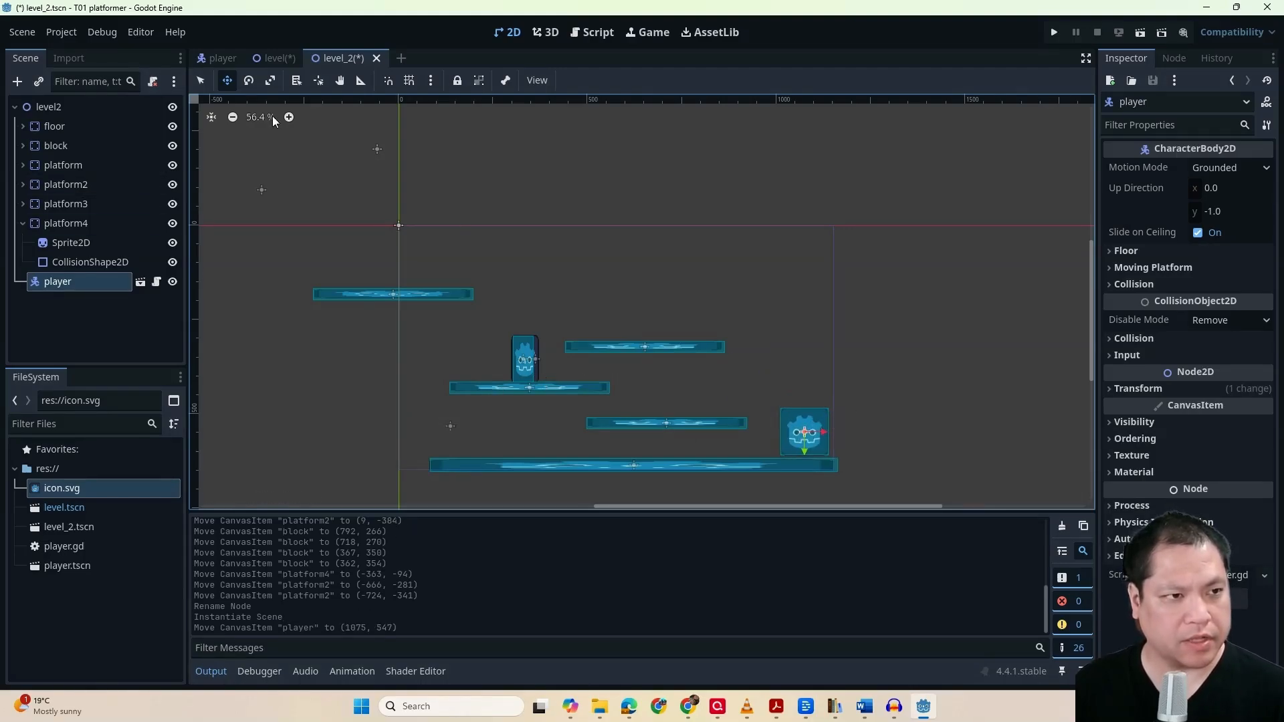
# Save both the level and level_2 scenes
pyautogui.click(274, 59)
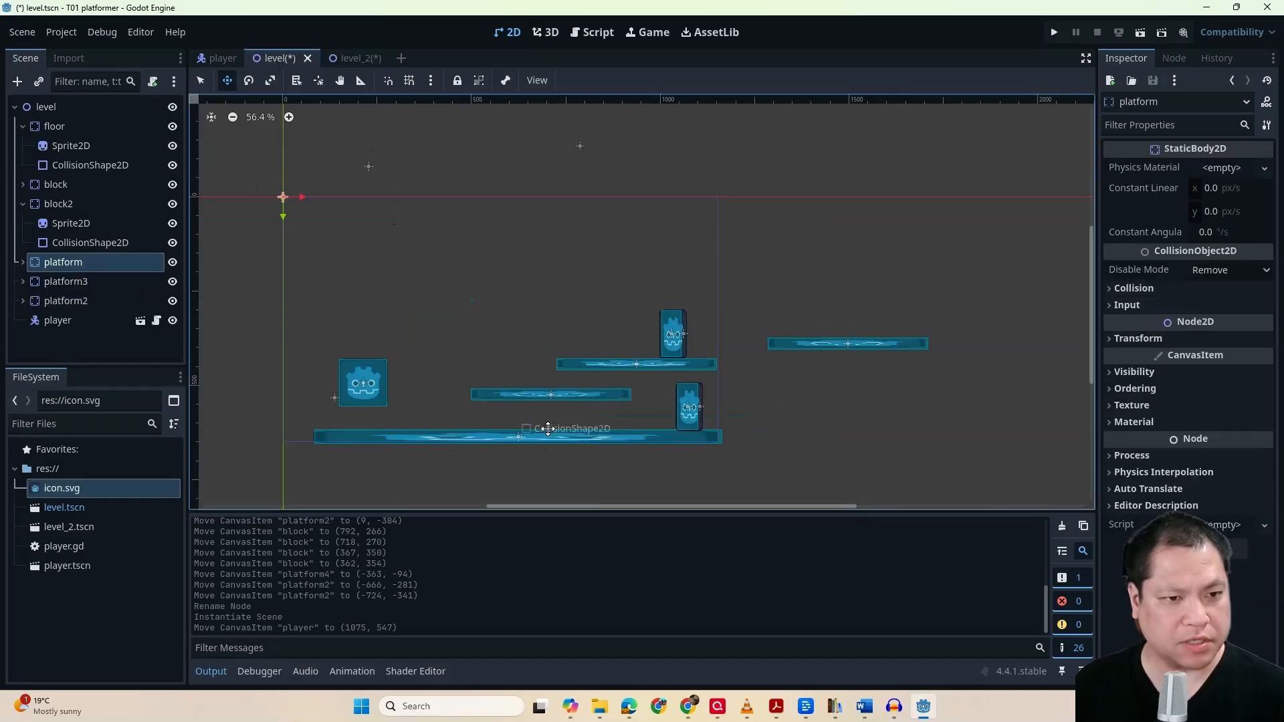
pyautogui.click(344, 59)
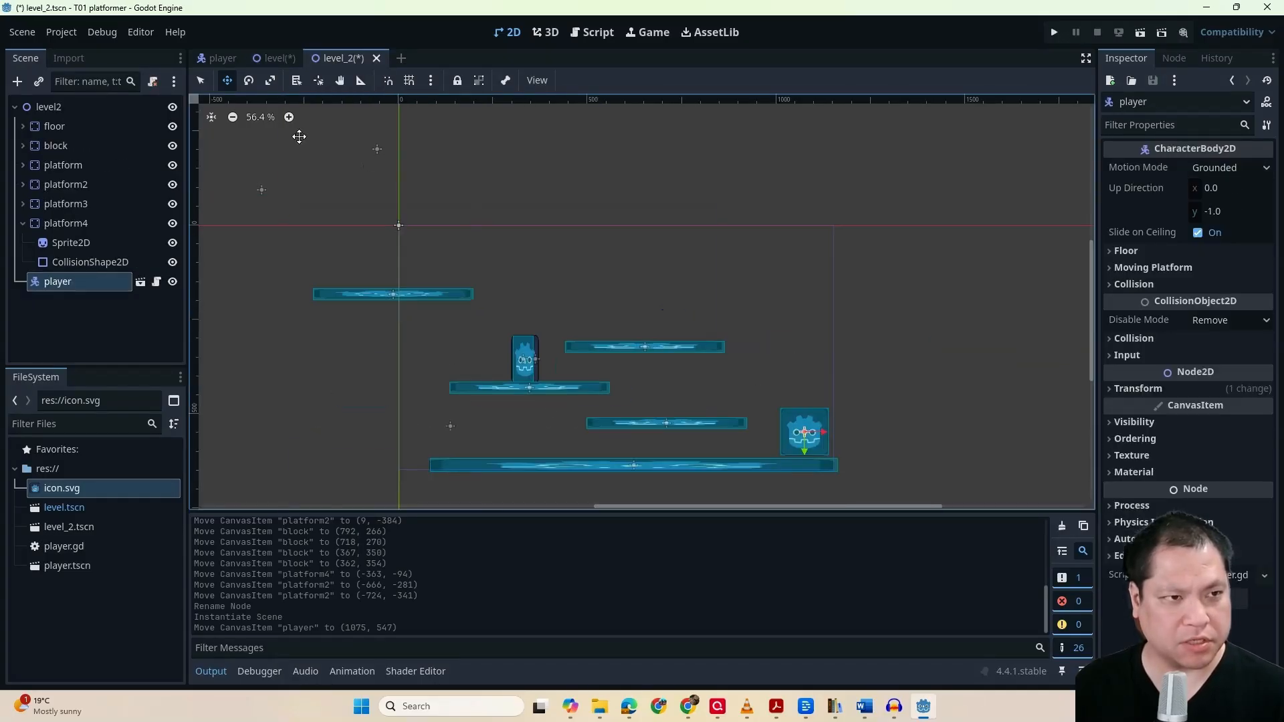
pyautogui.click(273, 59)
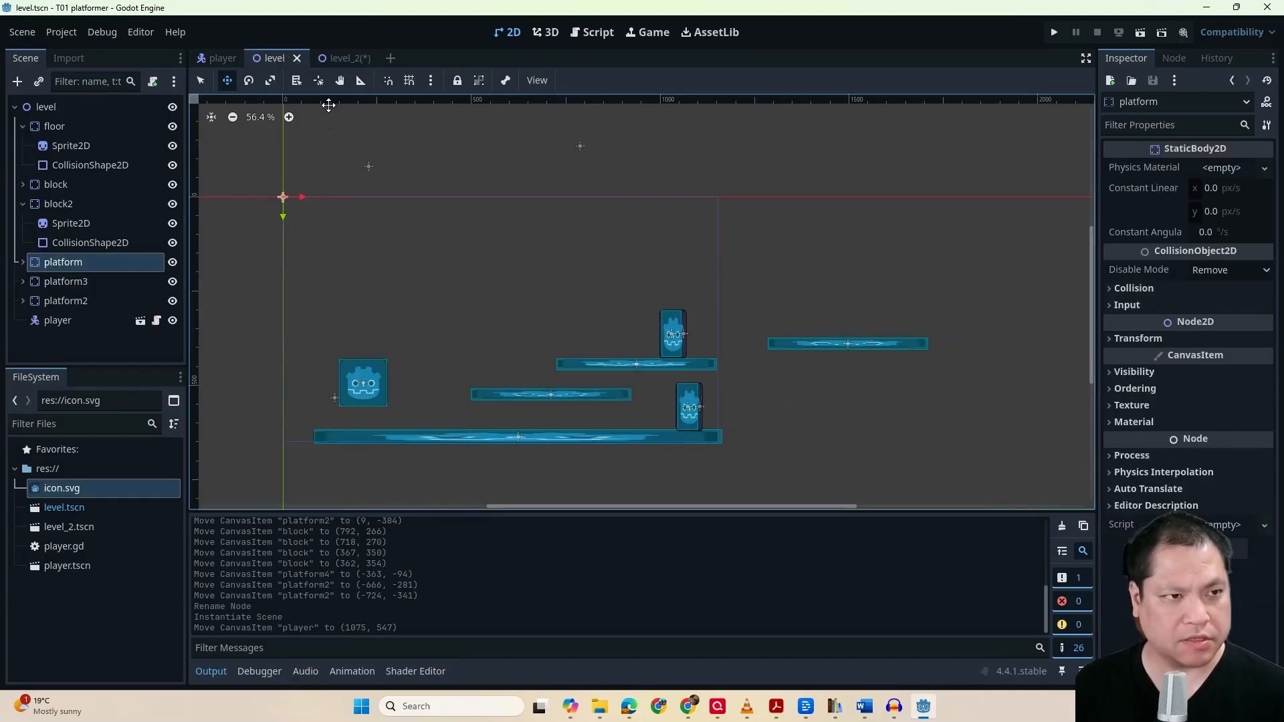
pyautogui.click(338, 59)
pyautogui.hotkey('ctrl', 's')
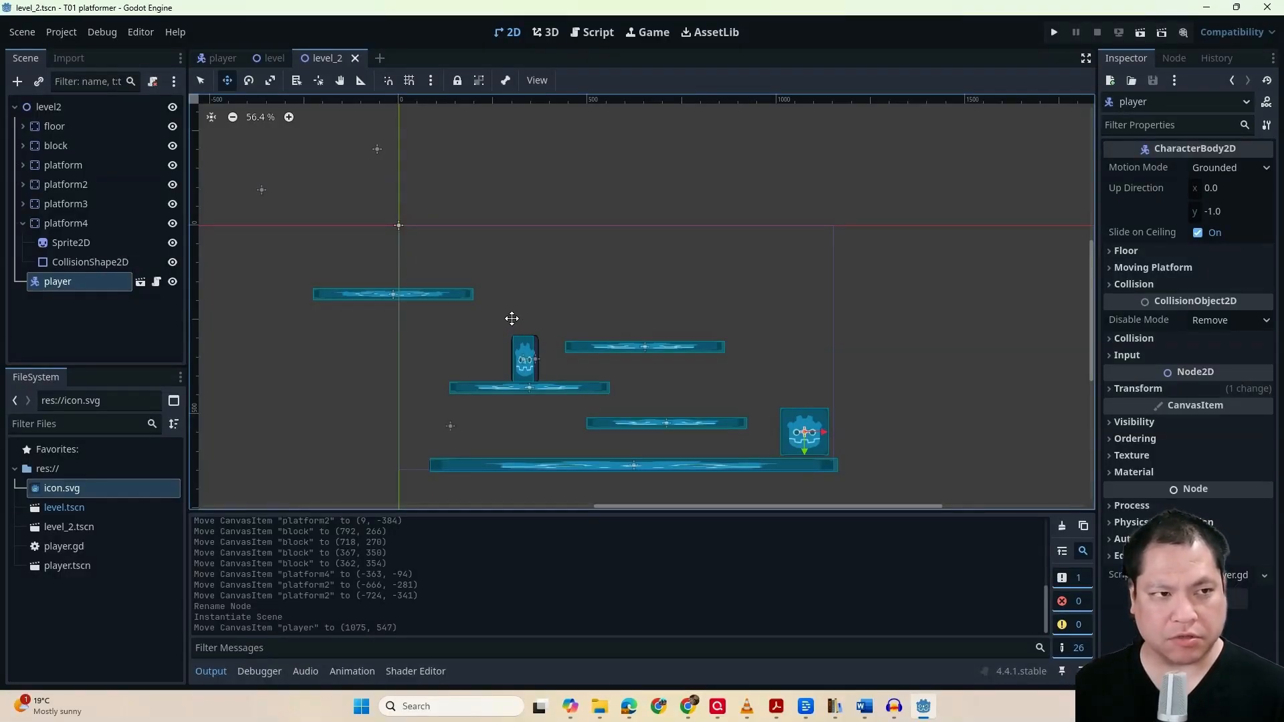
# Add an Area2D node under the level scene's root and rename it door
pyautogui.click(270, 59)
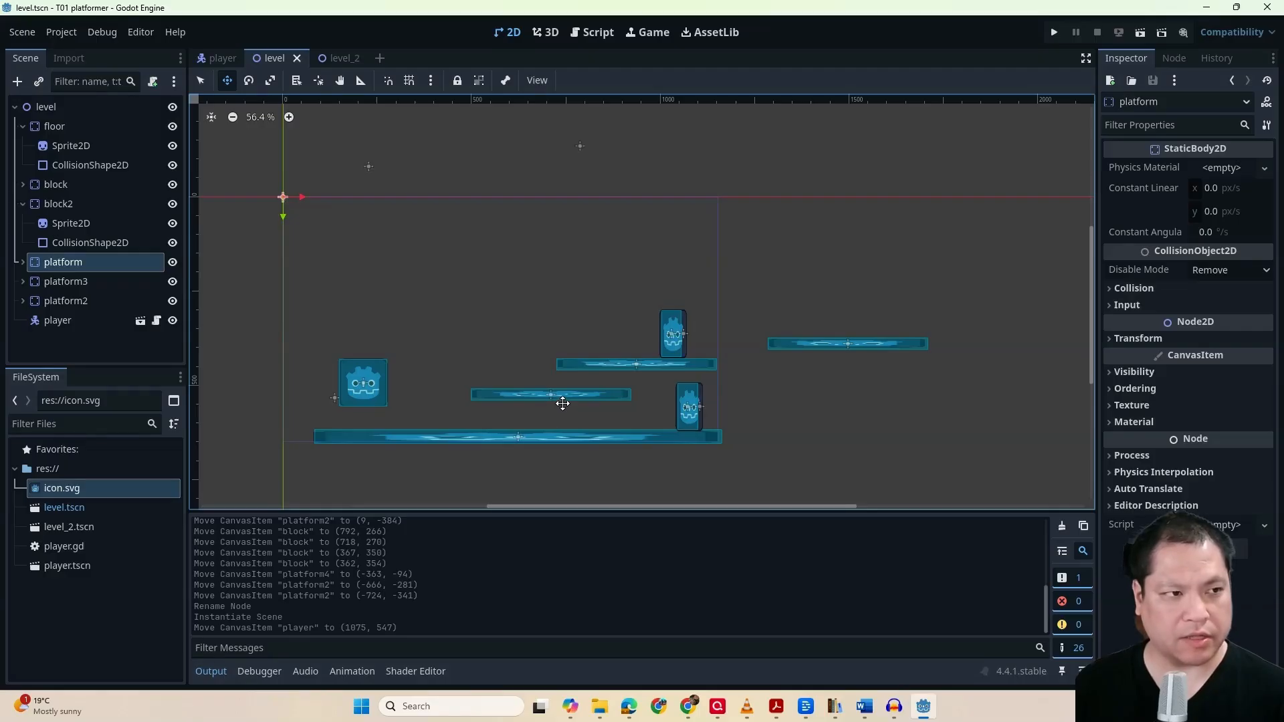
pyautogui.click(67, 107)
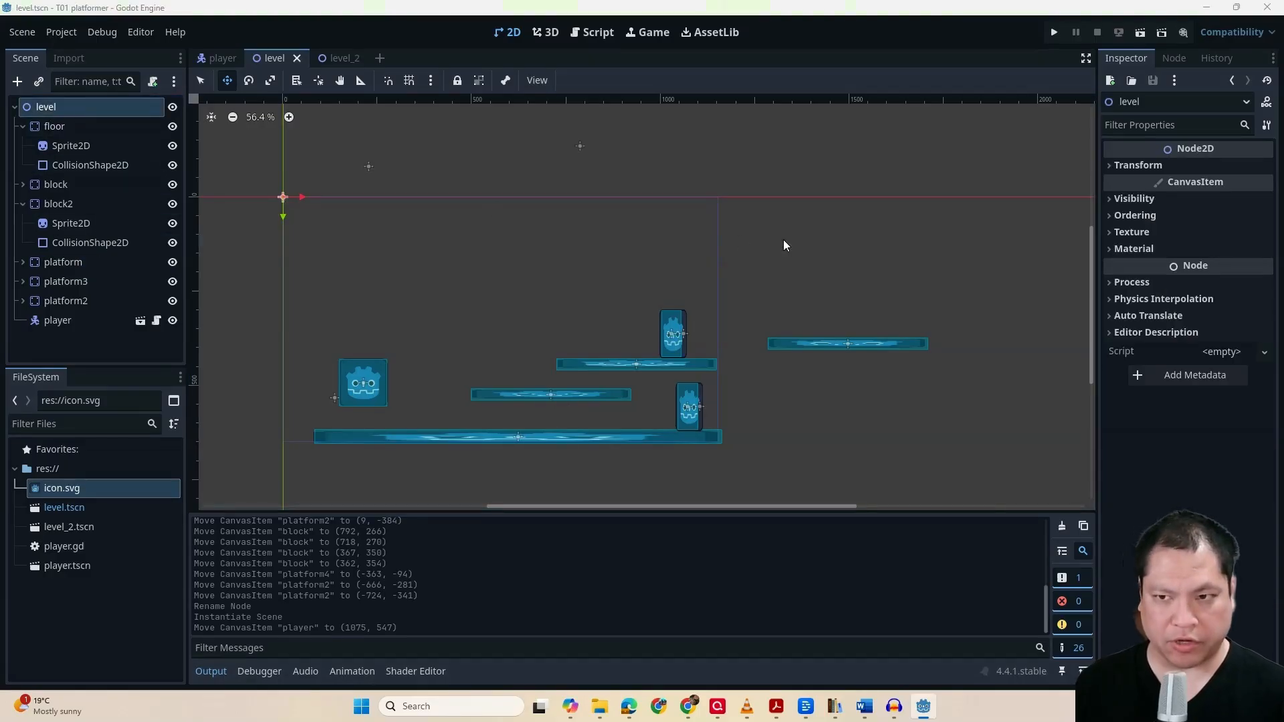
pyautogui.hotkey('ctrl', 'a')
pyautogui.write('area2')
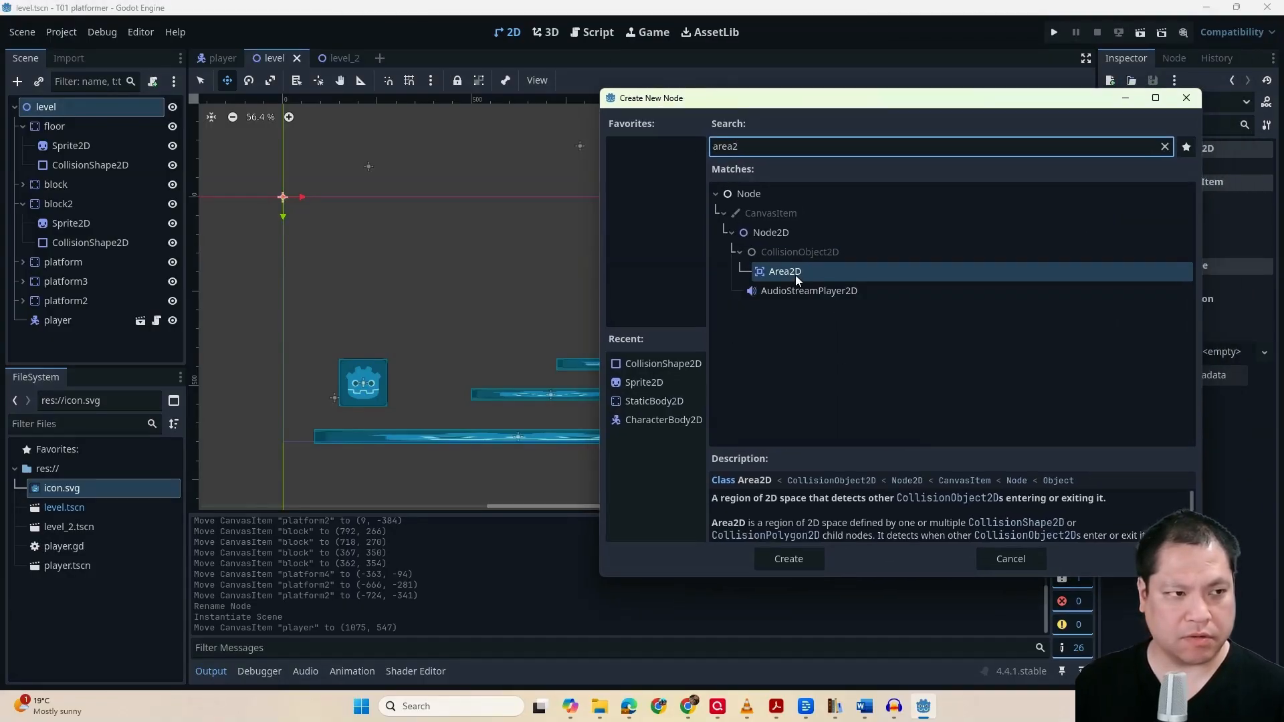
pyautogui.doubleClick(796, 272)
pyautogui.doubleClick(64, 341)
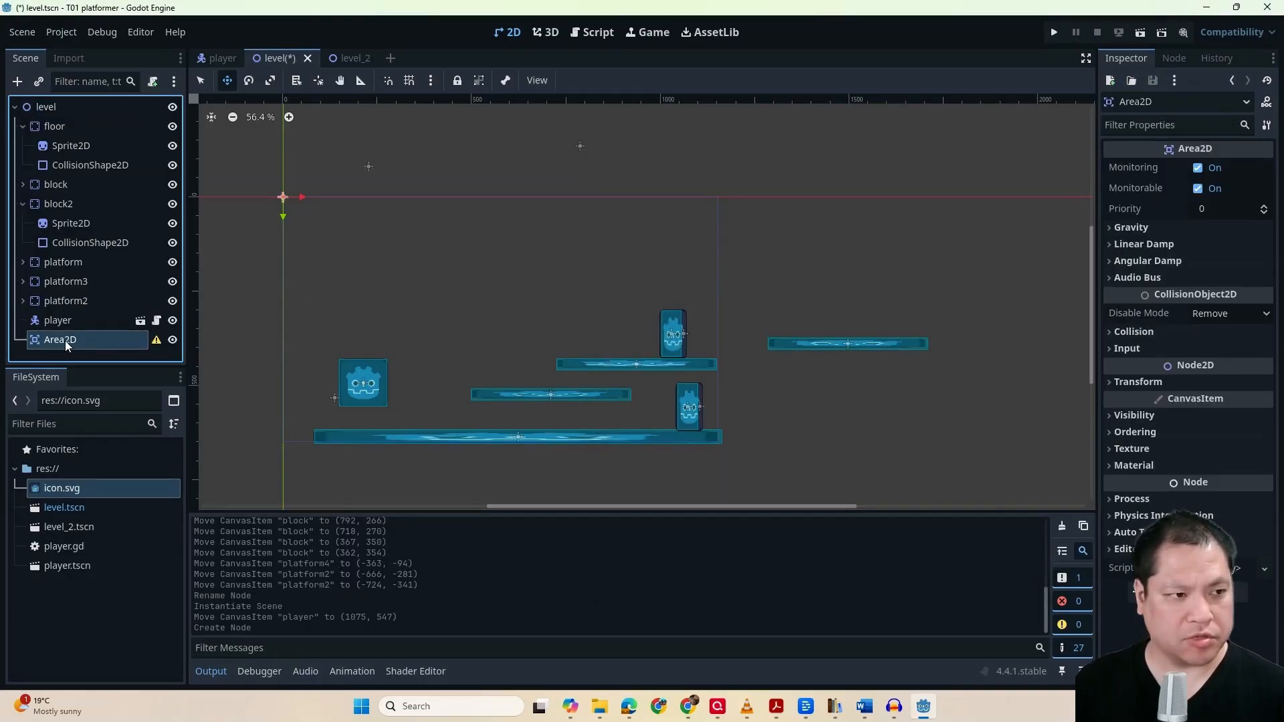
pyautogui.write('door')
pyautogui.press('Return')
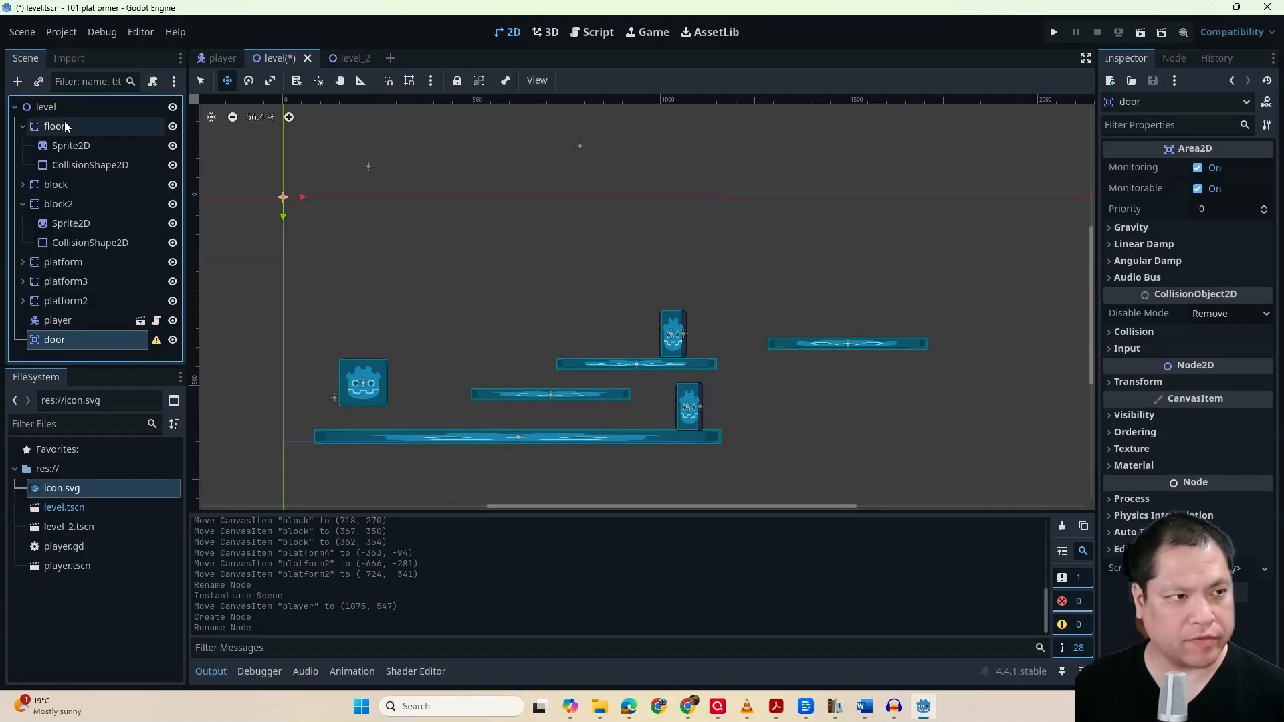
# Add a Sprite2D and a CollisionShape2D as children of the door node
pyautogui.click(17, 81)
pyautogui.write('spri')
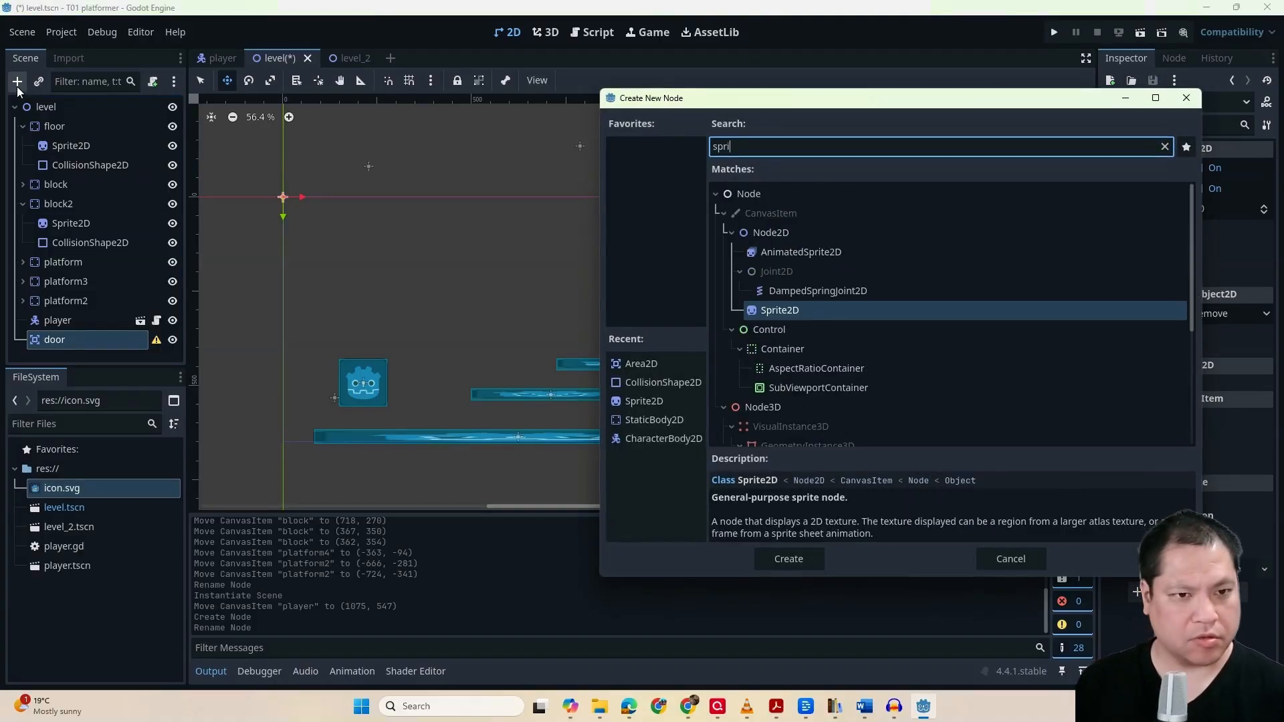
pyautogui.doubleClick(808, 310)
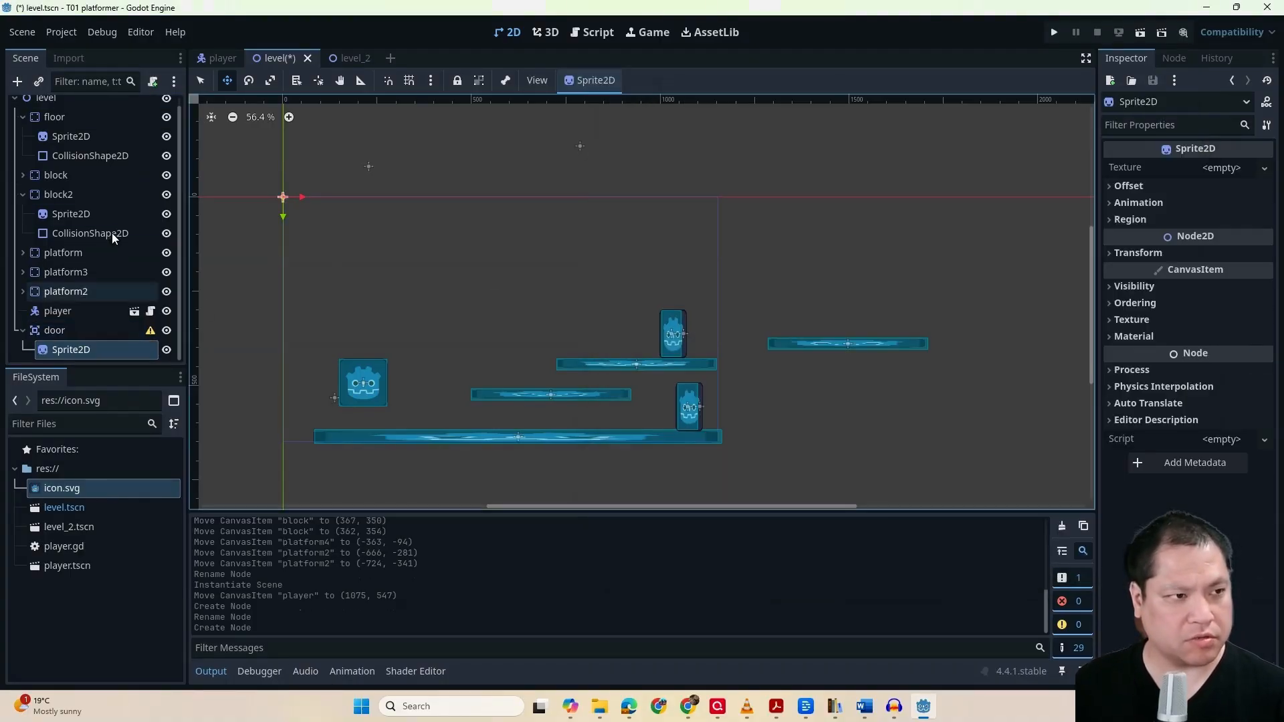
pyautogui.click(73, 332)
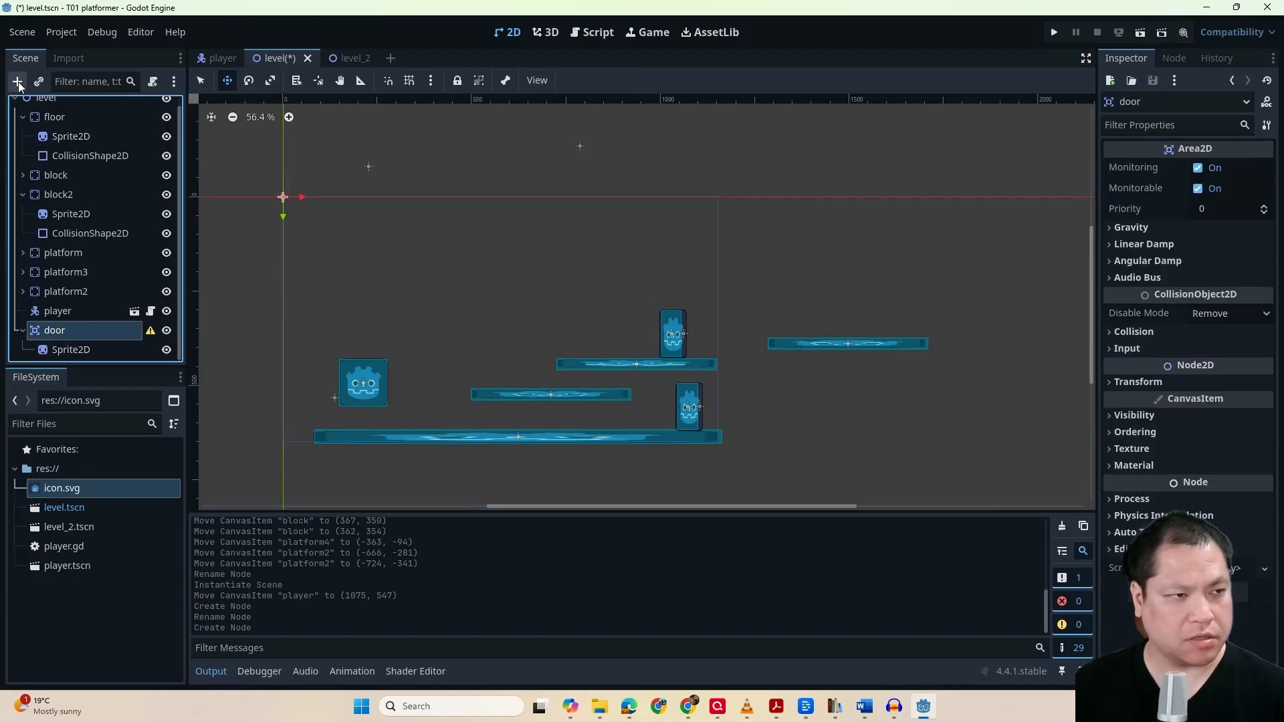
pyautogui.click(18, 81)
pyautogui.write('collis')
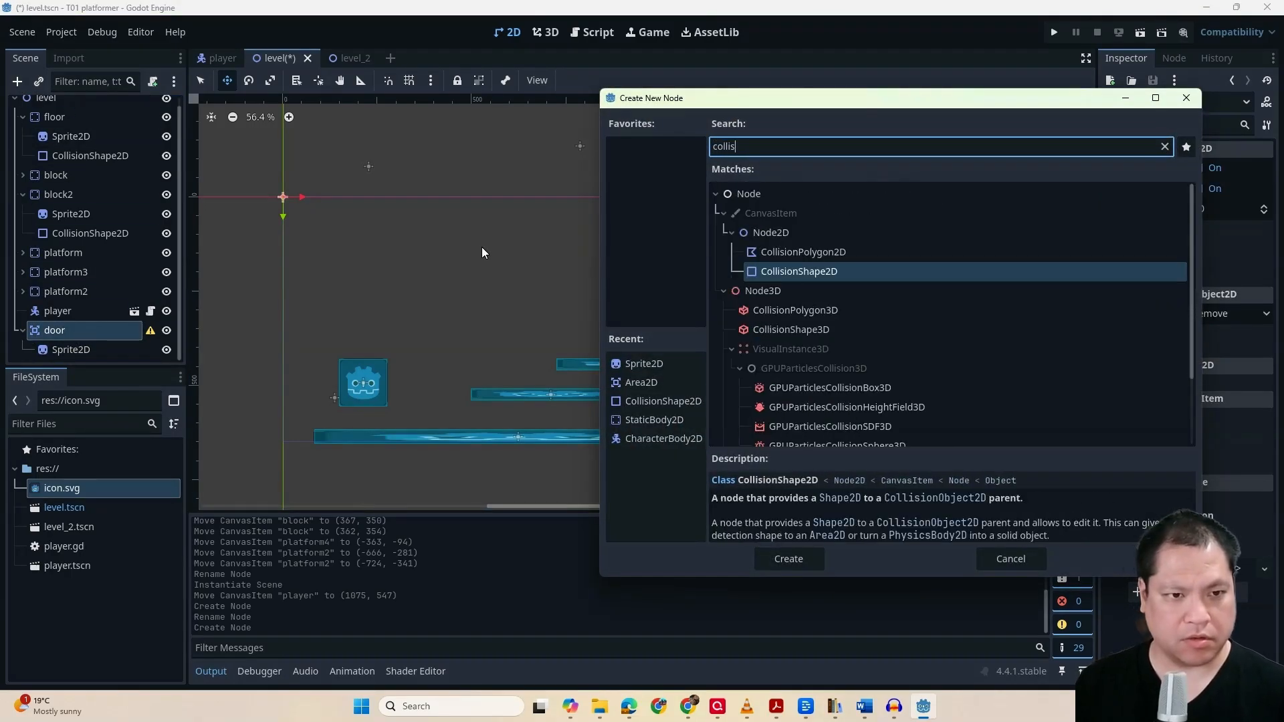
pyautogui.doubleClick(837, 273)
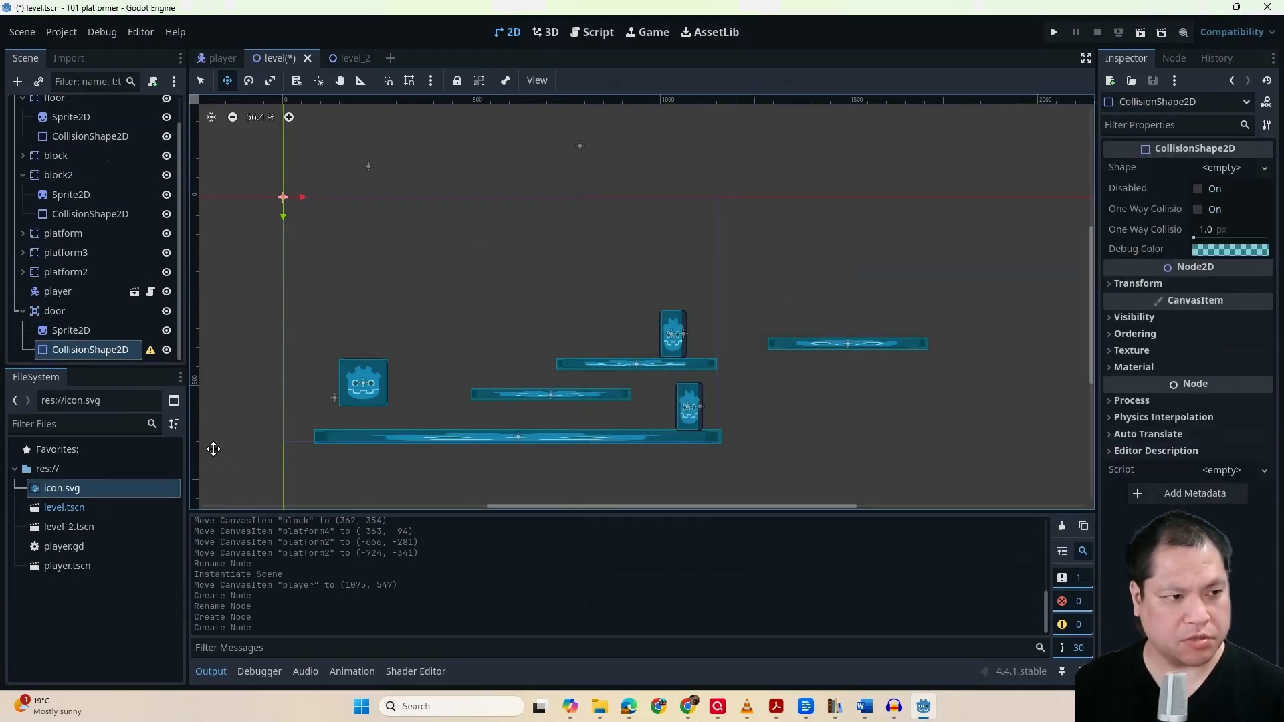
# Assign icon.svg as the texture of the door's Sprite2D
pyautogui.click(103, 336)
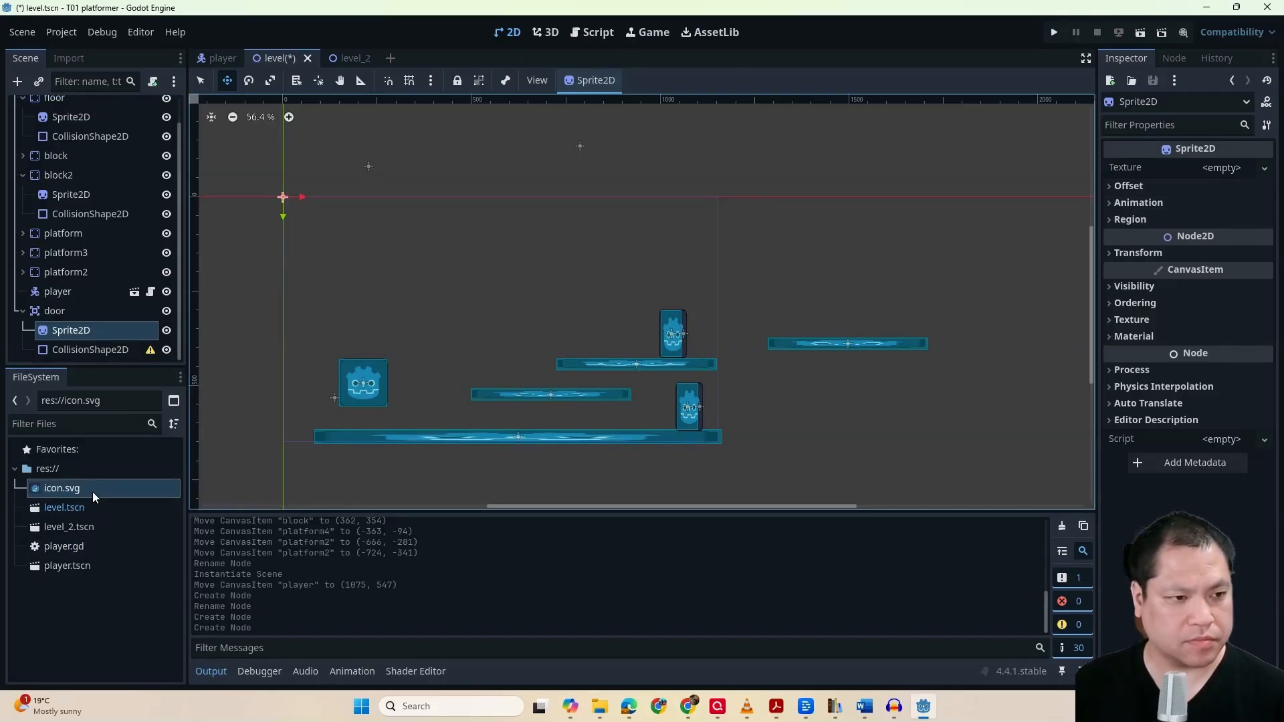
pyautogui.moveTo(93, 492); pyautogui.dragTo(1217, 174)
pyautogui.click(1217, 174)
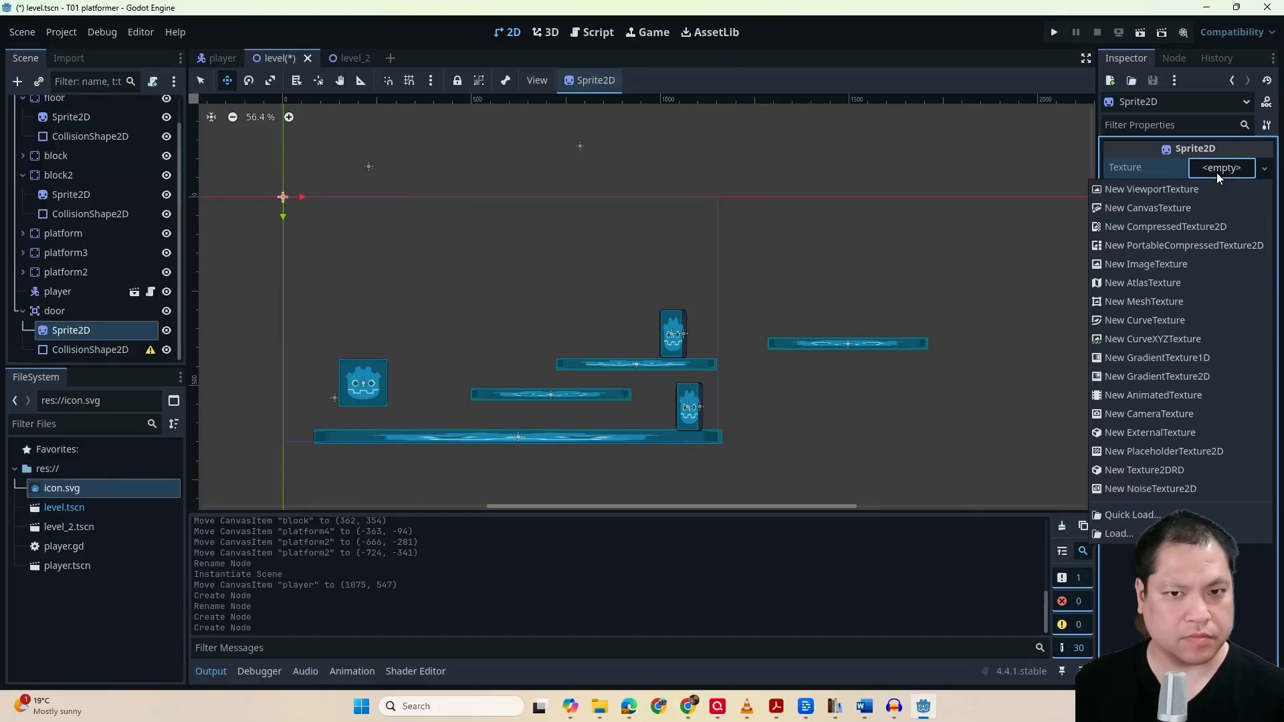
pyautogui.click(113, 496)
pyautogui.moveTo(125, 490); pyautogui.dragTo(1223, 174)
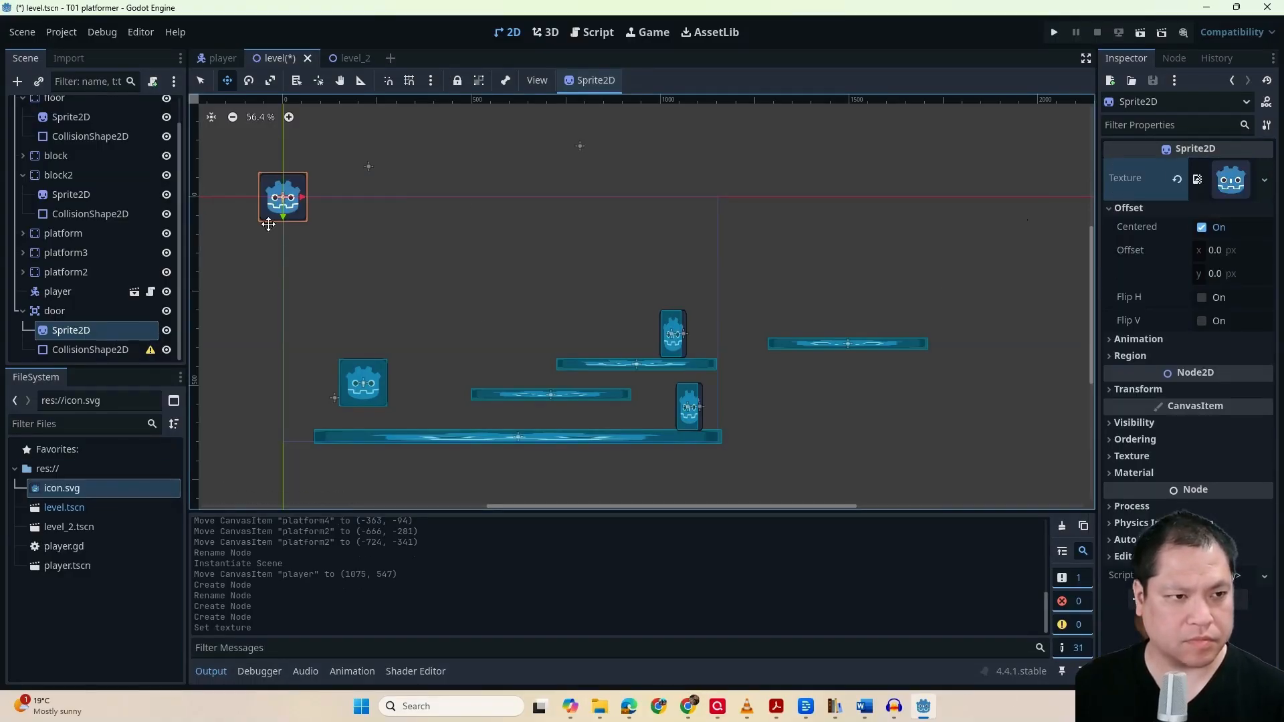
# Place the door's sprite on the rightmost platform's right end, at about (1639, 308), and scale it to about (2.31, 2.41)
pyautogui.moveTo(283, 197); pyautogui.dragTo(905, 317)
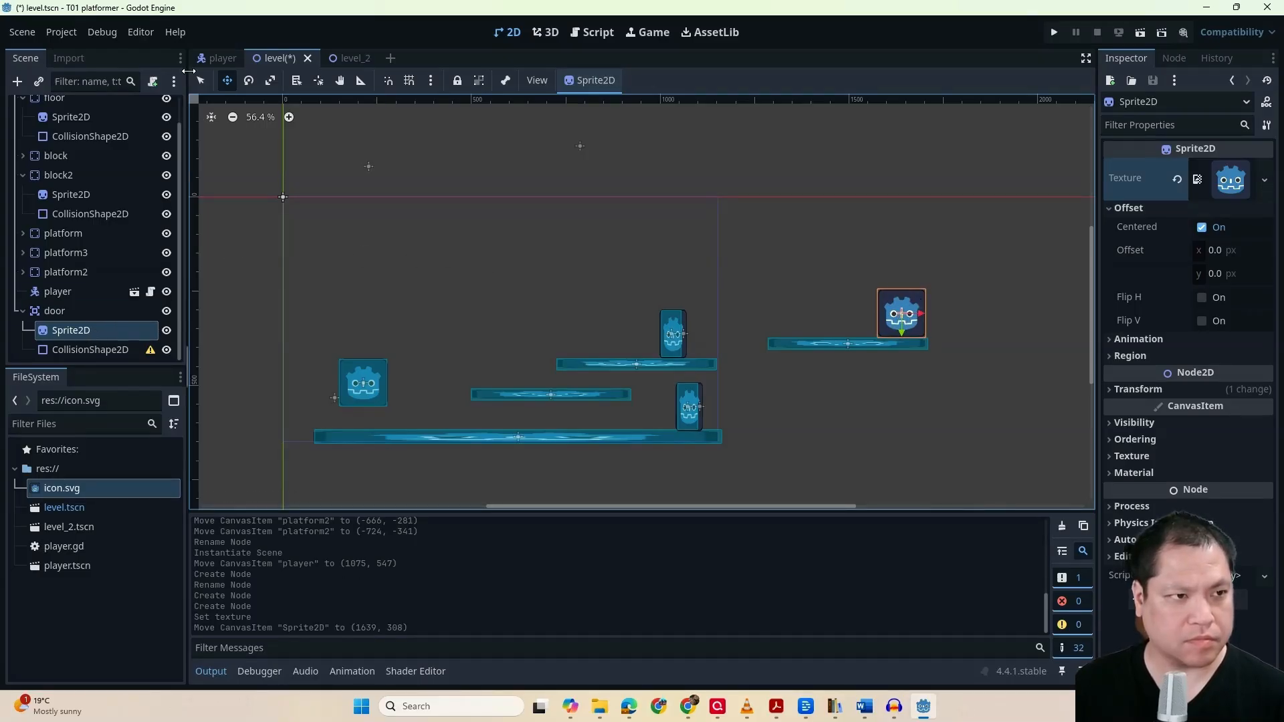
pyautogui.press('q')
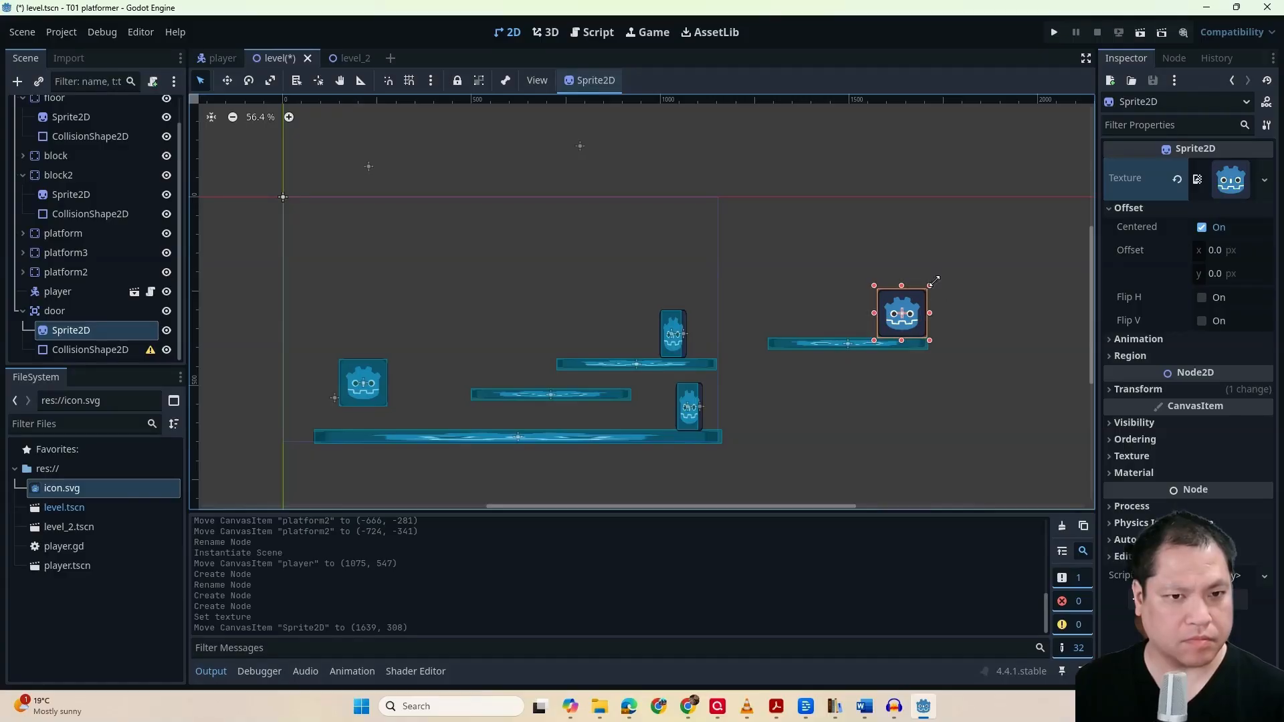
pyautogui.moveTo(929, 286); pyautogui.dragTo(992, 218)
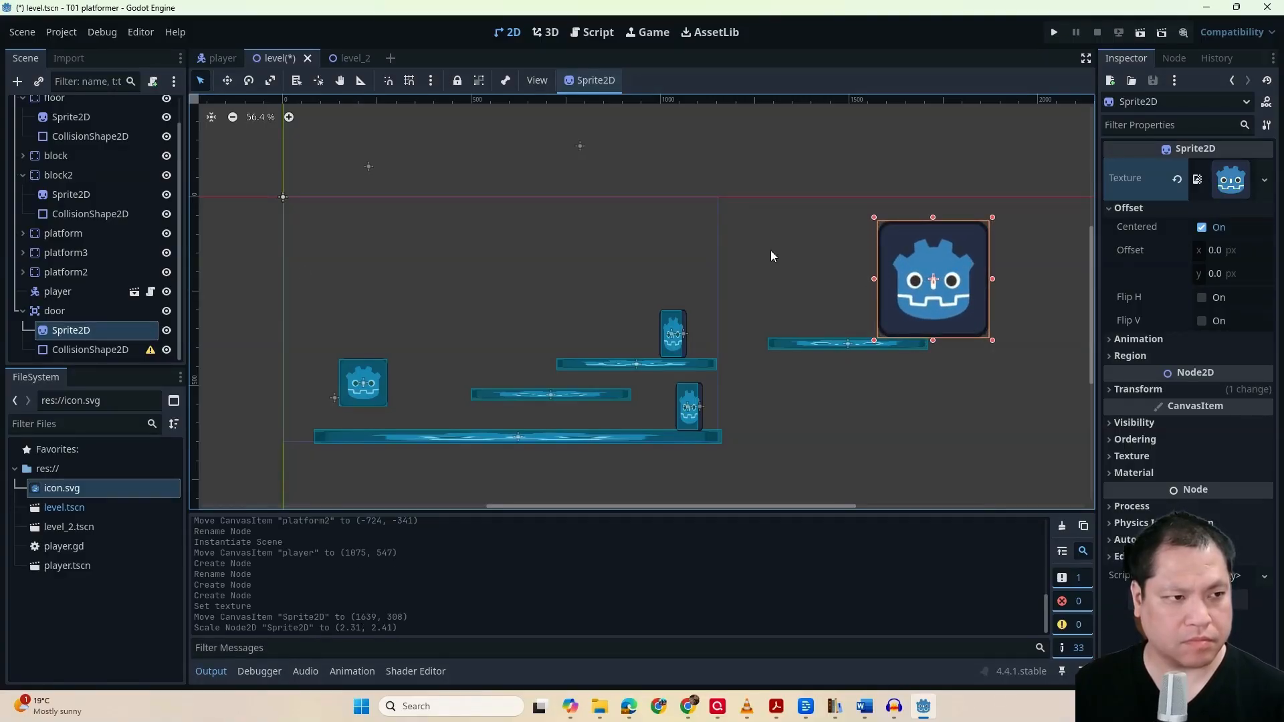
# Give the door's CollisionShape2D a RectangleShape2D and move and resize it to cover the door's sprite
pyautogui.click(95, 348)
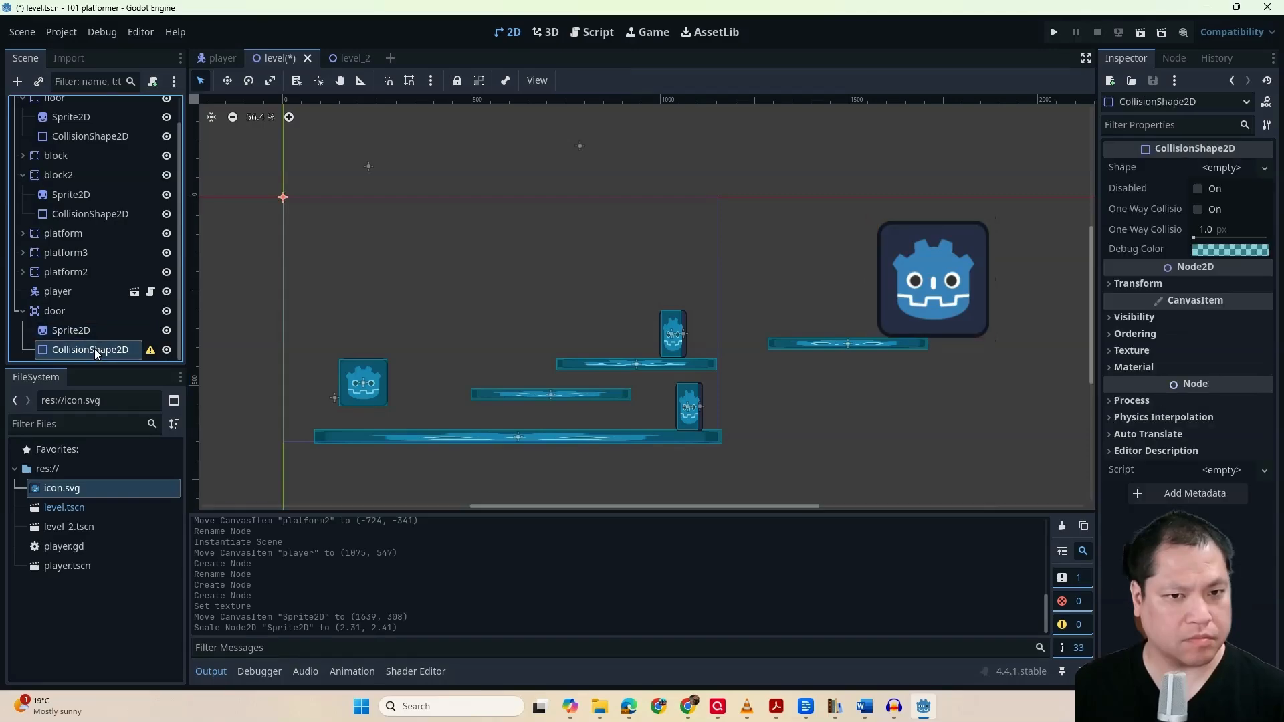
pyautogui.click(1207, 171)
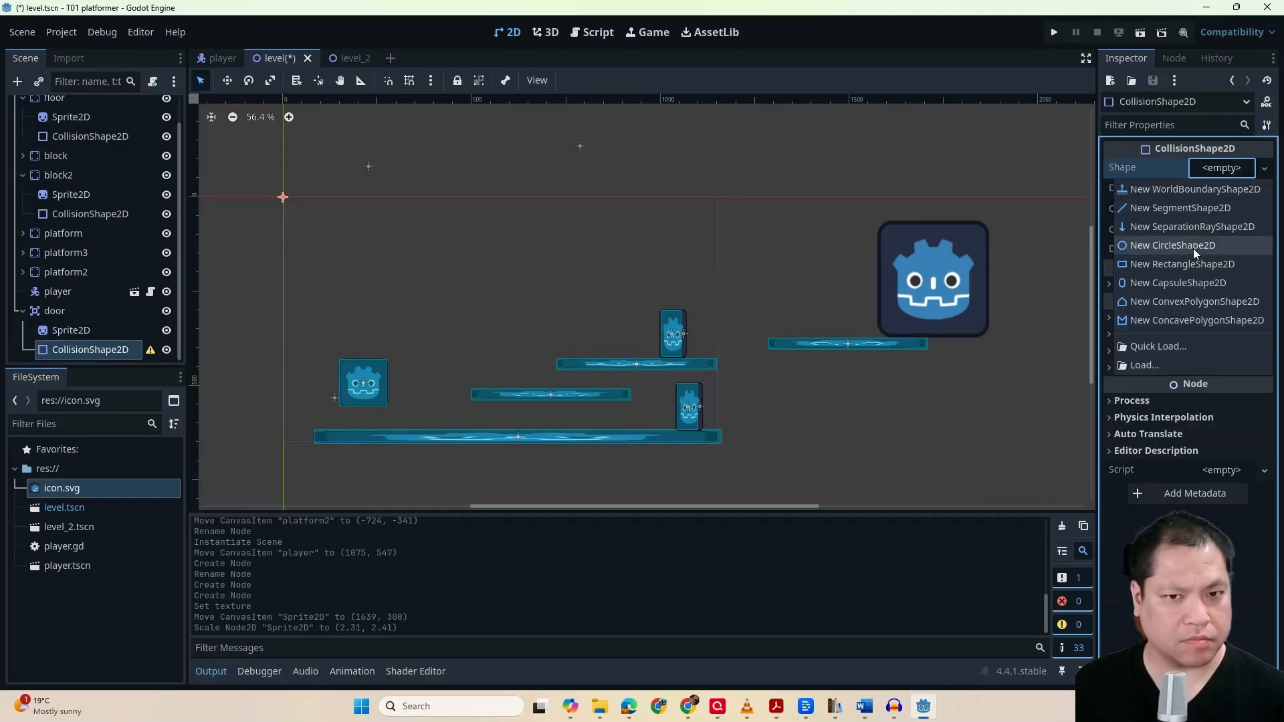
pyautogui.click(1182, 264)
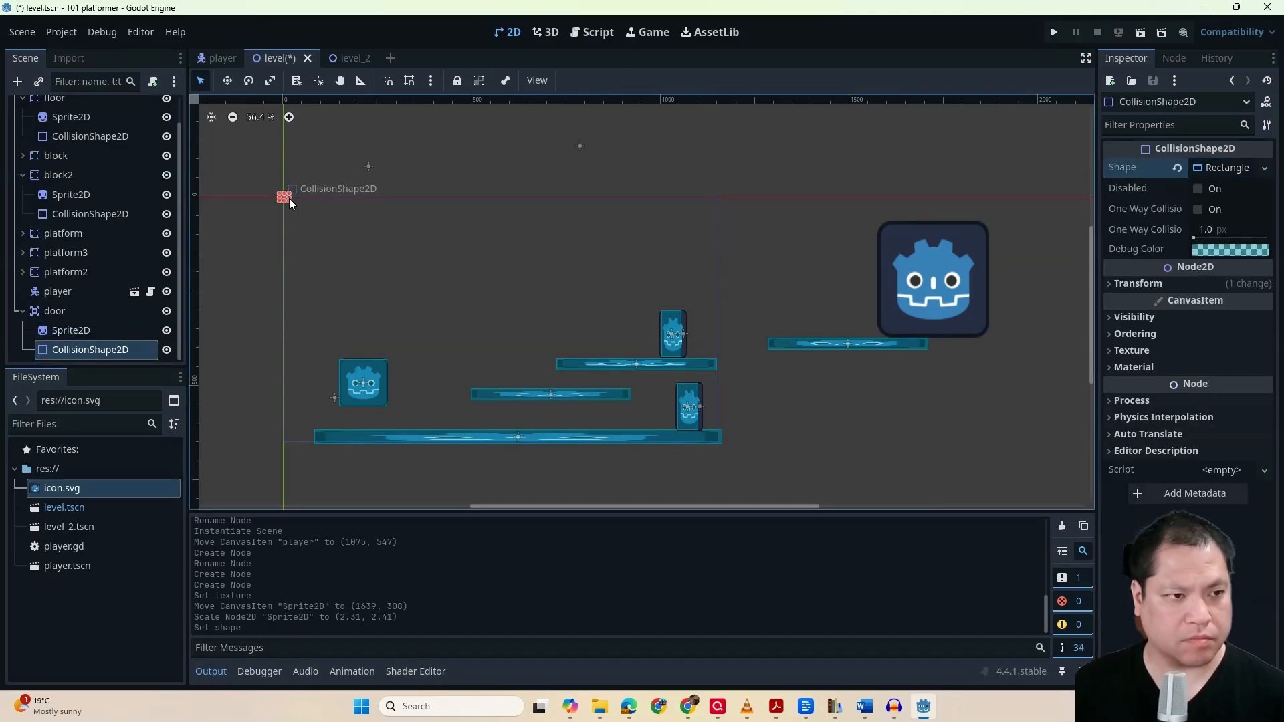
pyautogui.moveTo(289, 198); pyautogui.dragTo(962, 281)
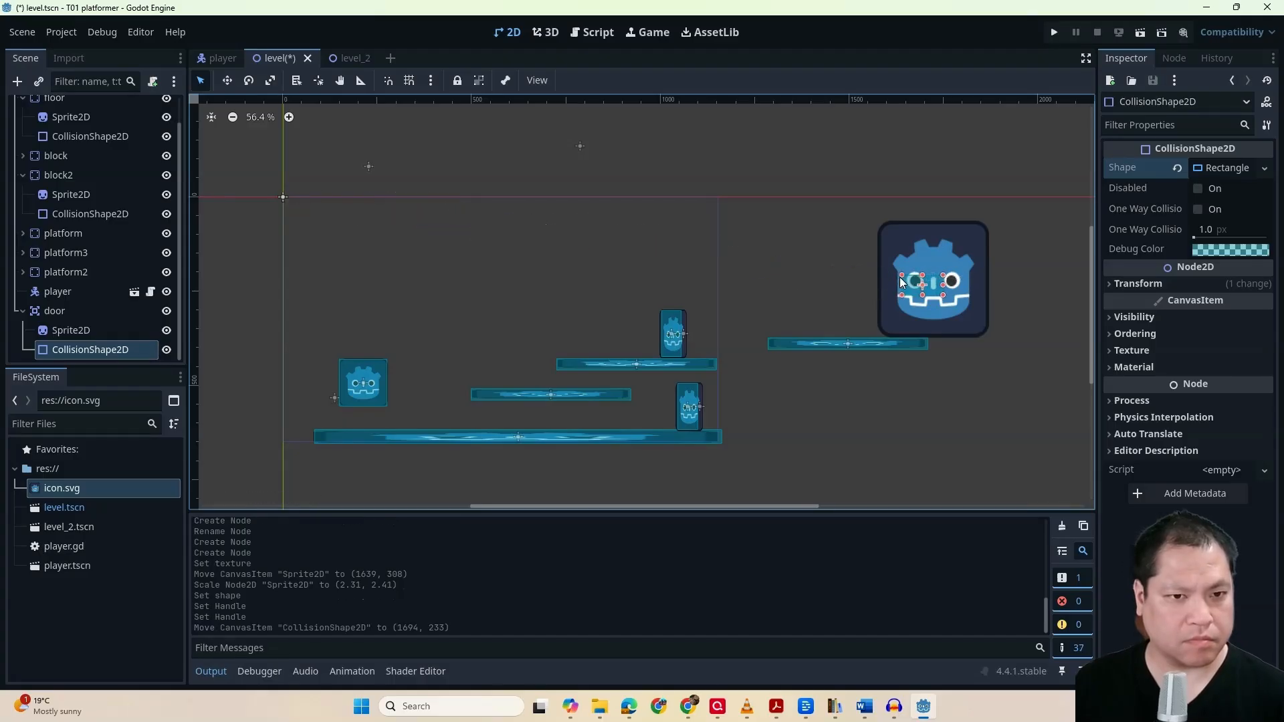
pyautogui.moveTo(891, 250); pyautogui.dragTo(881, 221)
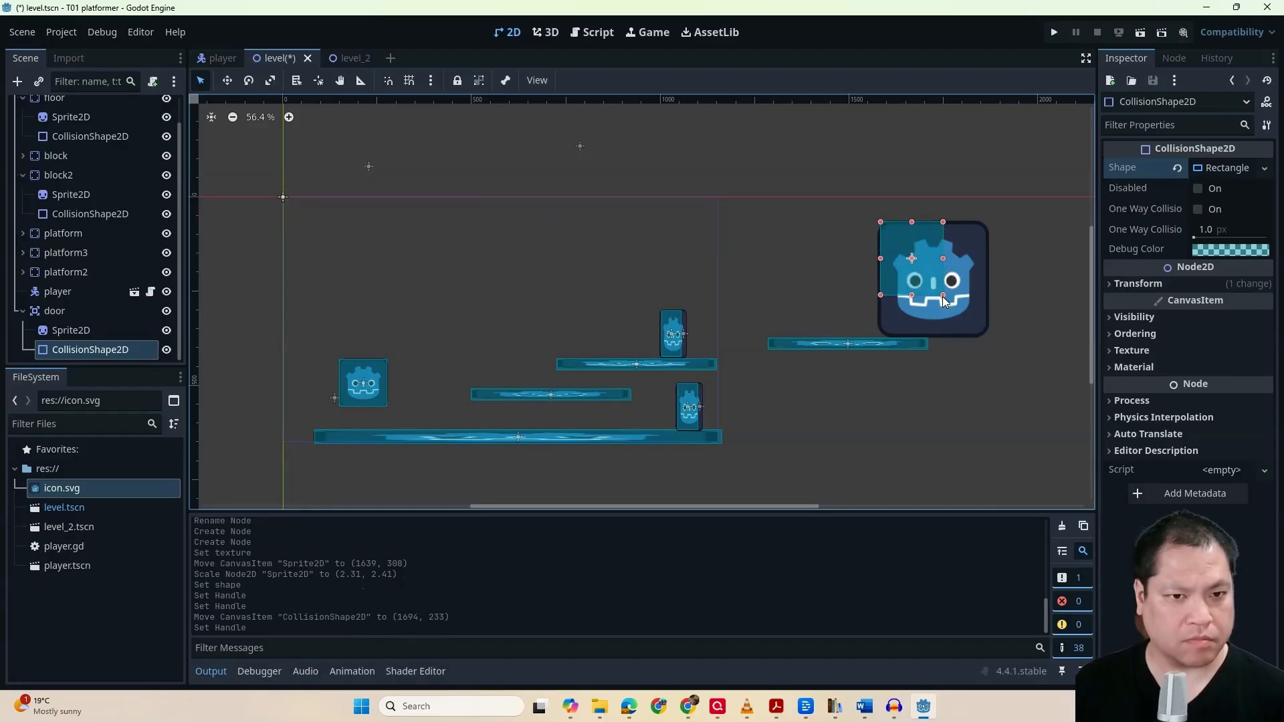
pyautogui.moveTo(943, 295); pyautogui.dragTo(988, 334)
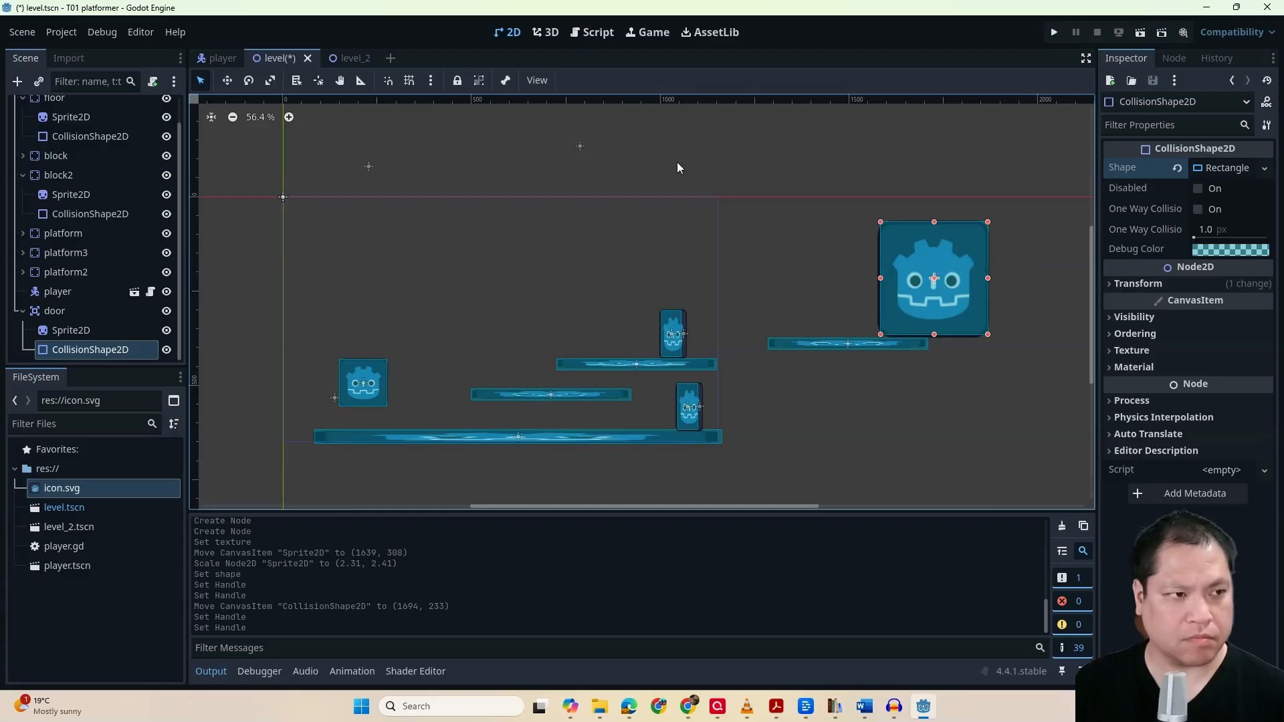
# Tint the door's Sprite2D by setting its Modulate colour to yellow, with blue reduced to 0
pyautogui.click(88, 333)
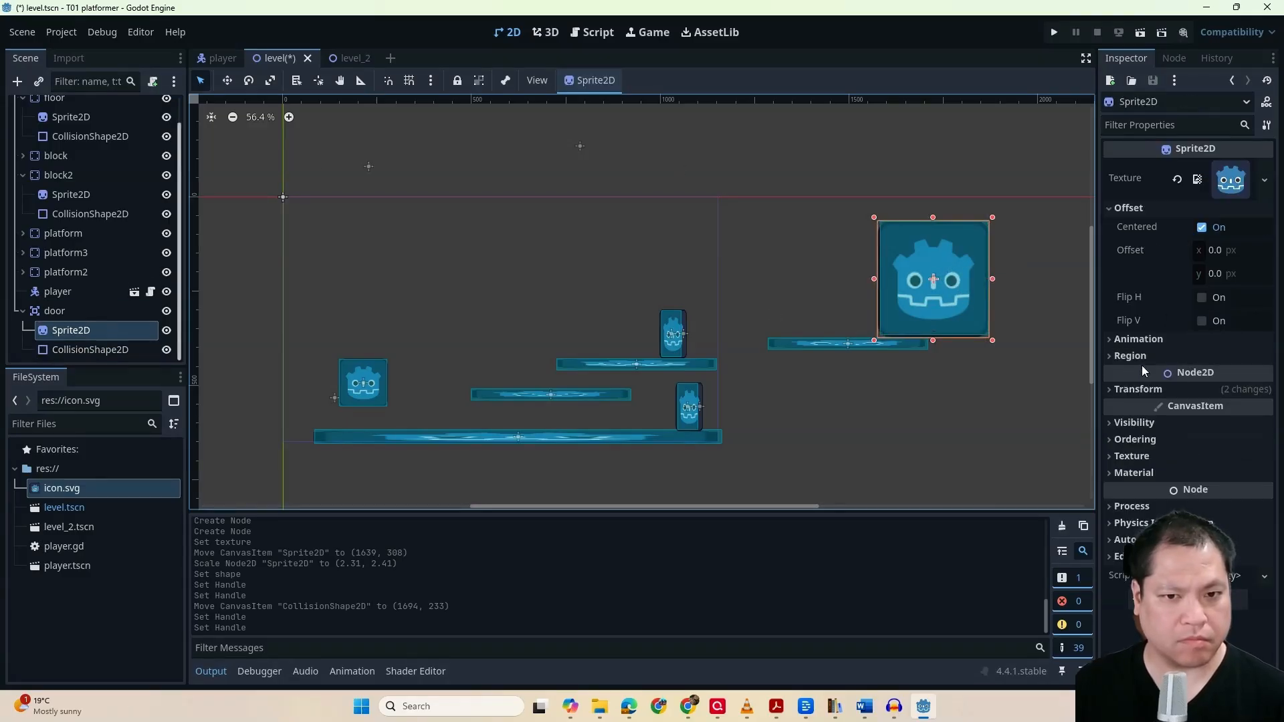
pyautogui.click(1137, 423)
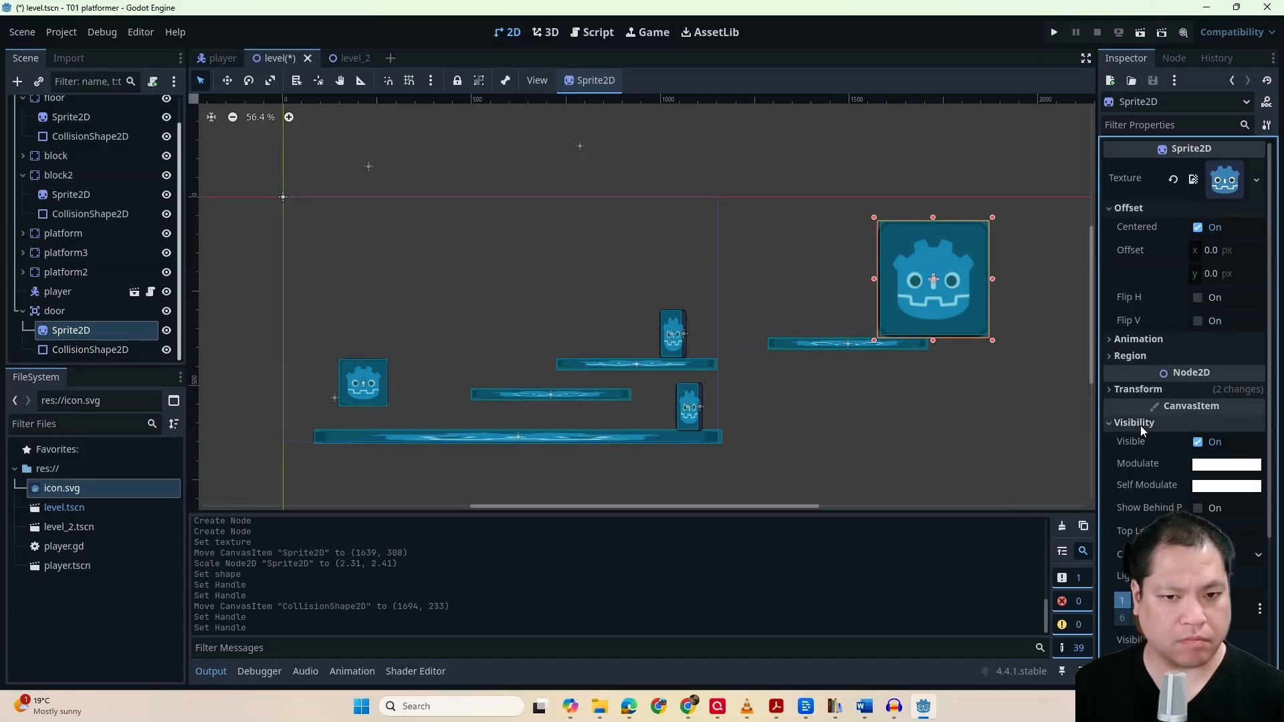
pyautogui.click(1226, 463)
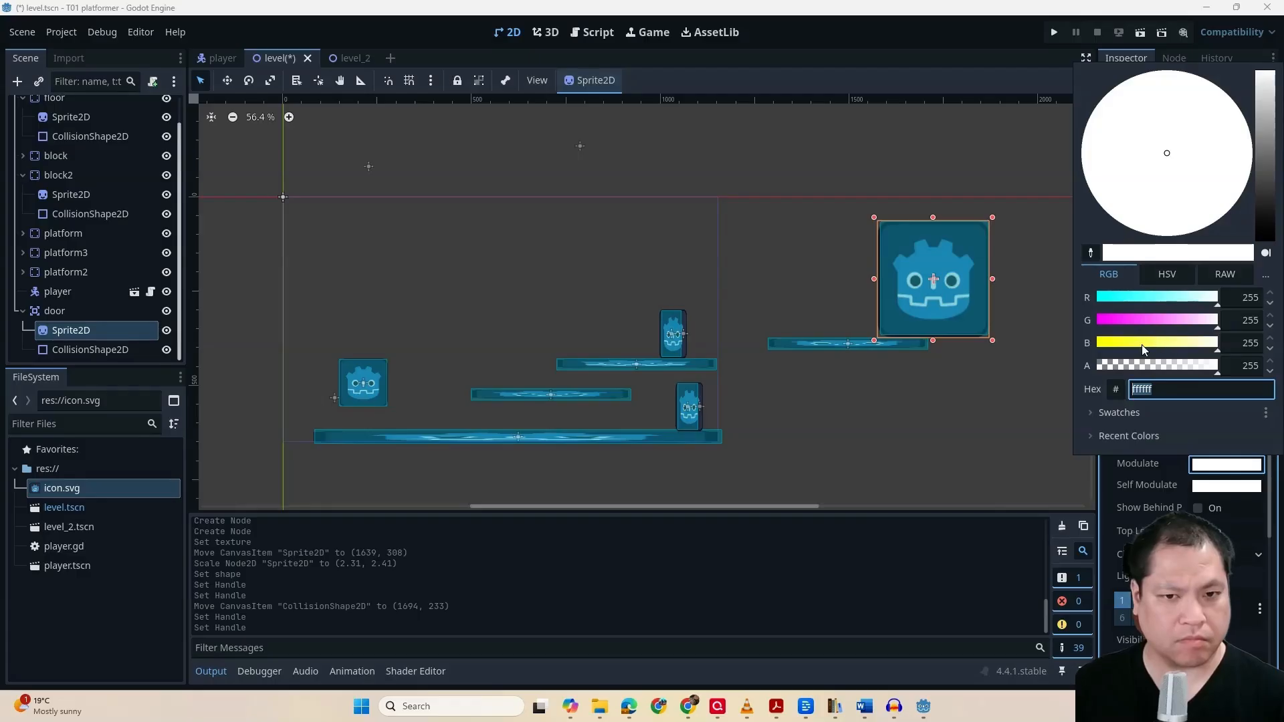
pyautogui.moveTo(1141, 344); pyautogui.dragTo(1076, 344)
pyautogui.click(1039, 376)
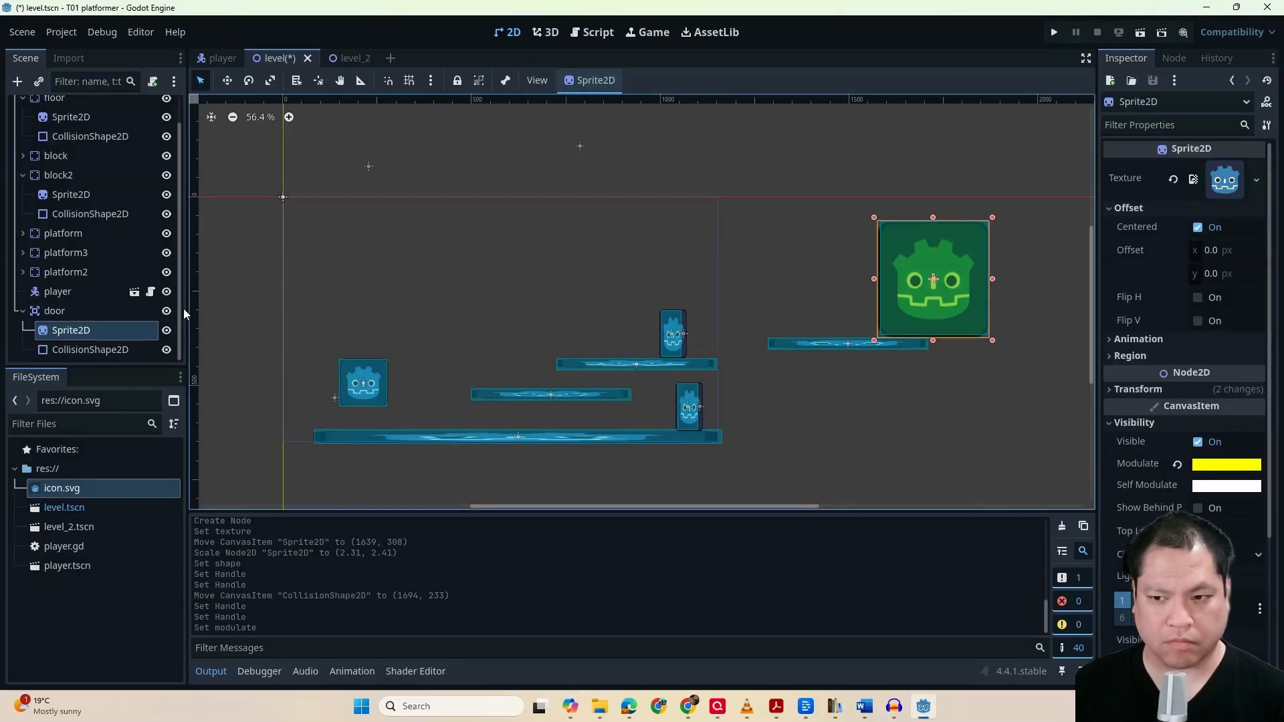
pyautogui.click(1171, 59)
pyautogui.click(55, 311)
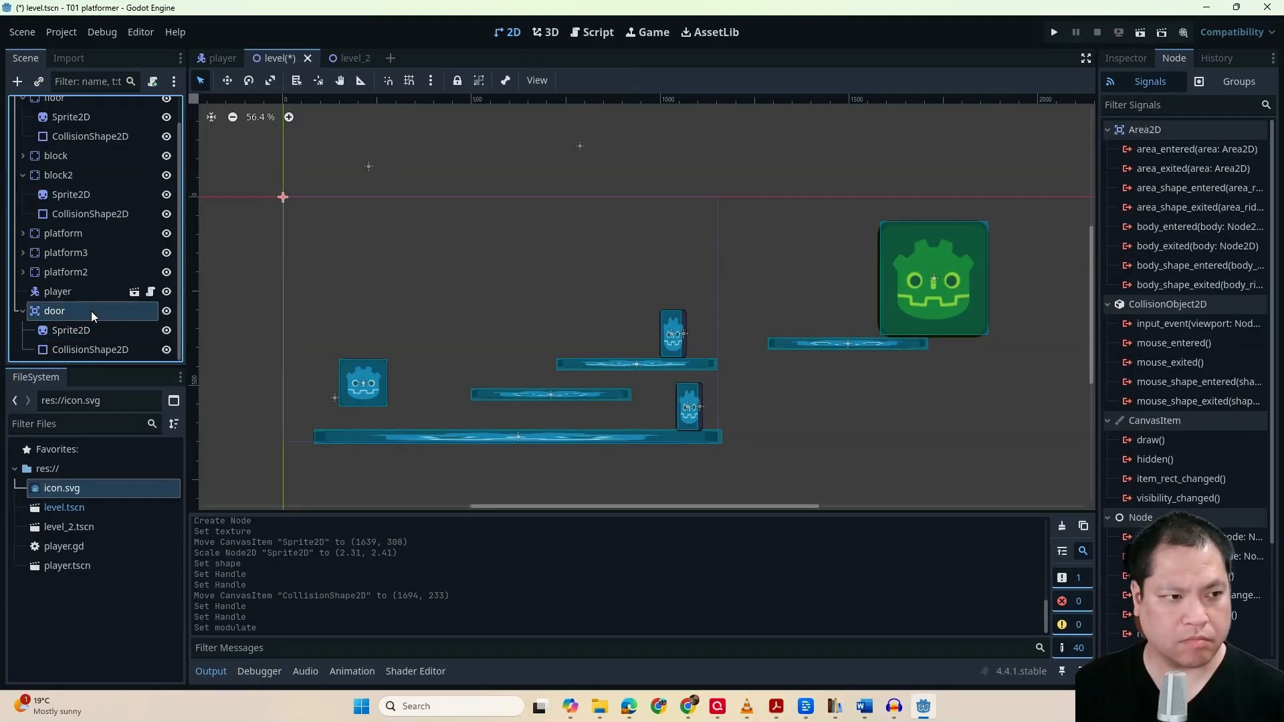
pyautogui.click(1174, 229)
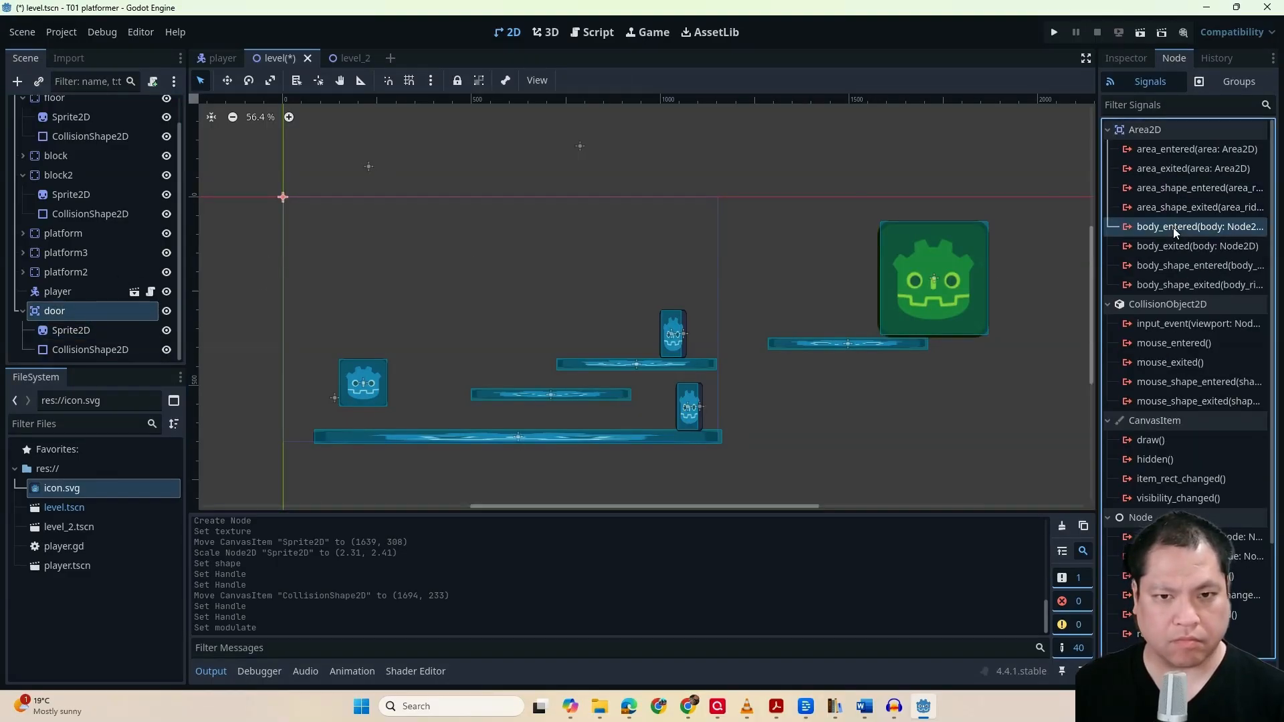
pyautogui.doubleClick(1214, 230)
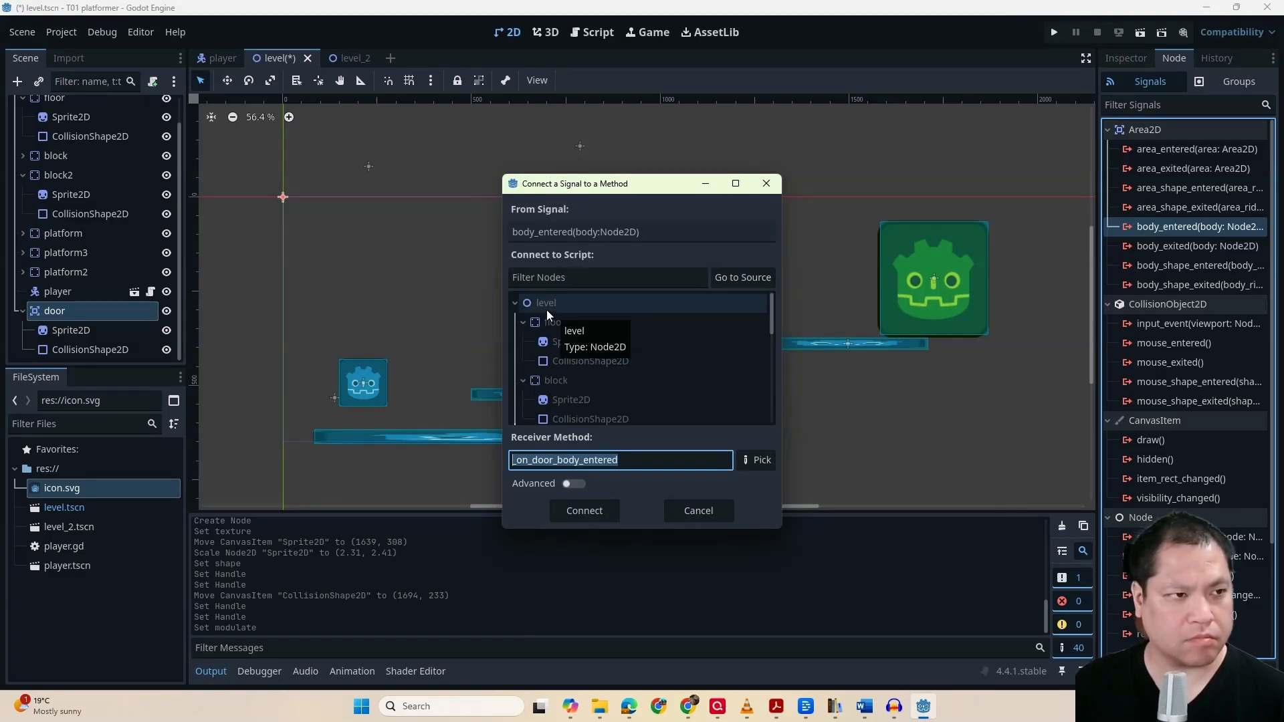
pyautogui.click(178, 129)
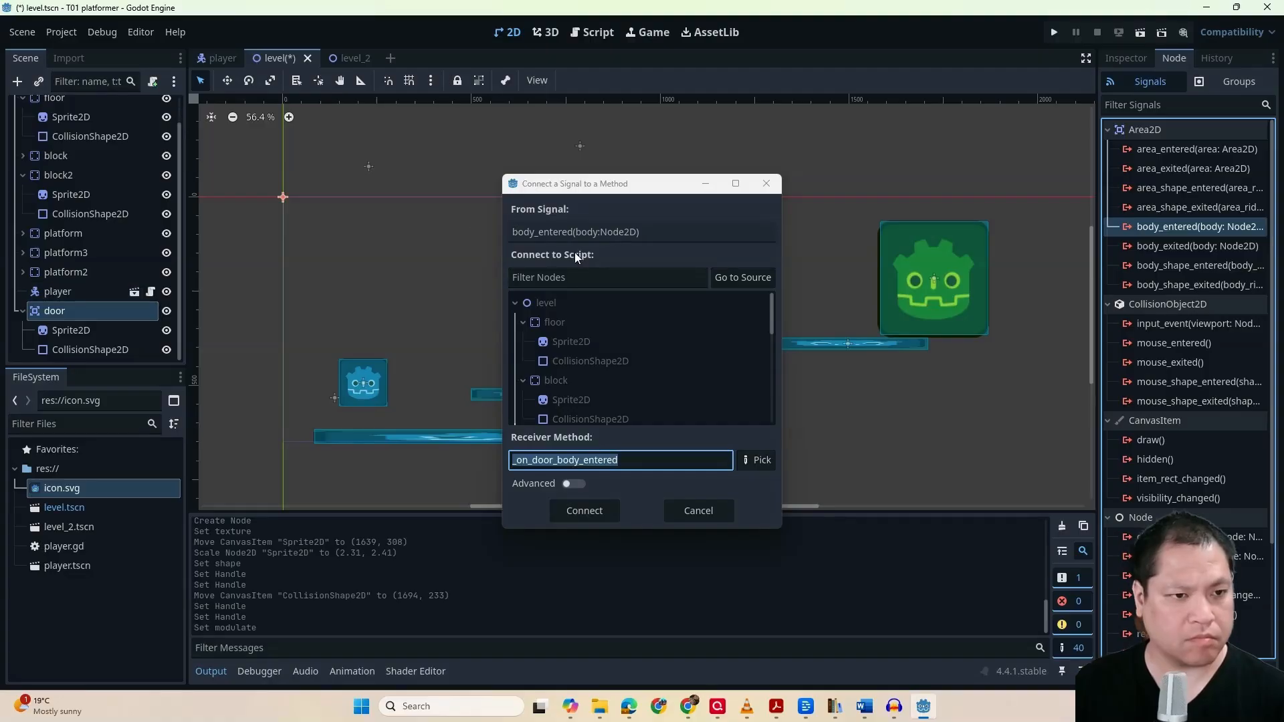
pyautogui.click(712, 511)
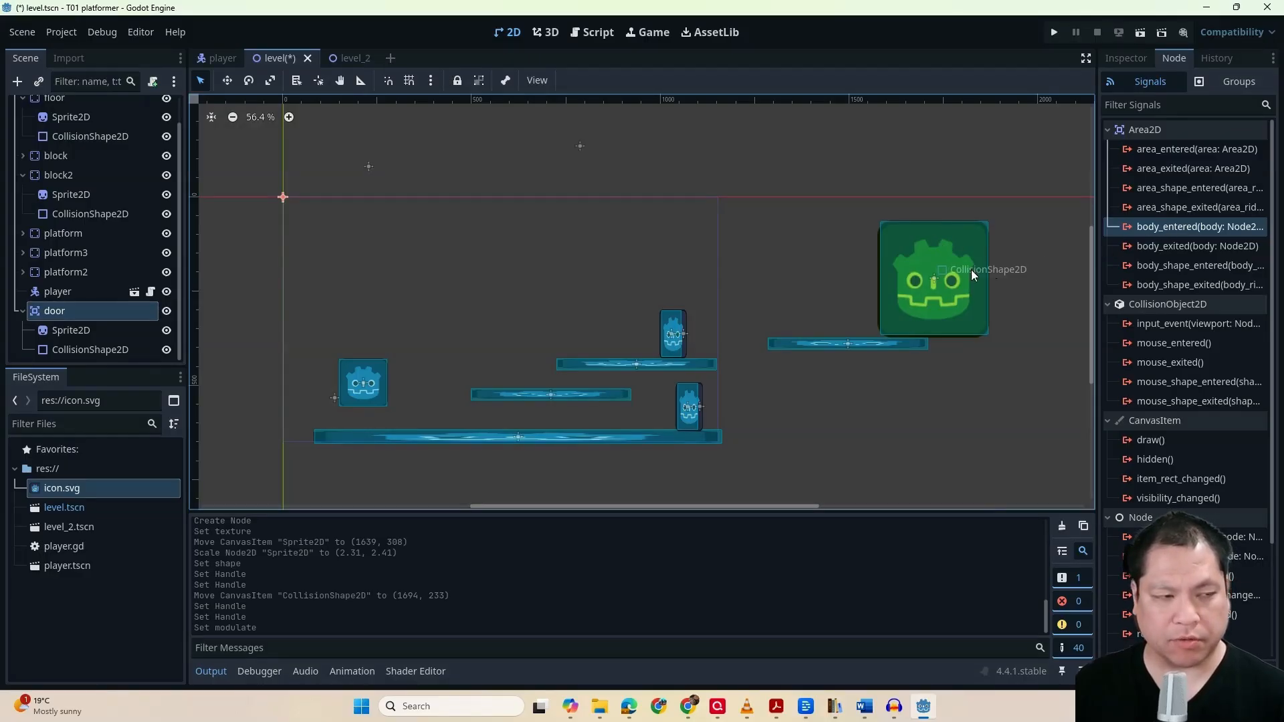
# Attach a new GDScript, res://level.gd, to the level root node using the Node: Default template
pyautogui.scroll(2, 152, 244)
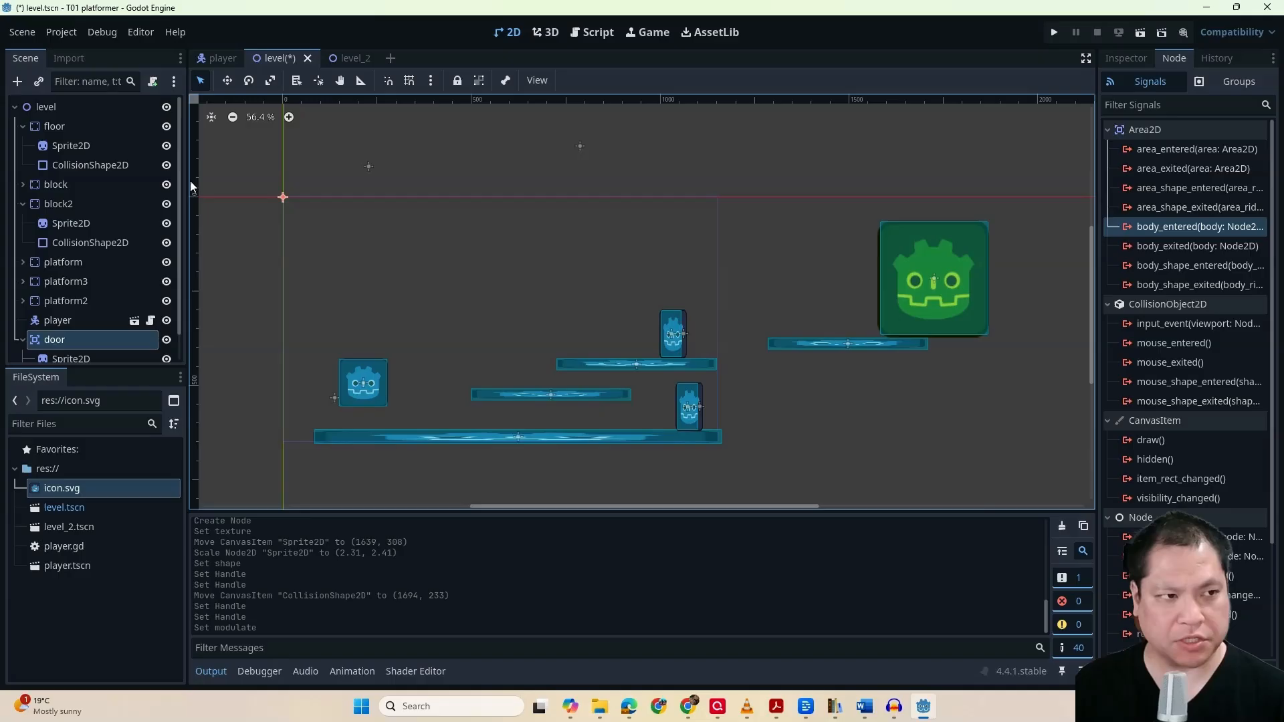
pyautogui.click(86, 103)
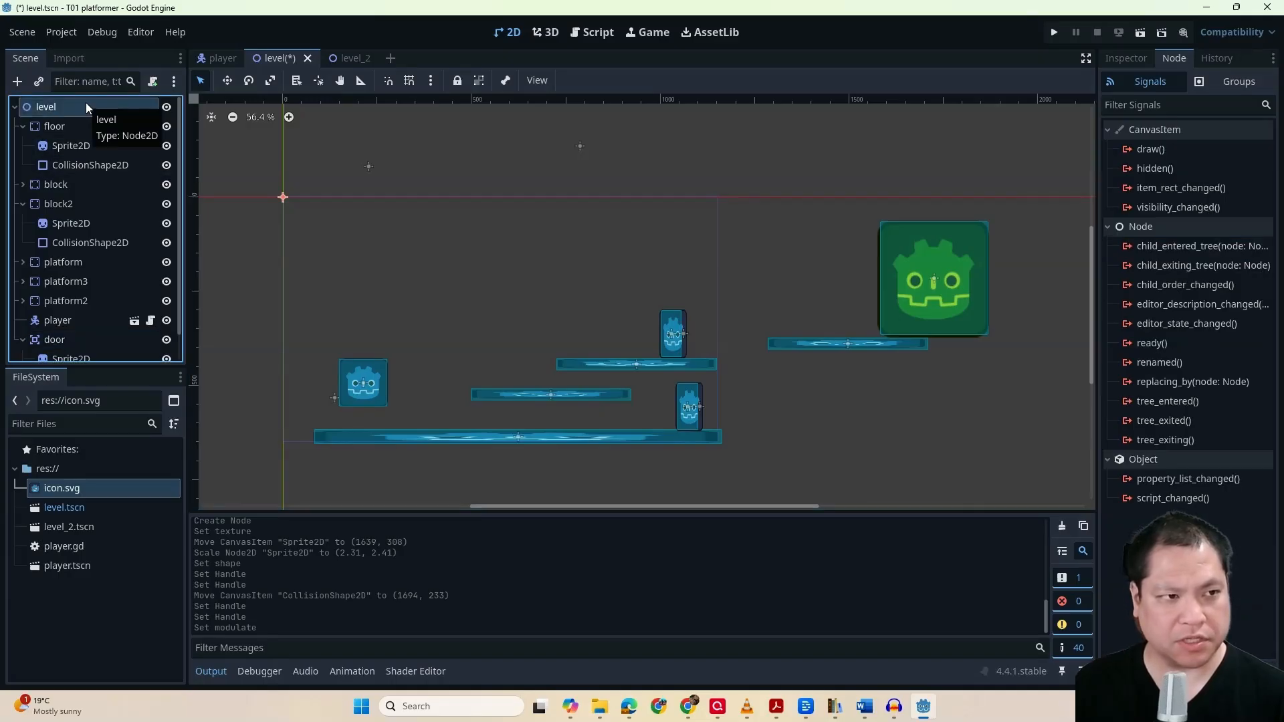
pyautogui.click(153, 81)
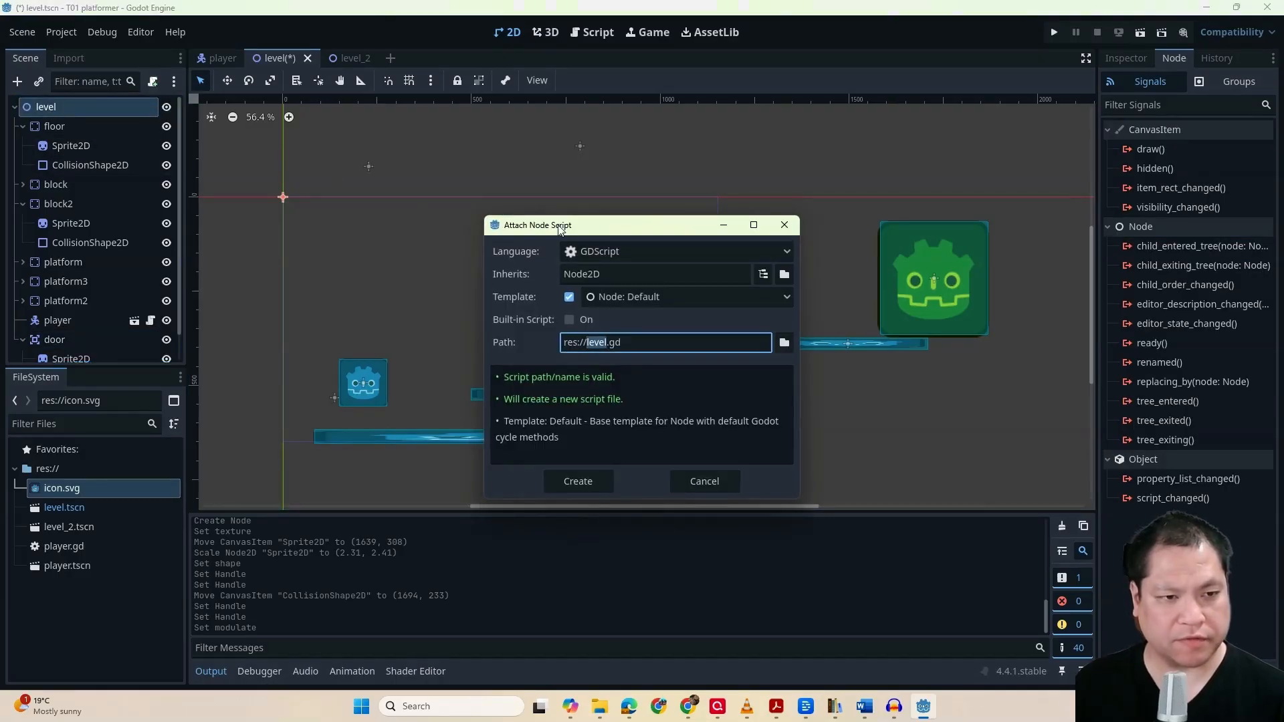
pyautogui.click(581, 480)
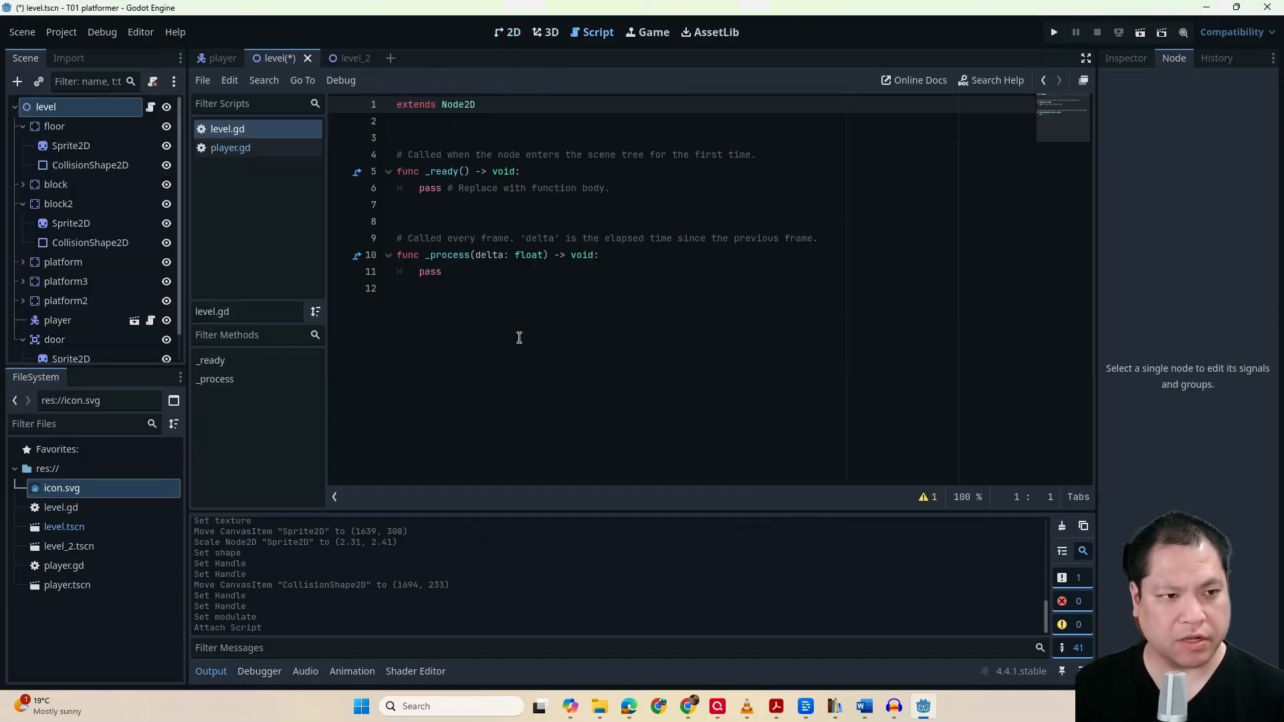
pyautogui.click(519, 338)
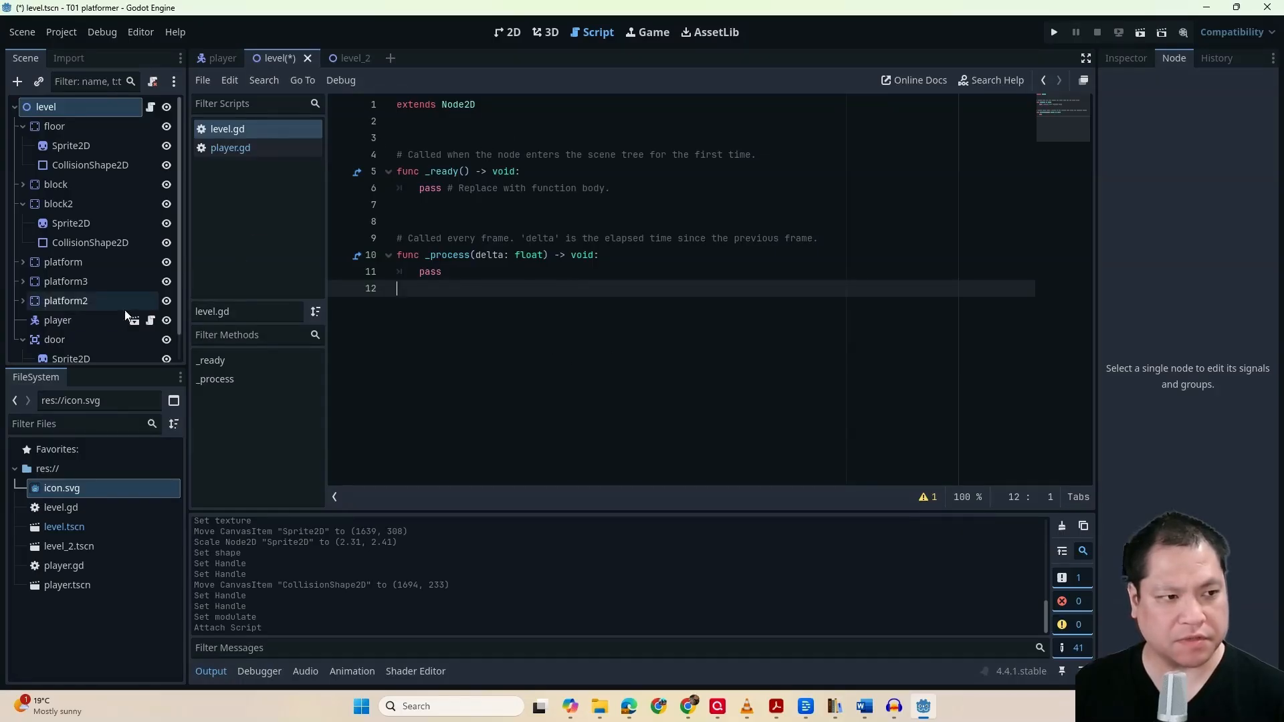
# Connect the door's body_entered signal to the level node's script with the receiver method _on_door_body_entered
pyautogui.scroll(-1, 87, 315)
pyautogui.click(76, 313)
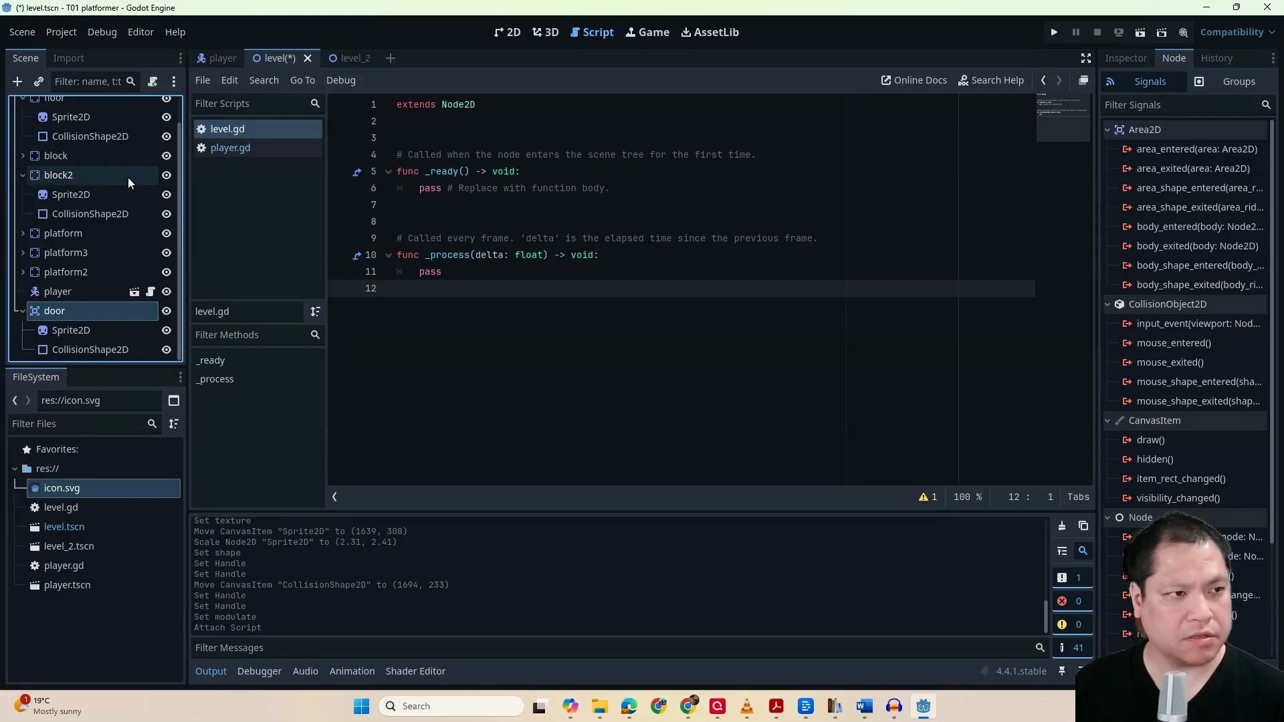
pyautogui.scroll(1, 127, 178)
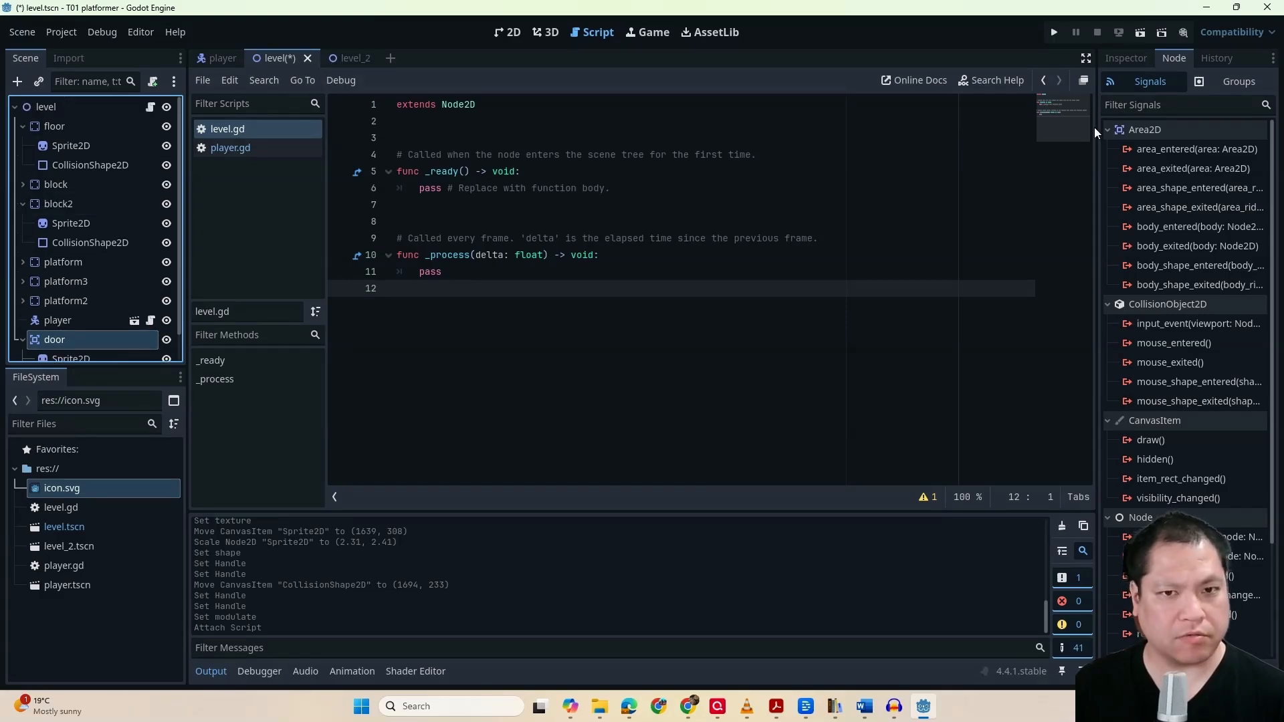
pyautogui.doubleClick(1163, 226)
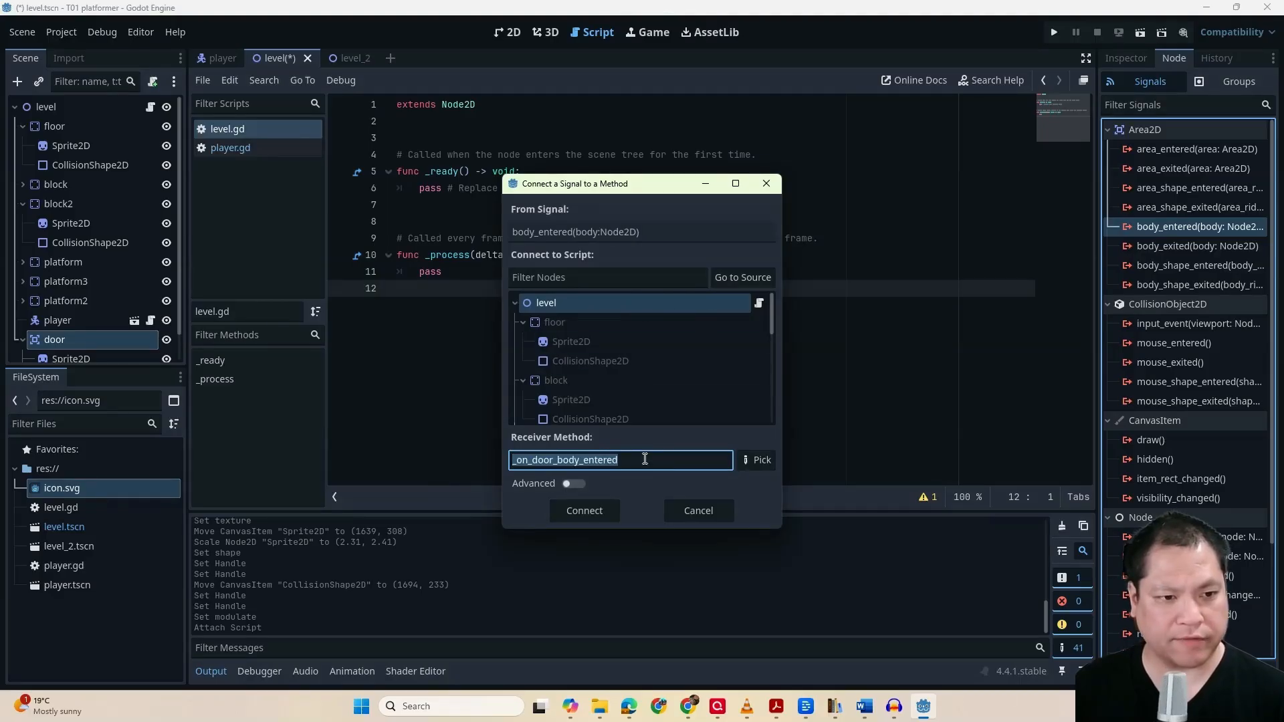
pyautogui.click(603, 512)
pyautogui.click(485, 358)
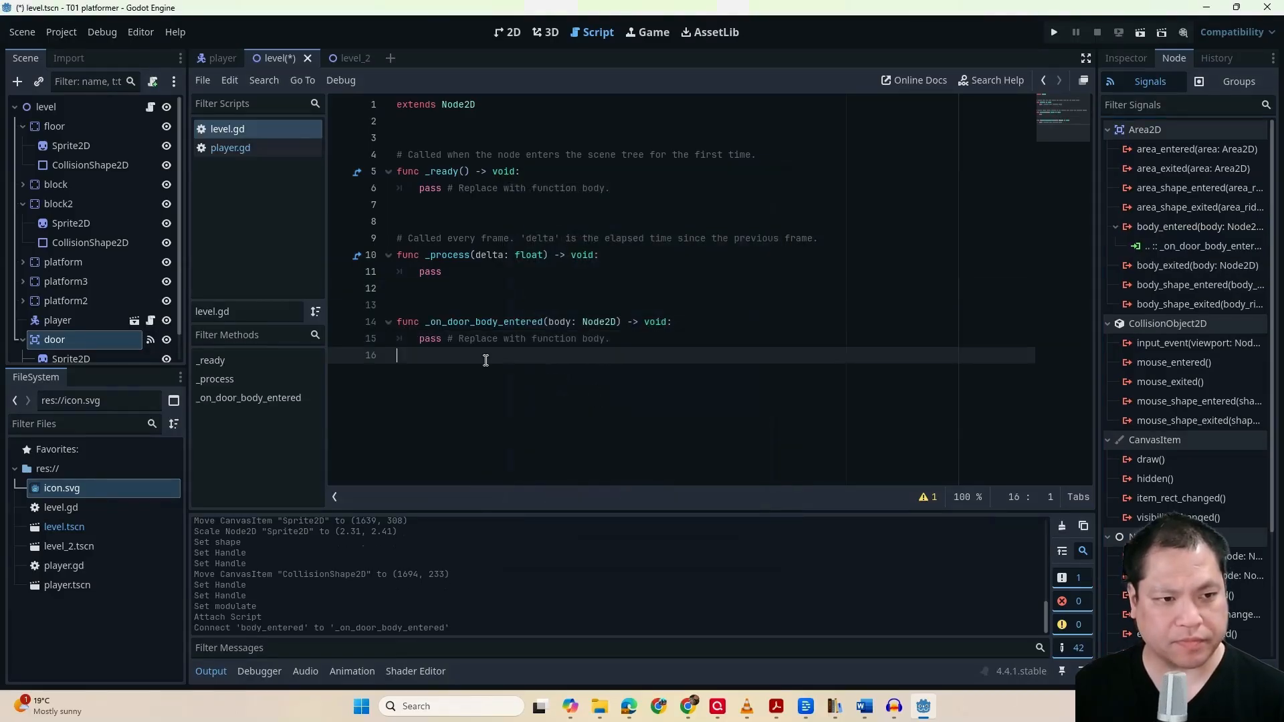
# Replace the placeholder body of _on_door_body_entered in level.gd with get_tree().change_scene_to_file("res://level_2.tscn")
pyautogui.click(389, 322)
pyautogui.click(378, 321)
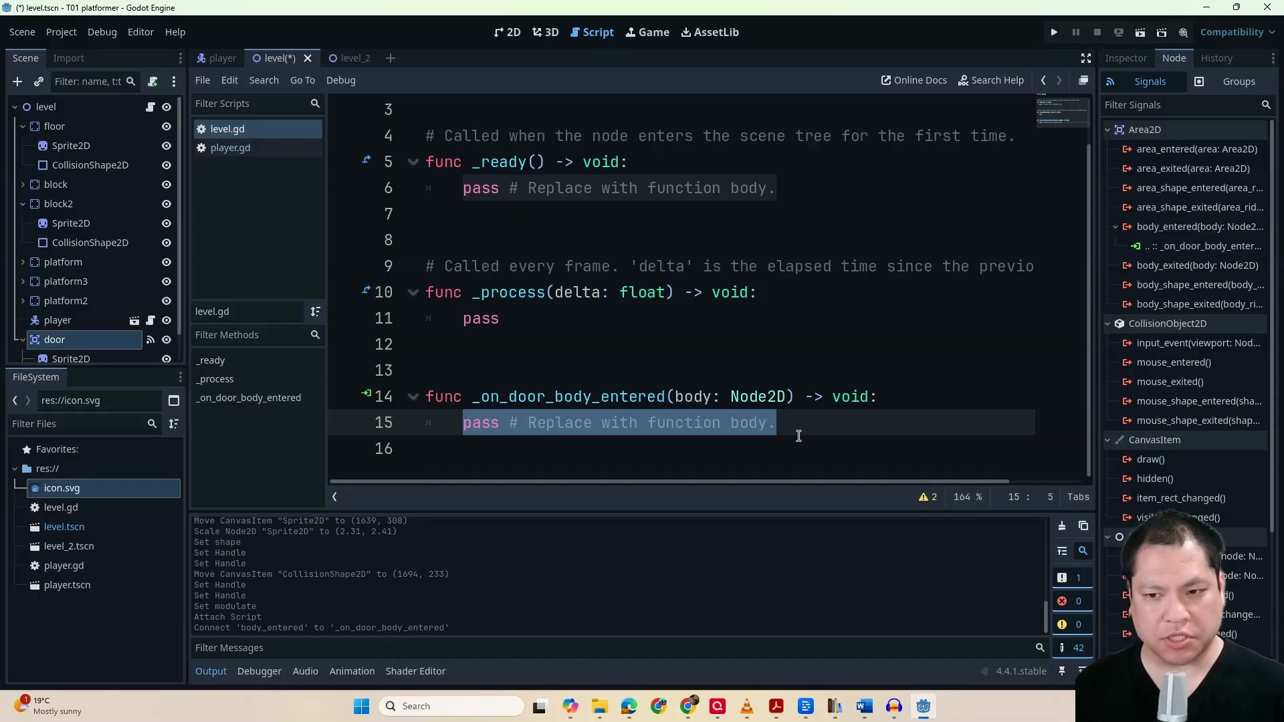
pyautogui.write('get')
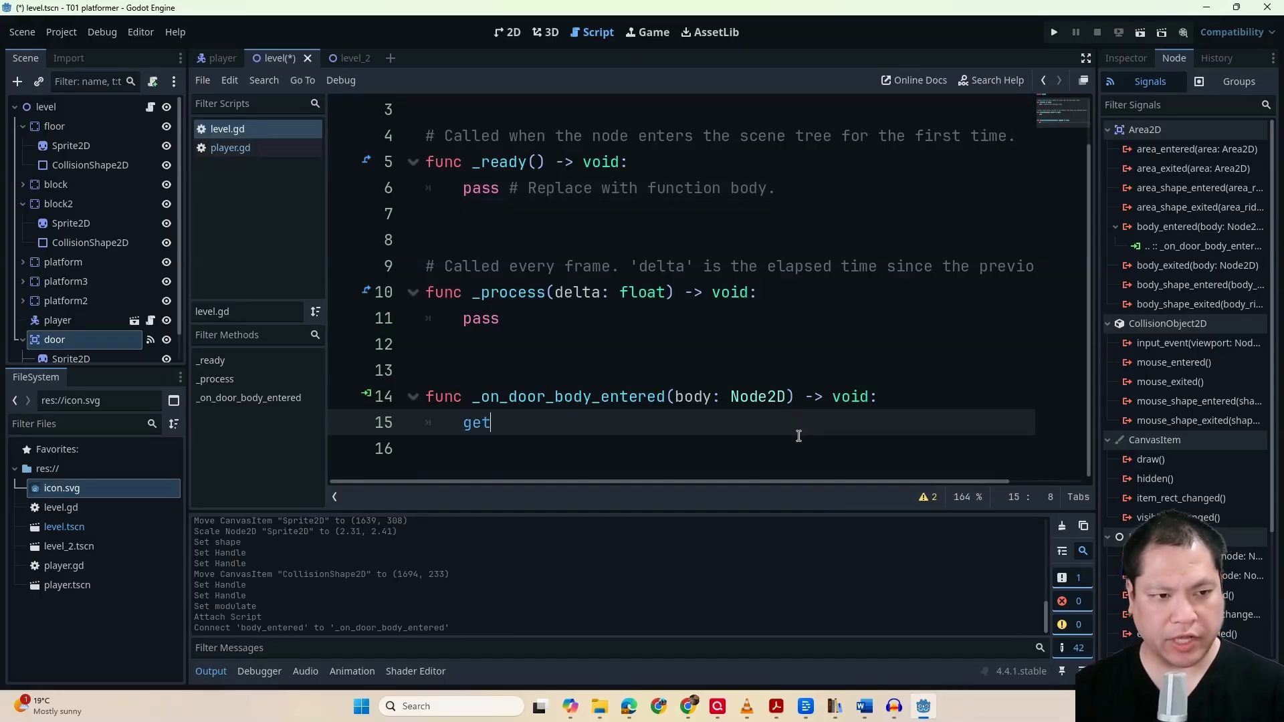
pyautogui.write('_tree')
pyautogui.press('Return')
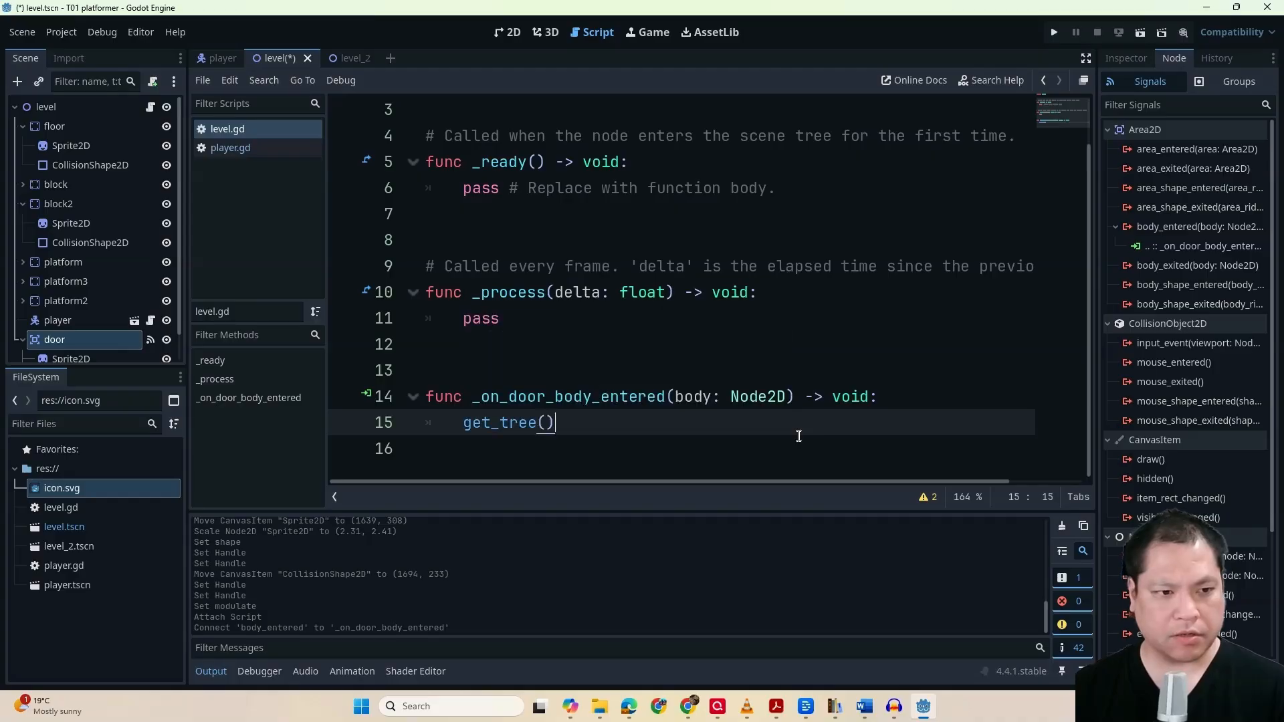
pyautogui.write('.')
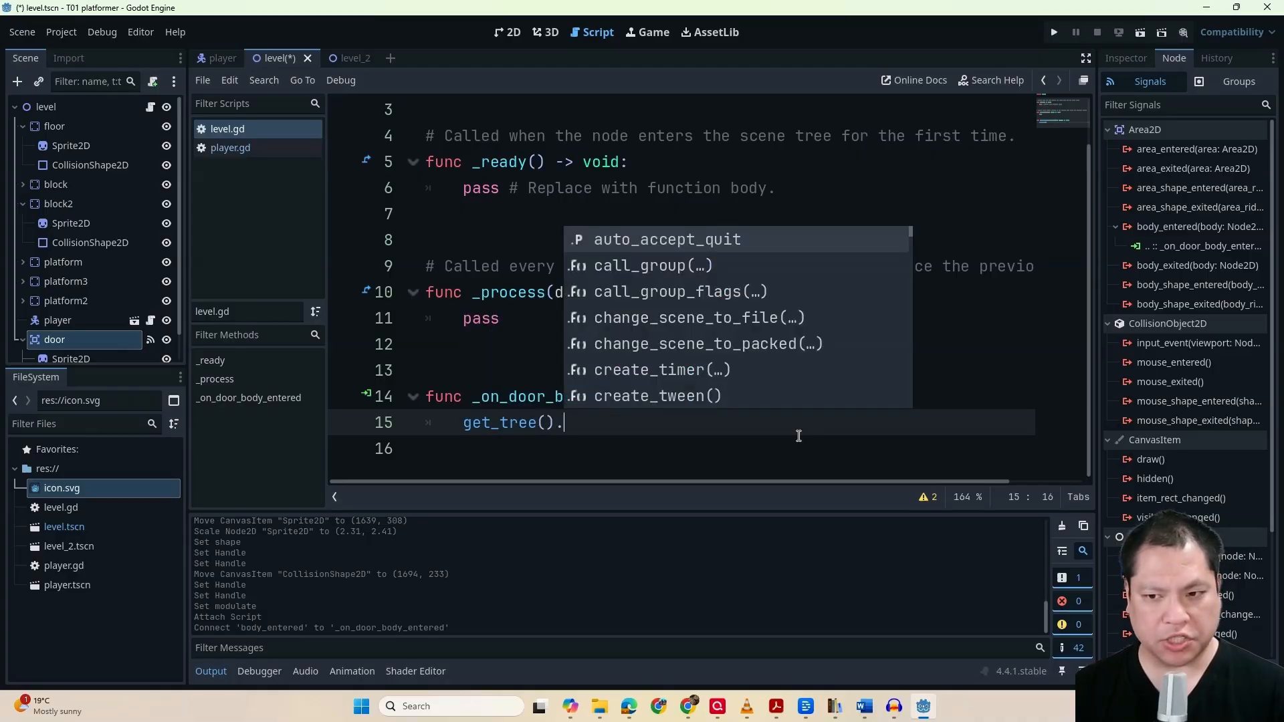
pyautogui.write('change_sce')
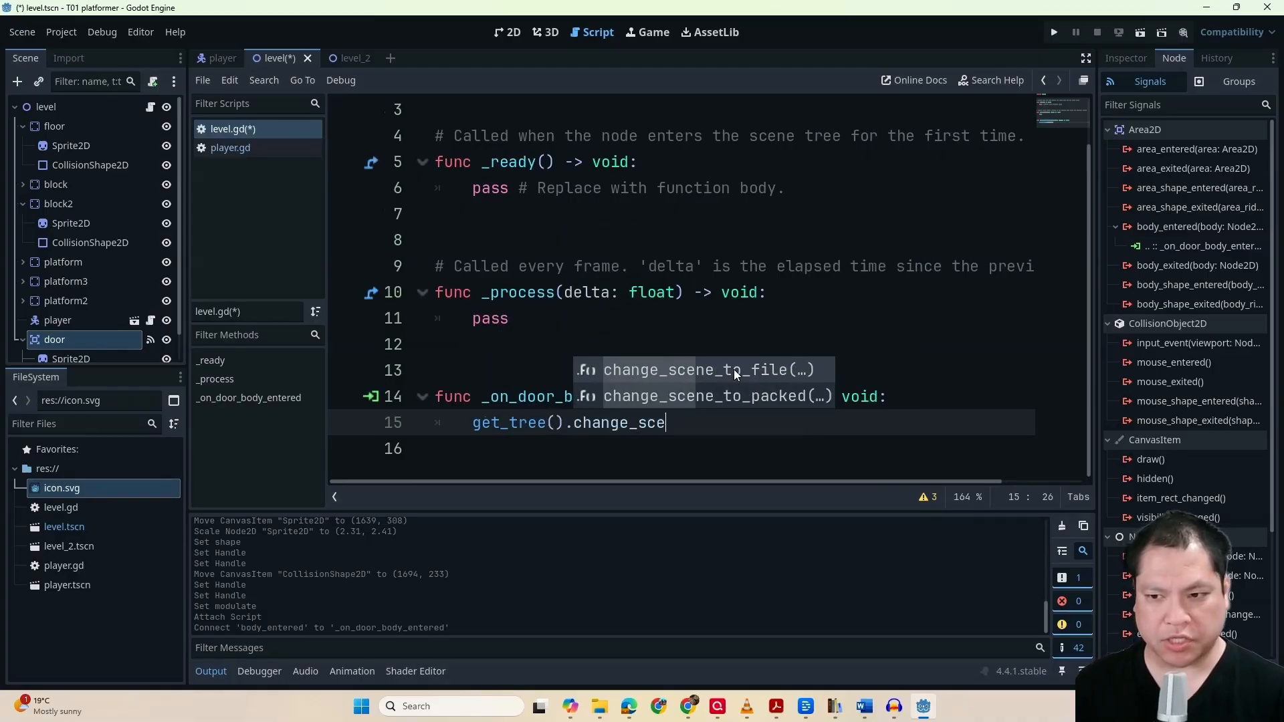
pyautogui.press('Return')
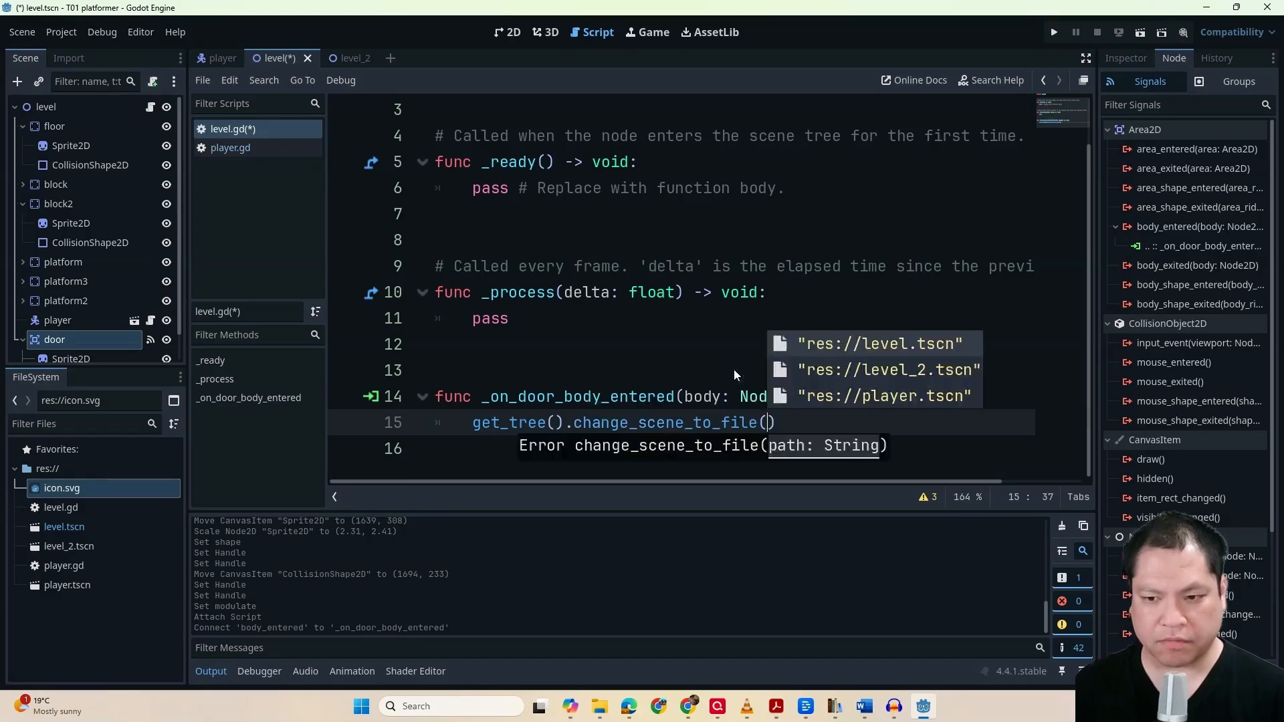
pyautogui.press('Escape')
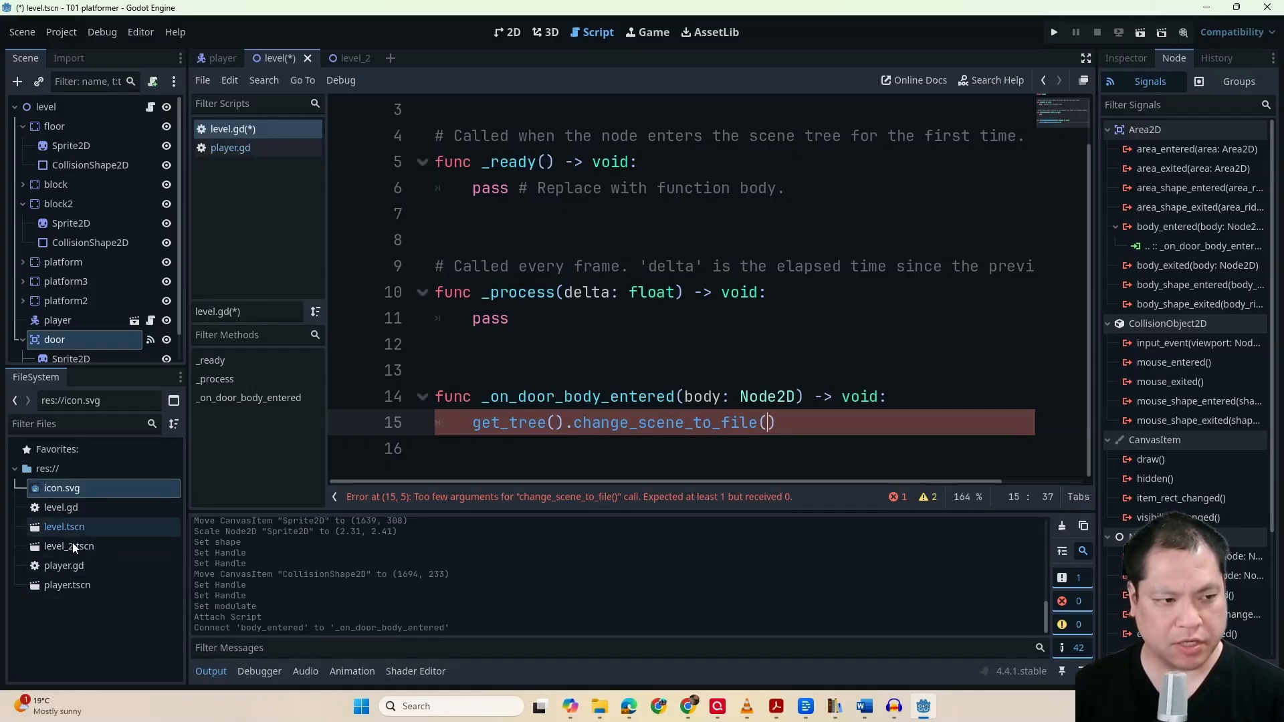
pyautogui.moveTo(58, 548); pyautogui.dragTo(769, 426)
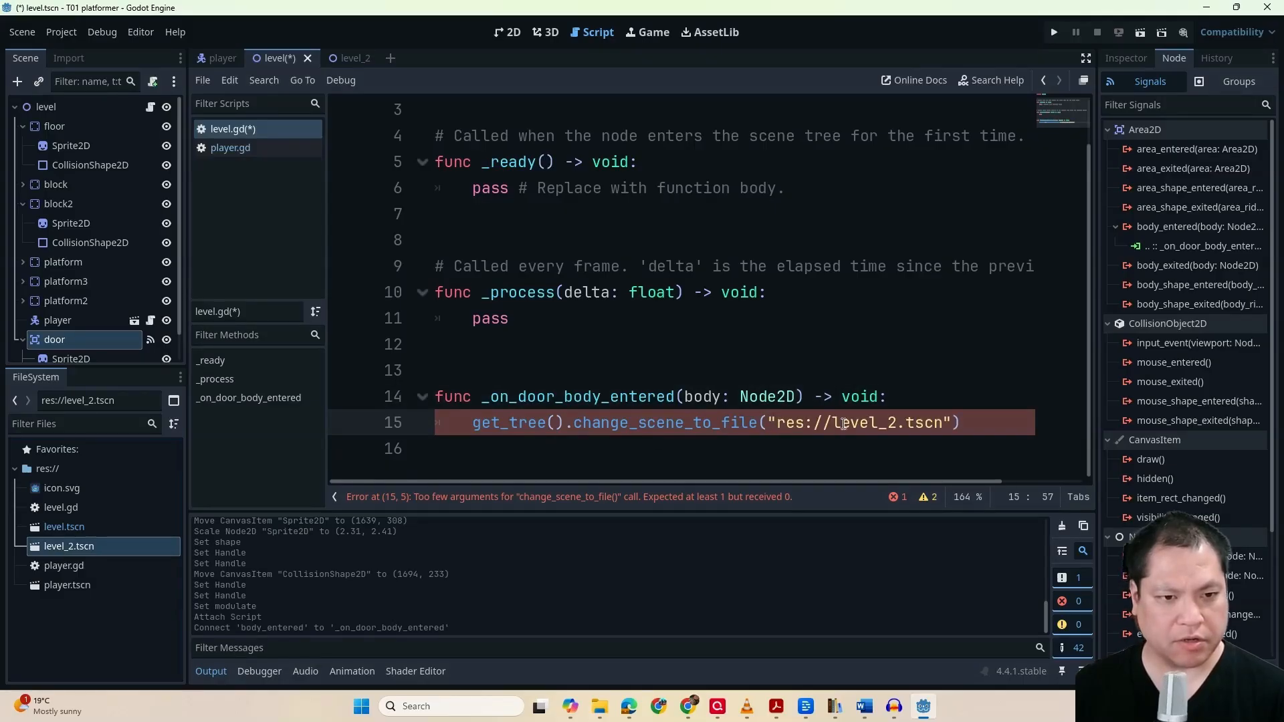
pyautogui.click(985, 394)
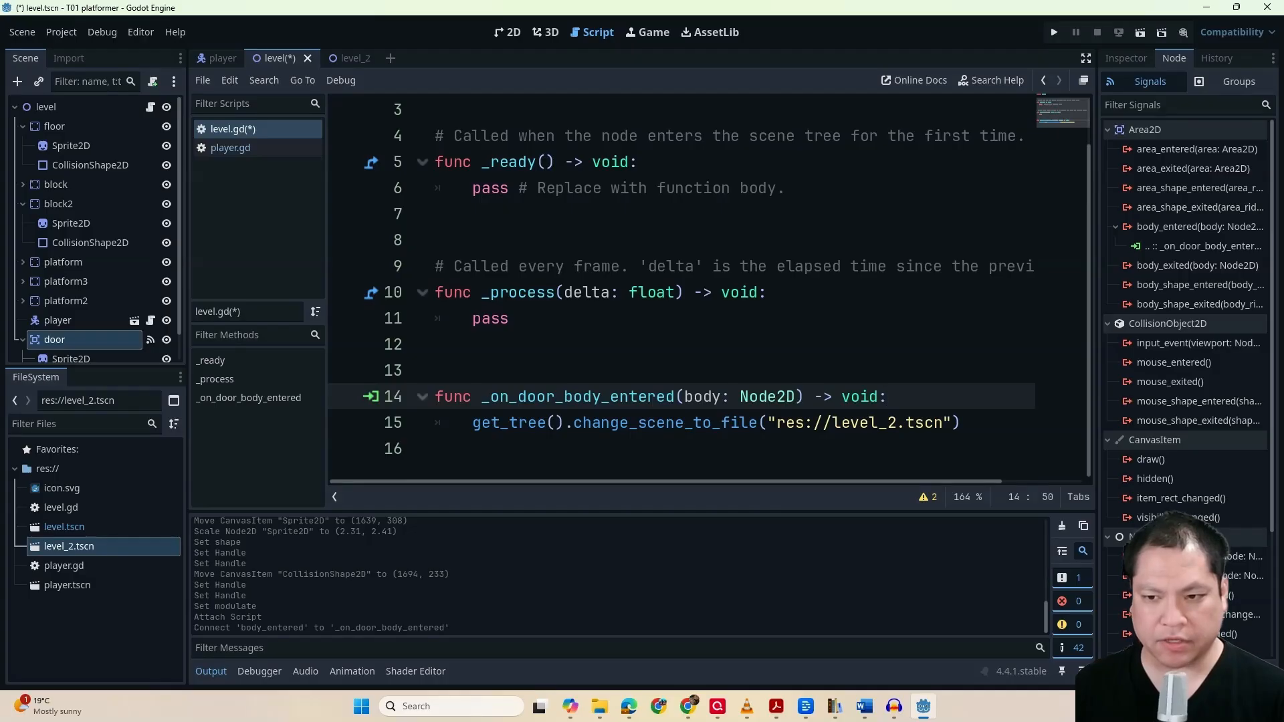
# Run the project, move and jump the player rightward across the first level's platforms, and close the game window
pyautogui.click(1054, 31)
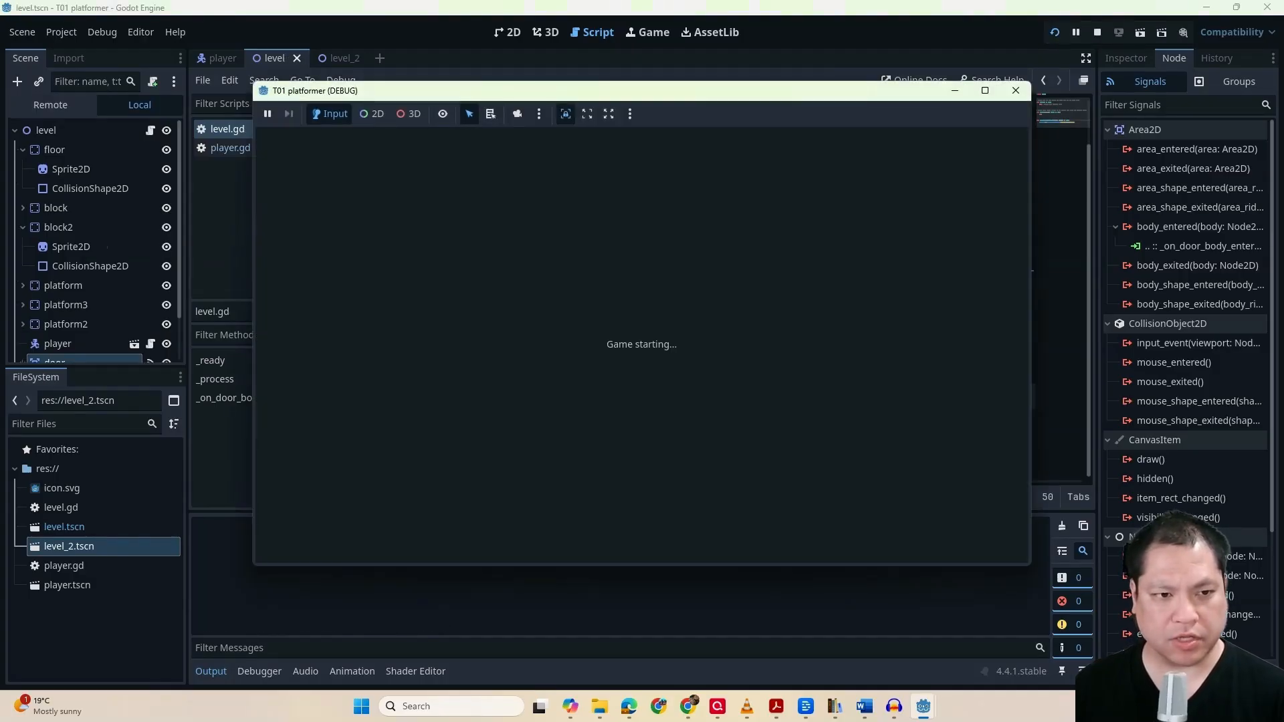
pyautogui.press('Right')
pyautogui.press('space')
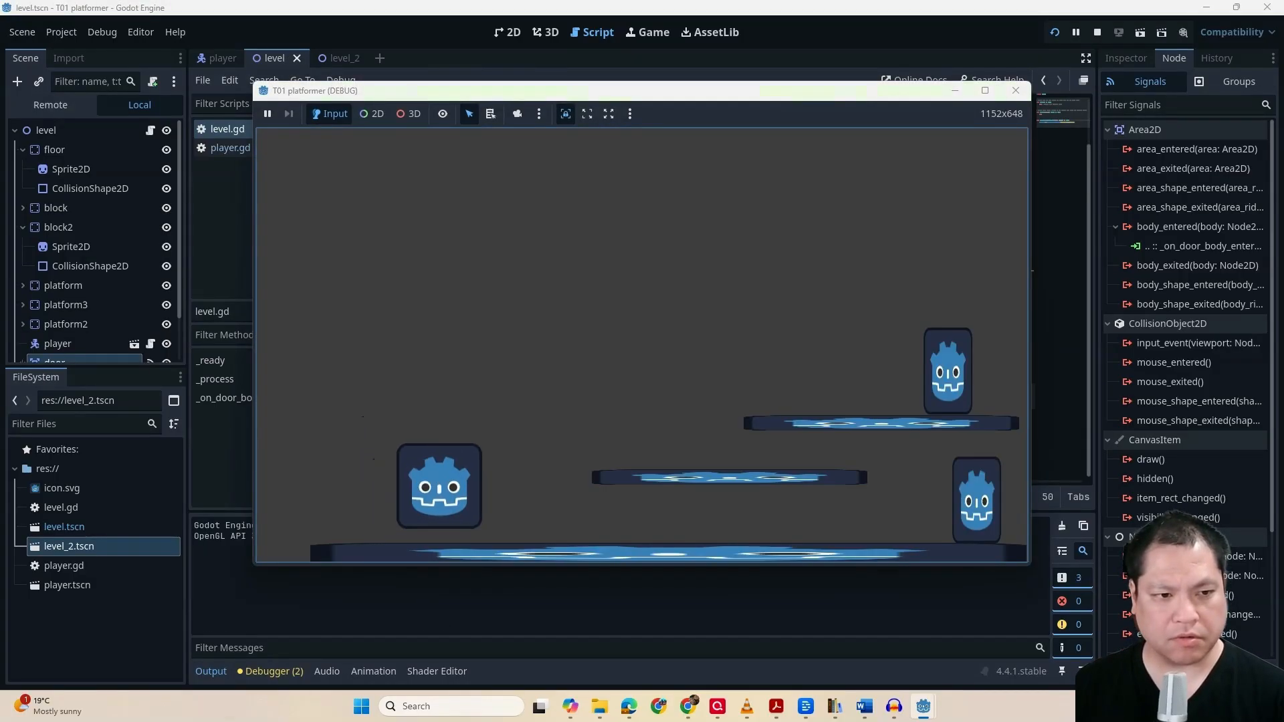
pyautogui.press('Right')
pyautogui.press('space')
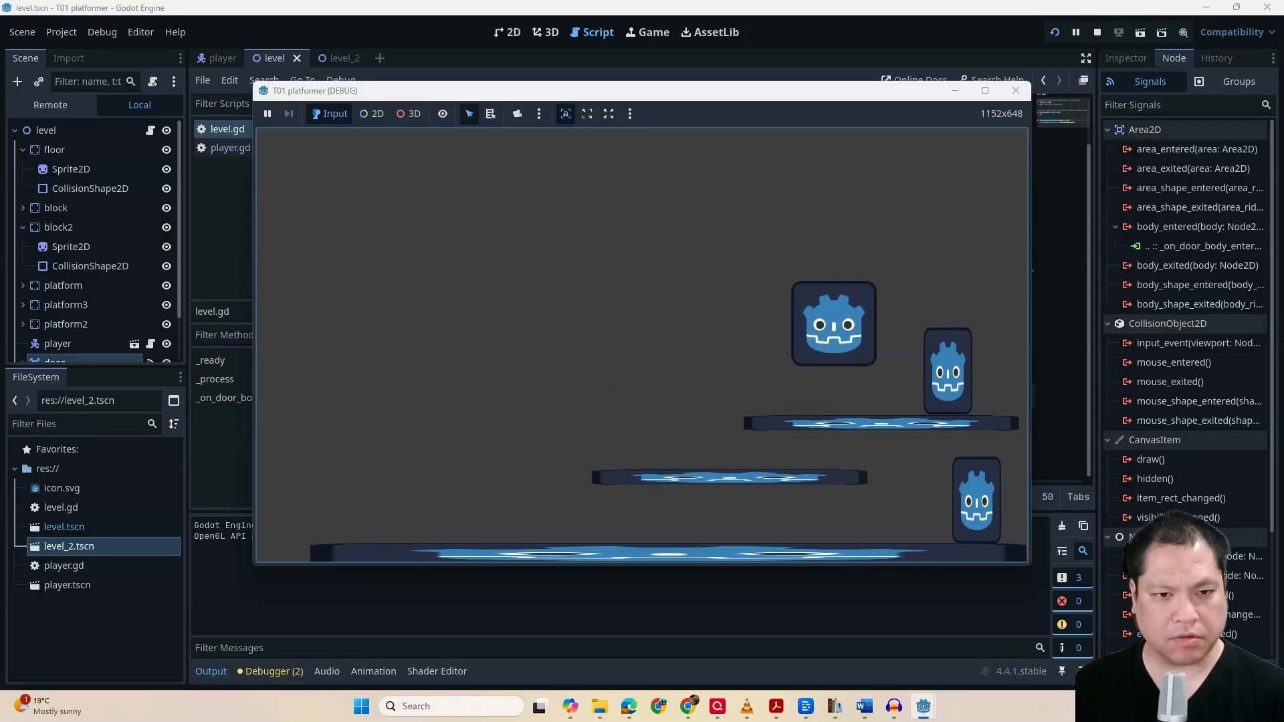
pyautogui.press('space')
pyautogui.press('Right')
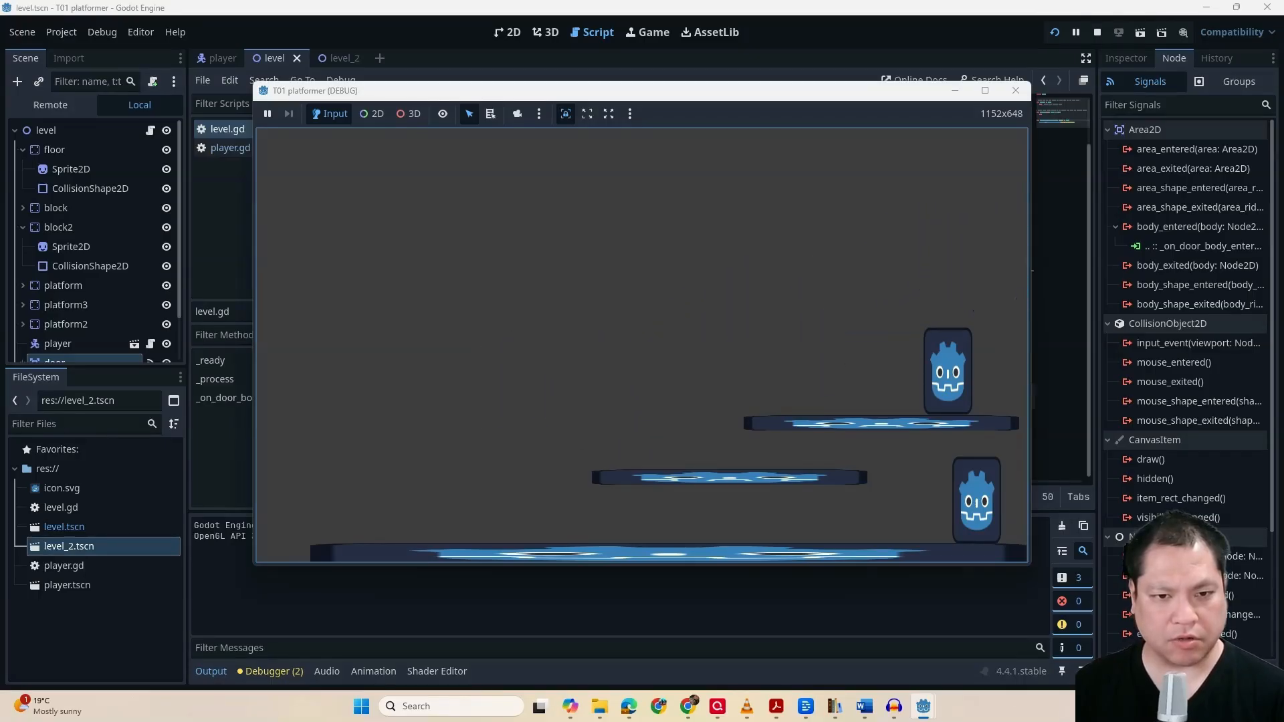
pyautogui.click(1016, 91)
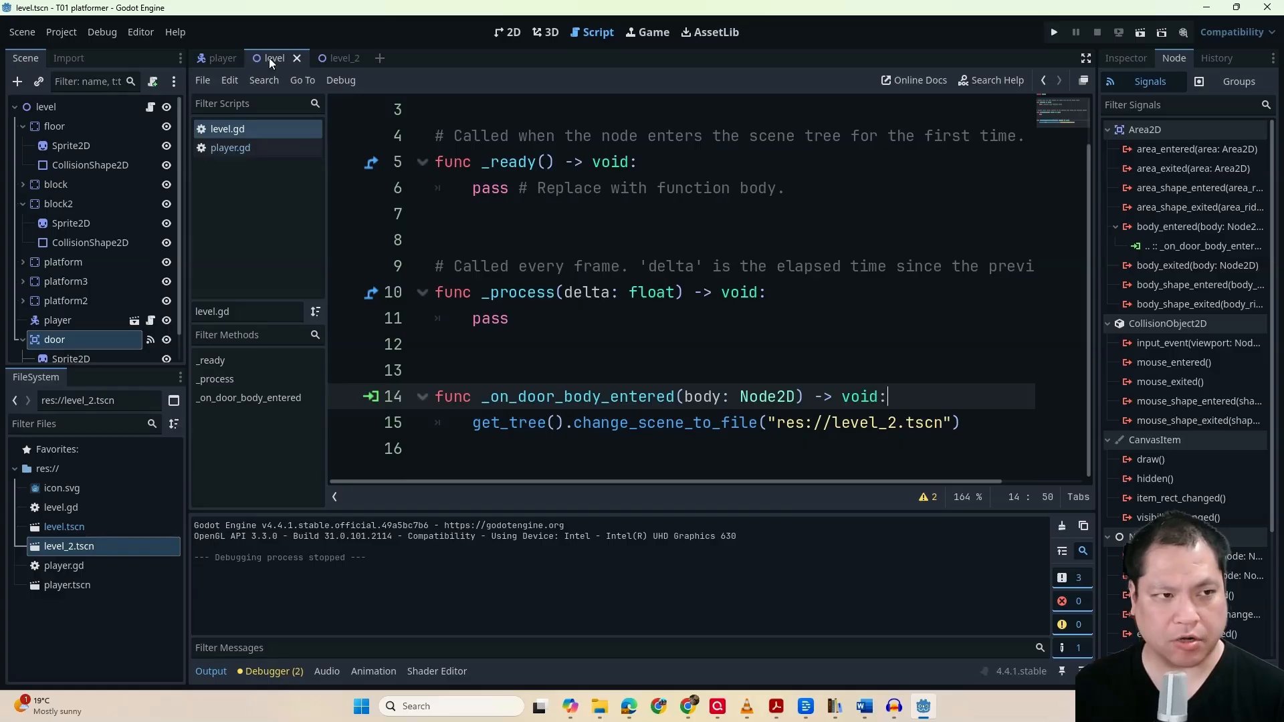
# Add a Camera2D node as a child of the player root node in the player scene, keeping its default name
pyautogui.click(223, 59)
pyautogui.click(82, 109)
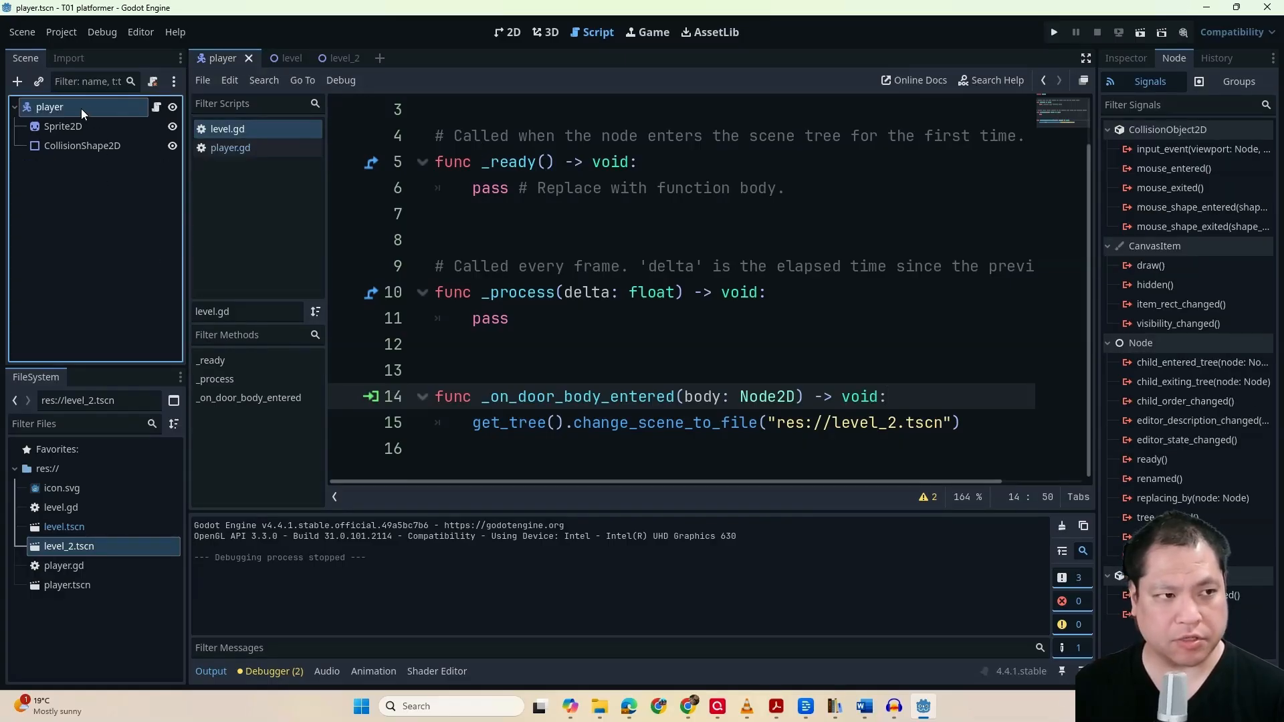
pyautogui.click(17, 81)
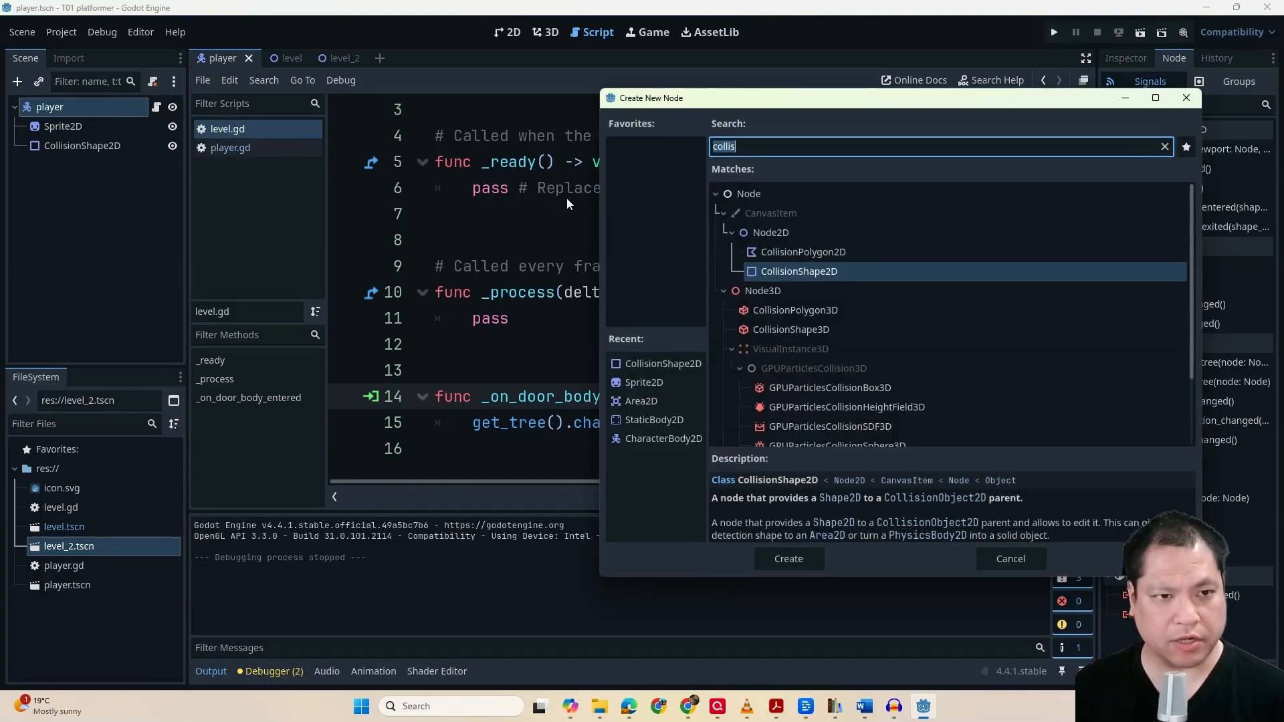
pyautogui.write('camera')
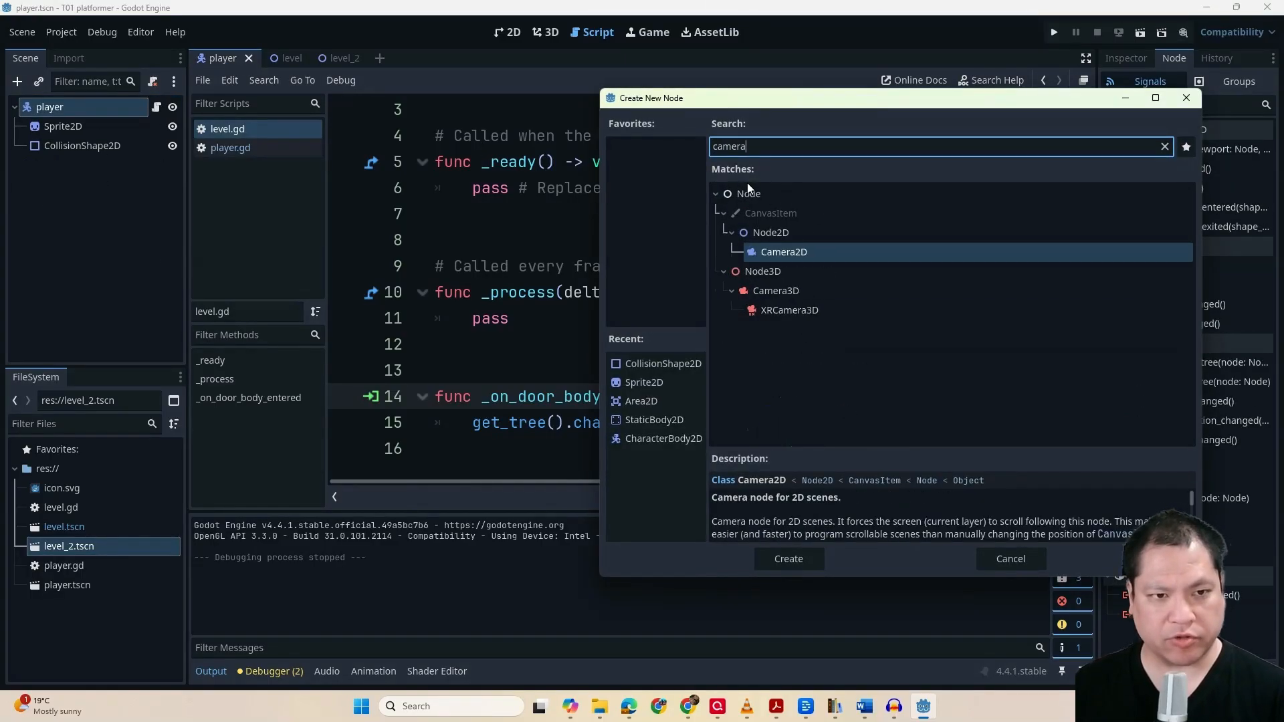
pyautogui.doubleClick(784, 252)
pyautogui.click(87, 168)
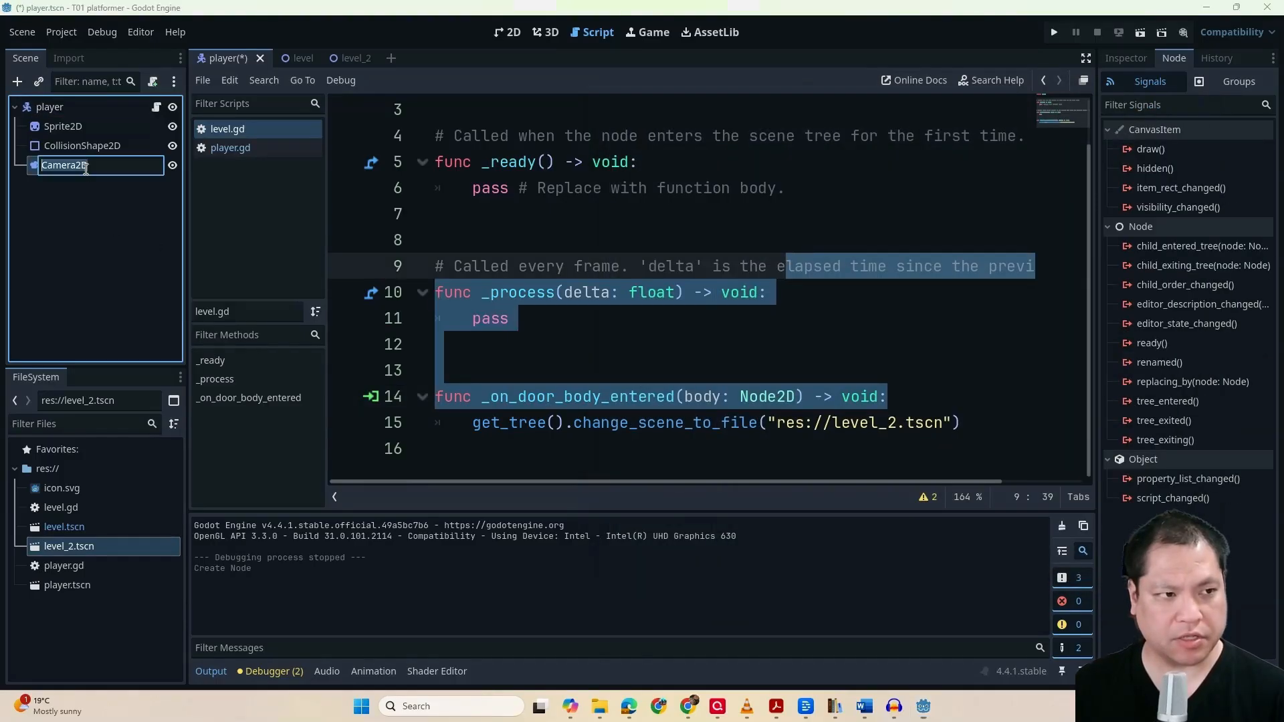
pyautogui.click(89, 228)
pyautogui.click(86, 167)
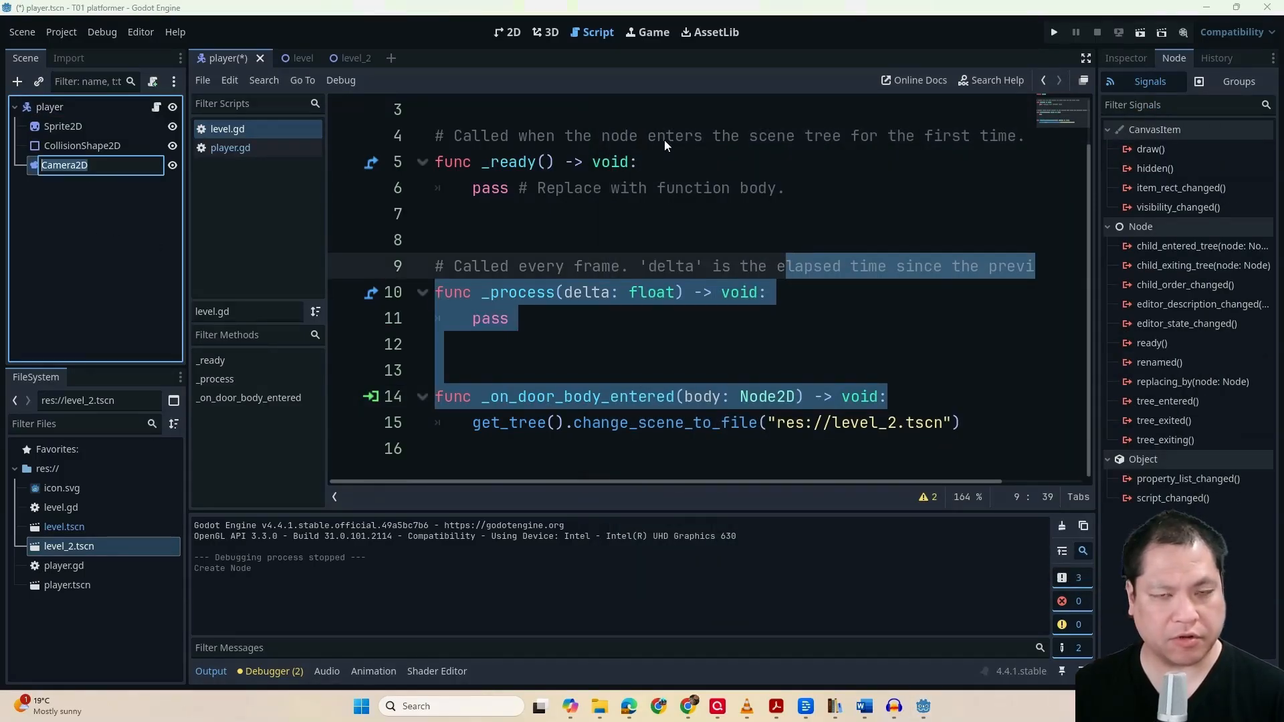
pyautogui.press('Return')
# Examine the Camera2D's zoom, limit, position smoothing, rotation smoothing and drag properties
pyautogui.click(1110, 58)
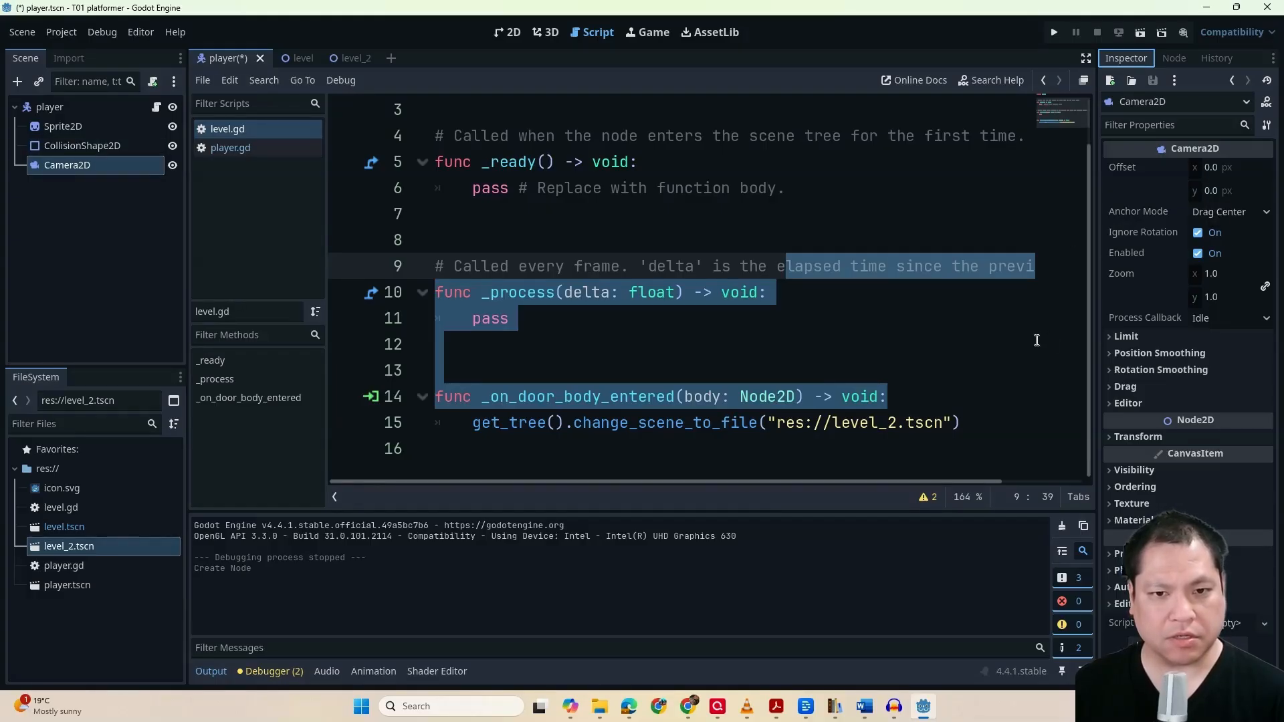
pyautogui.click(1110, 337)
pyautogui.click(1110, 468)
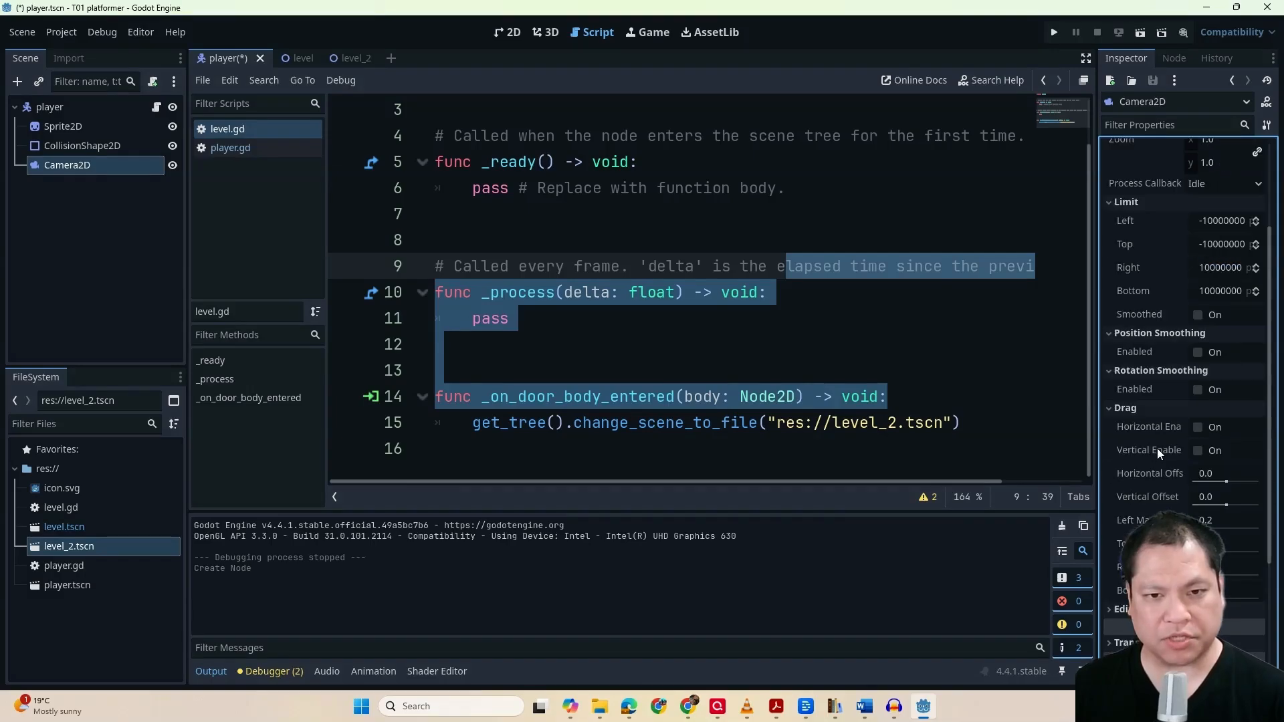
pyautogui.scroll(2, 1157, 450)
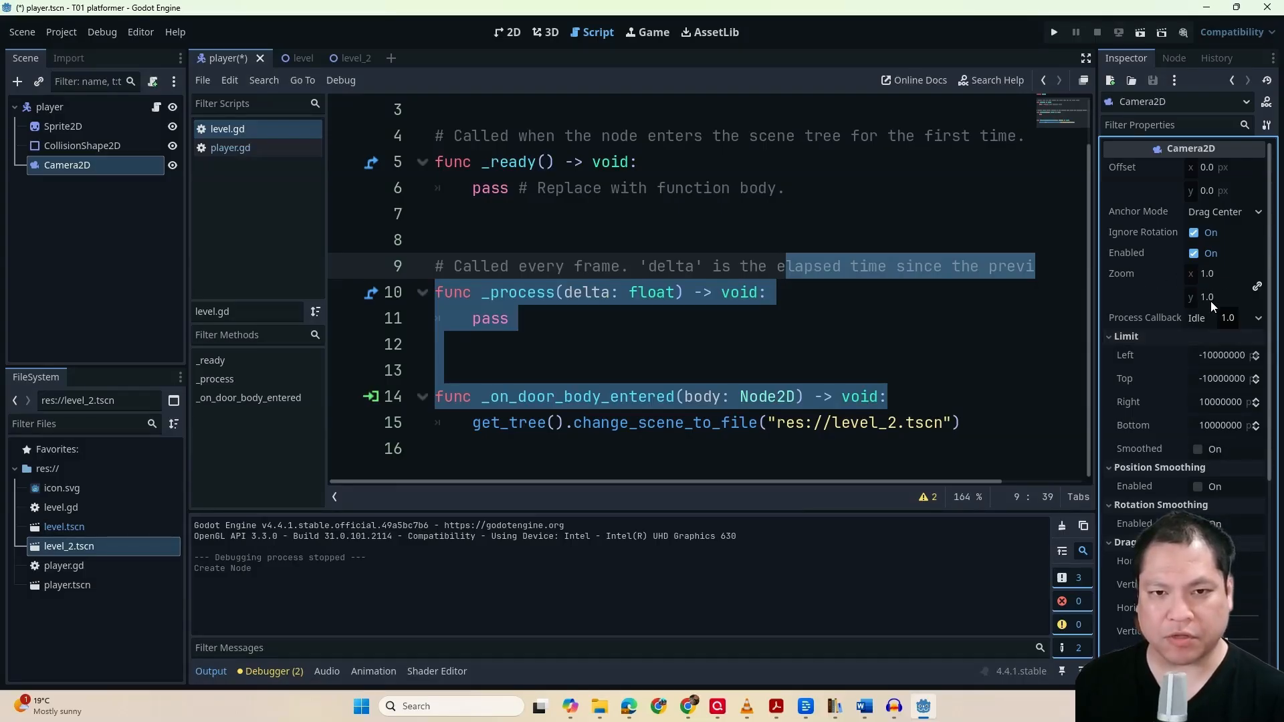
pyautogui.scroll(-4, 1205, 291)
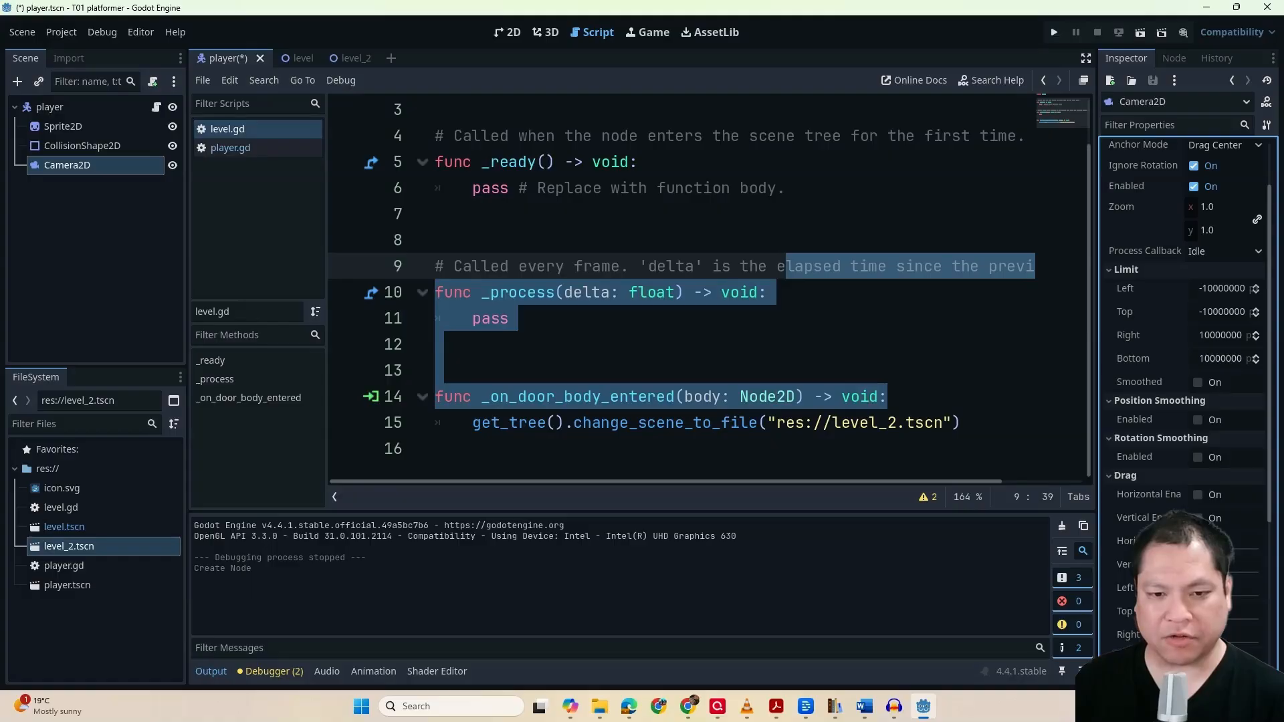
pyautogui.scroll(4, 1154, 479)
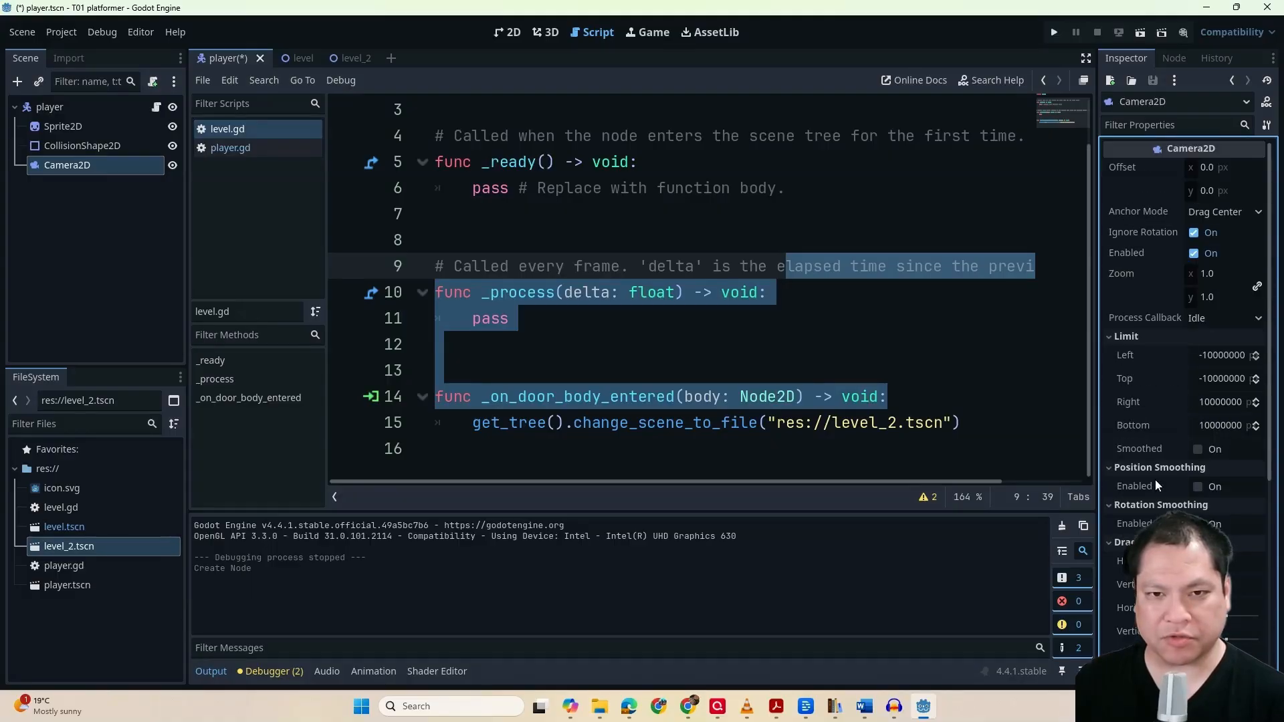
pyautogui.click(803, 341)
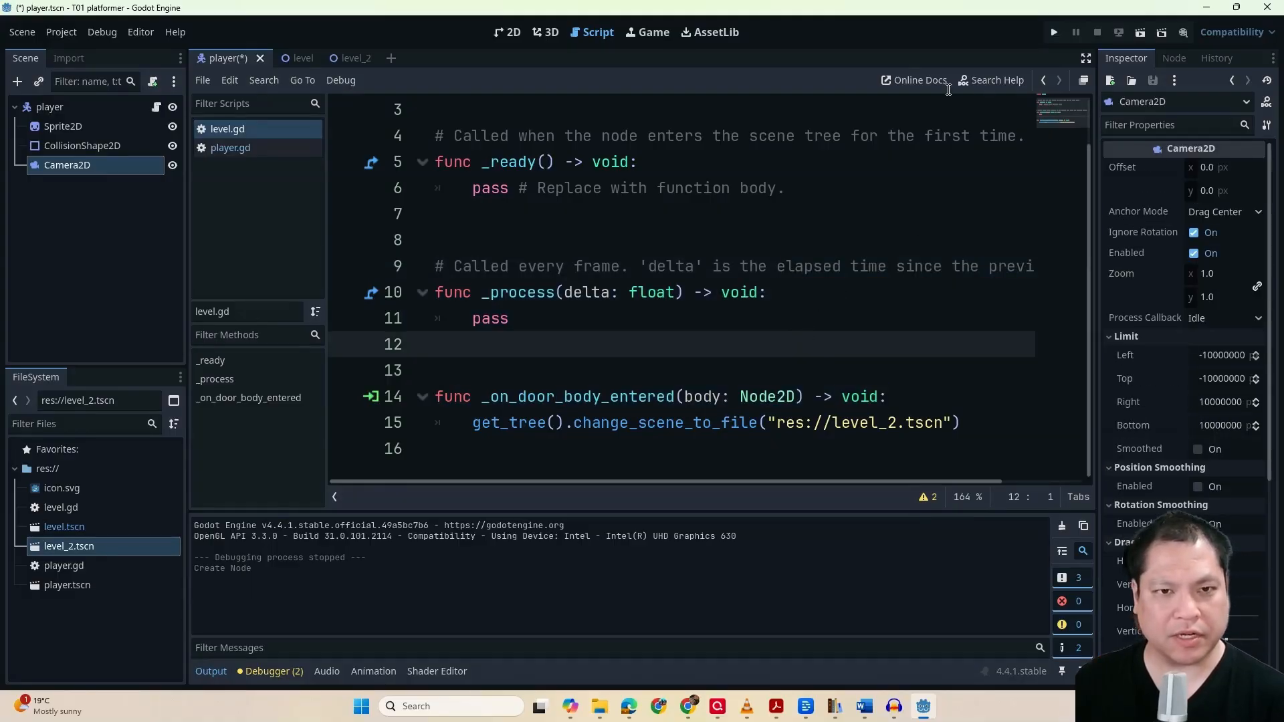
# Run the project, guide the player into the yellow door, try moving around level 2, and close the game window
pyautogui.click(1055, 34)
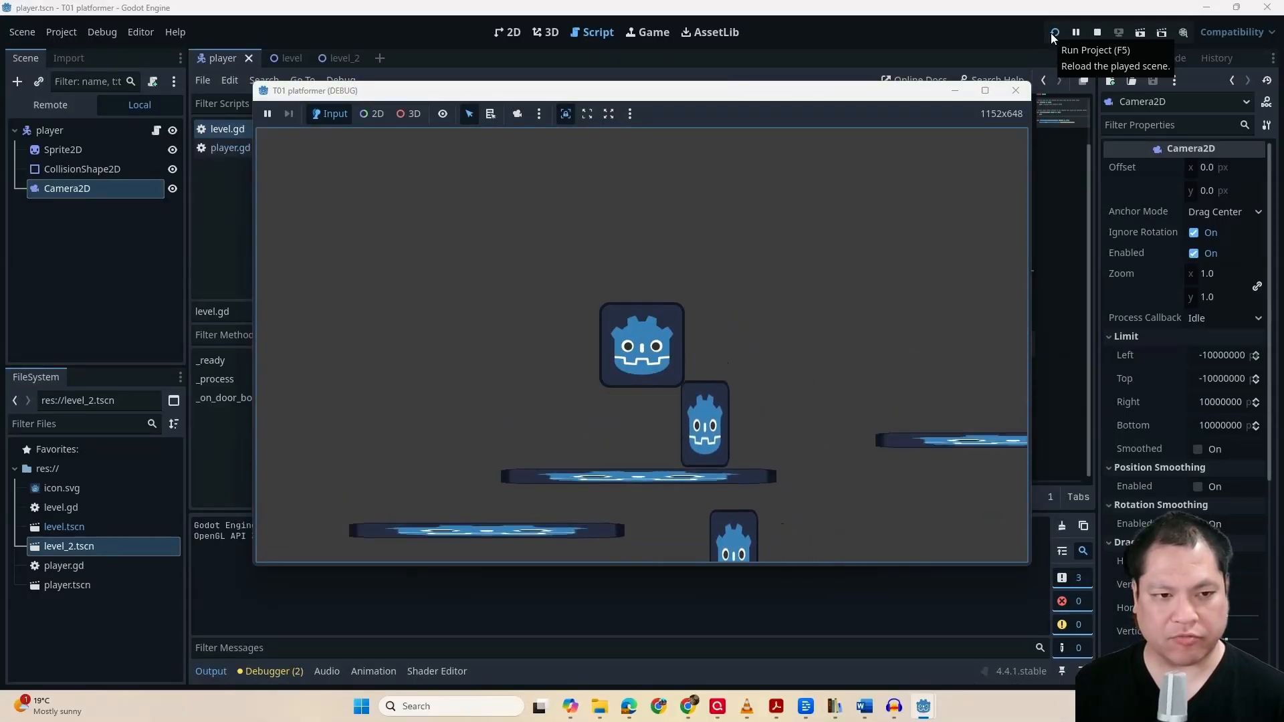
pyautogui.press('Right')
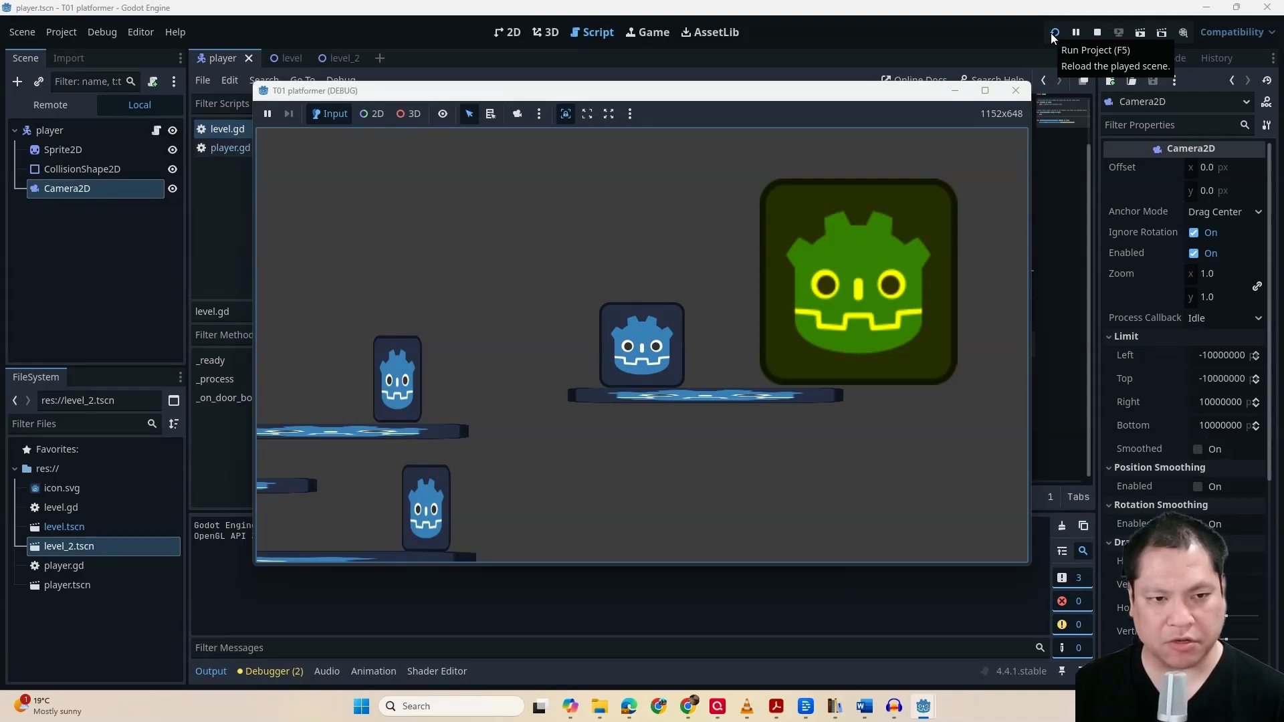
pyautogui.press('Right')
pyautogui.press('Right')
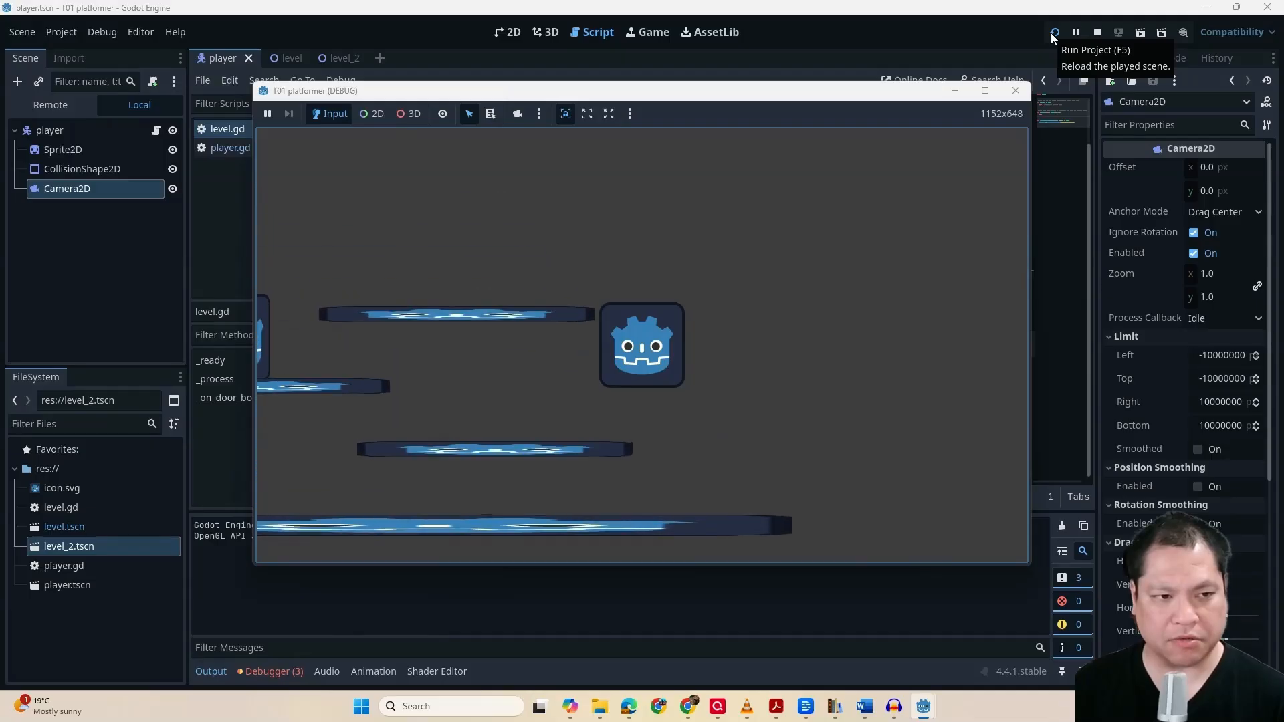
pyautogui.press('Left')
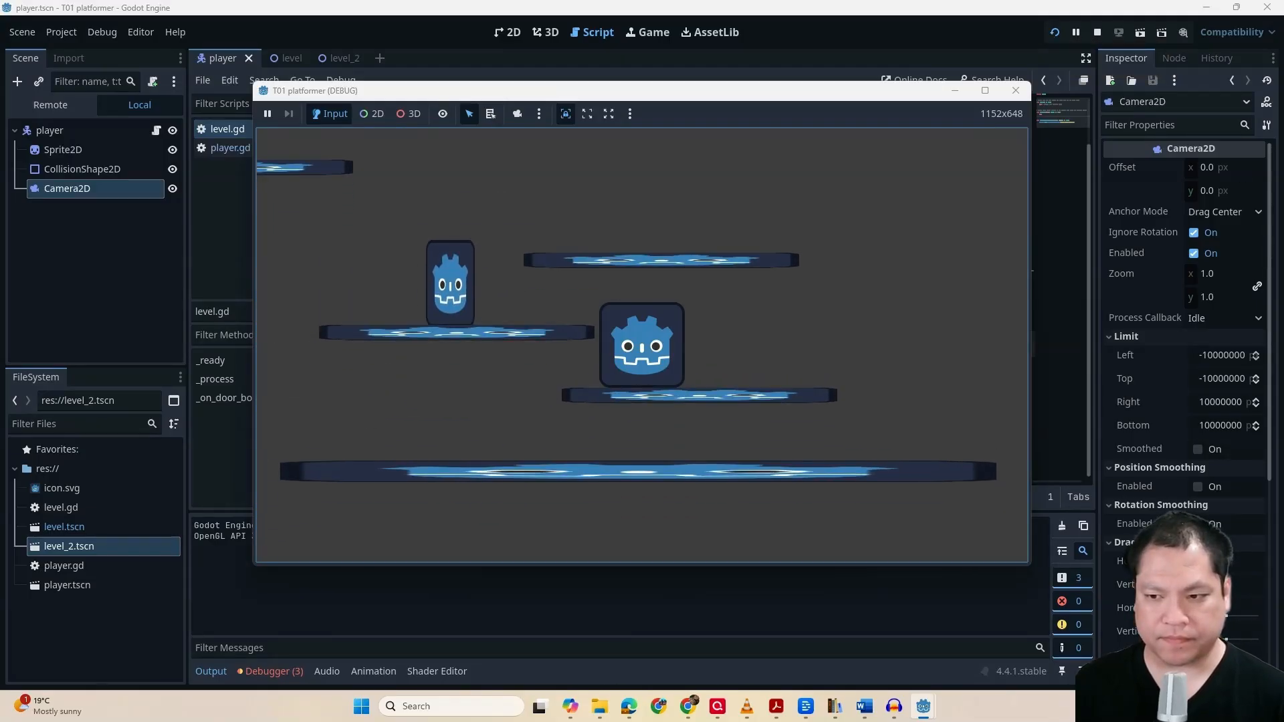
pyautogui.click(1014, 91)
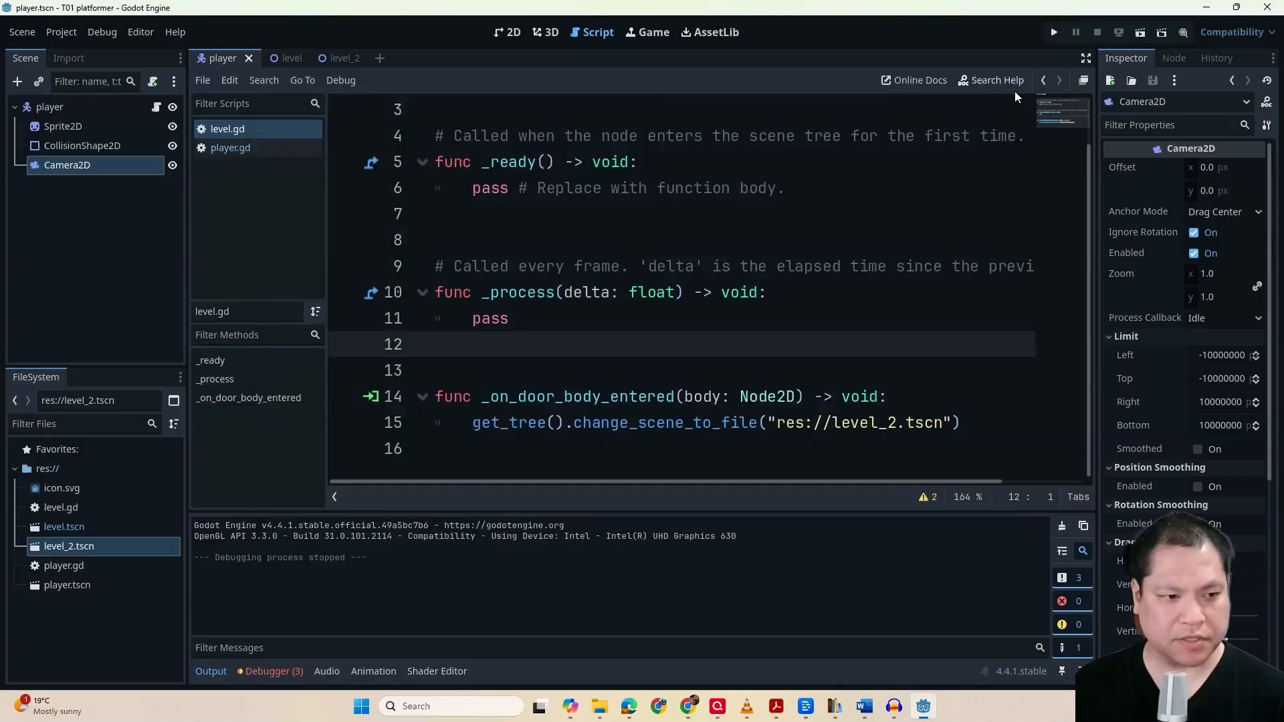
# Inspect the debugger's error for _on_door_body_entered and the scene change call it refers to on line 15 of level.gd
pyautogui.click(271, 673)
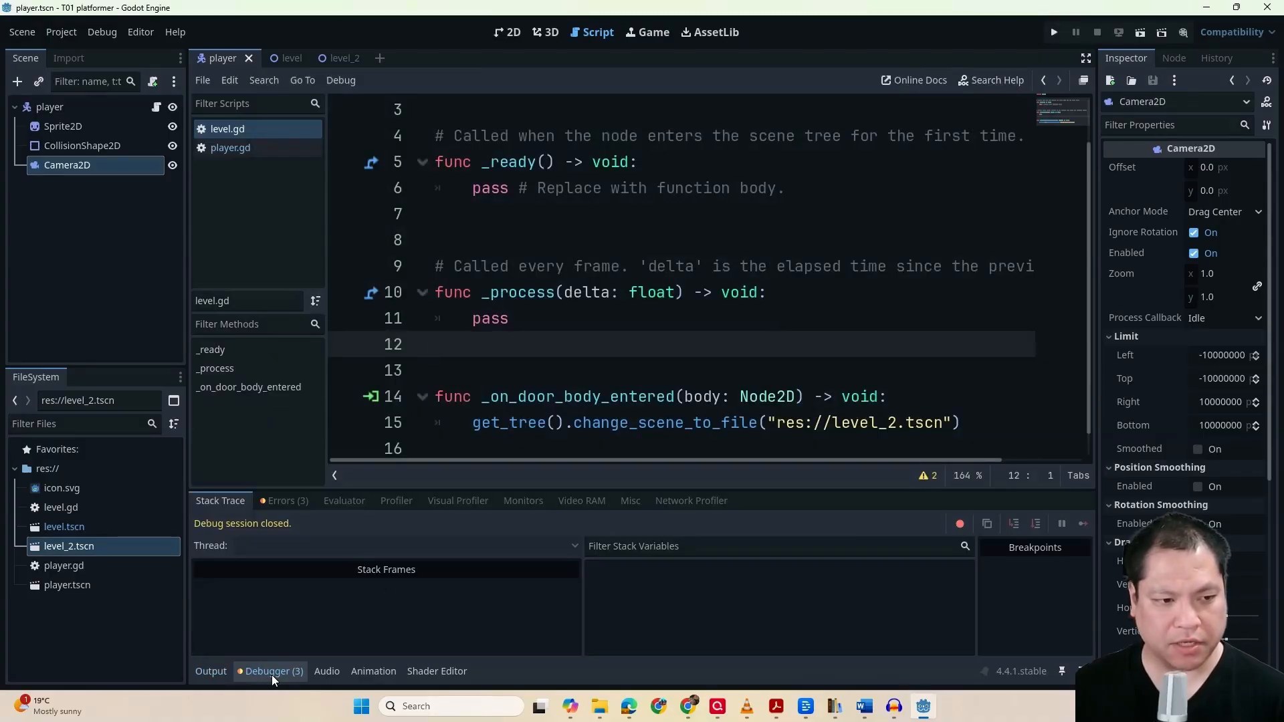
pyautogui.click(274, 501)
pyautogui.click(363, 588)
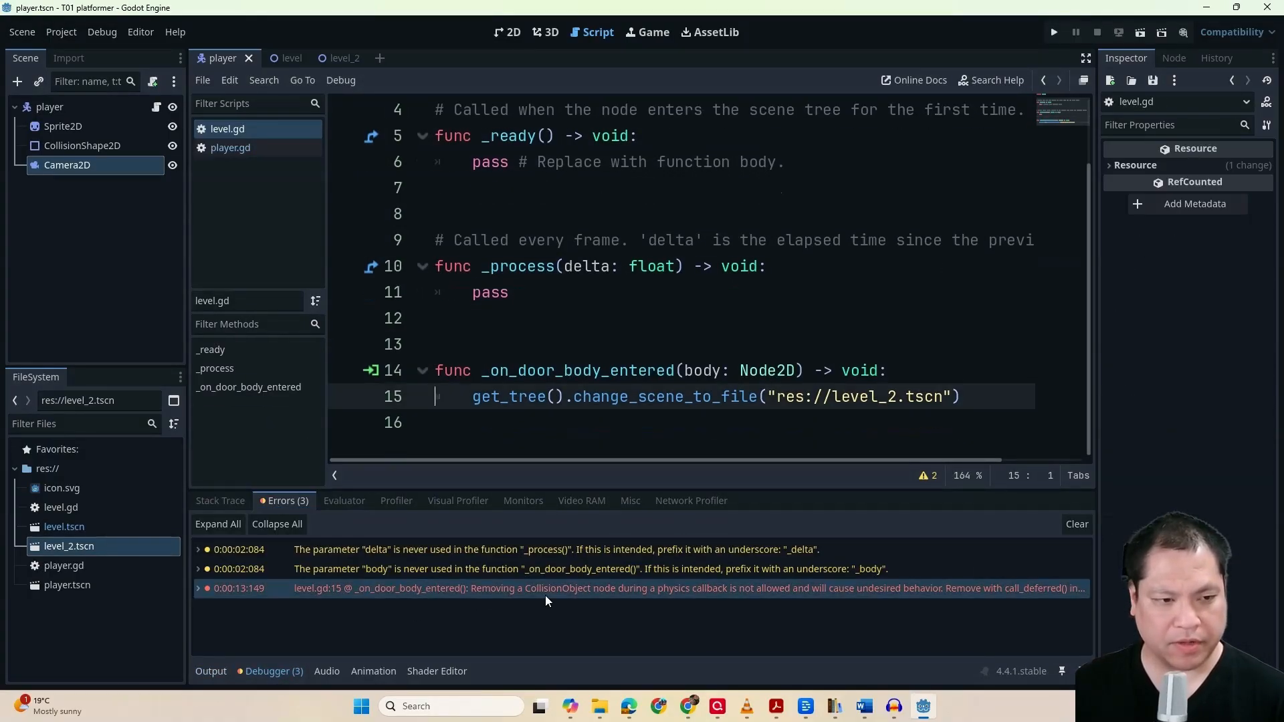
pyautogui.moveTo(516, 592)
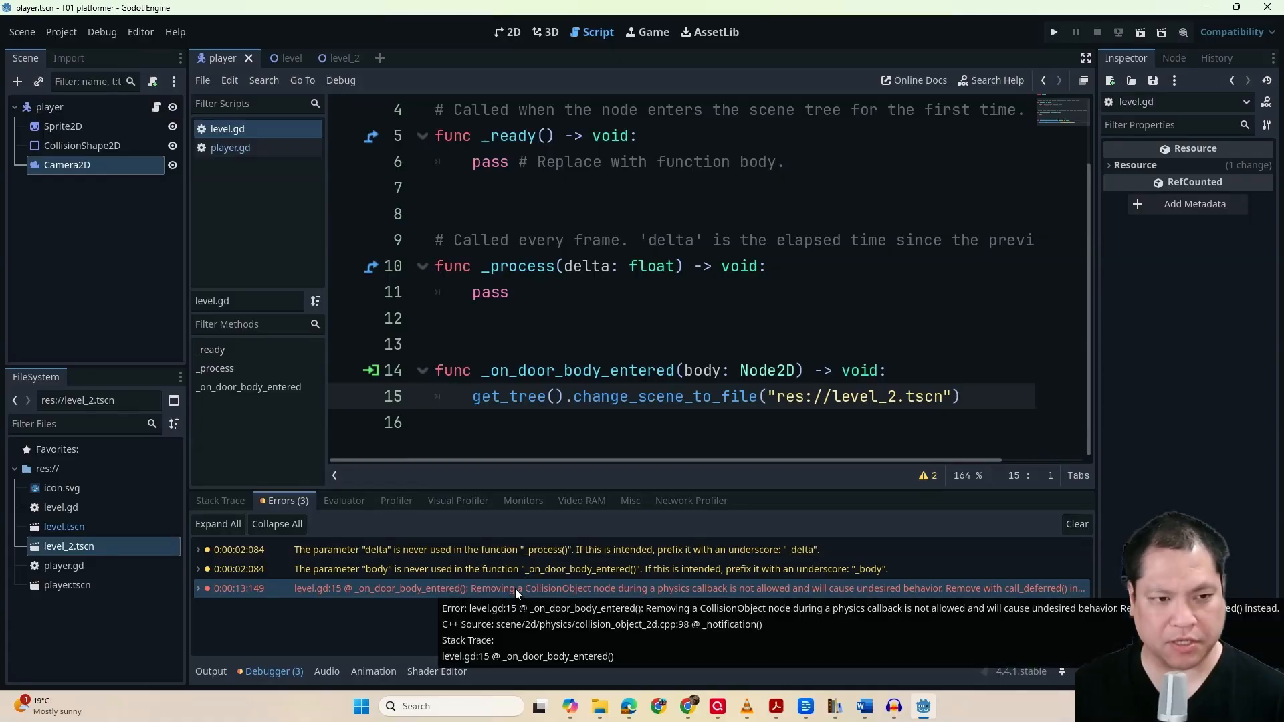
pyautogui.moveTo(565, 400); pyautogui.dragTo(888, 413)
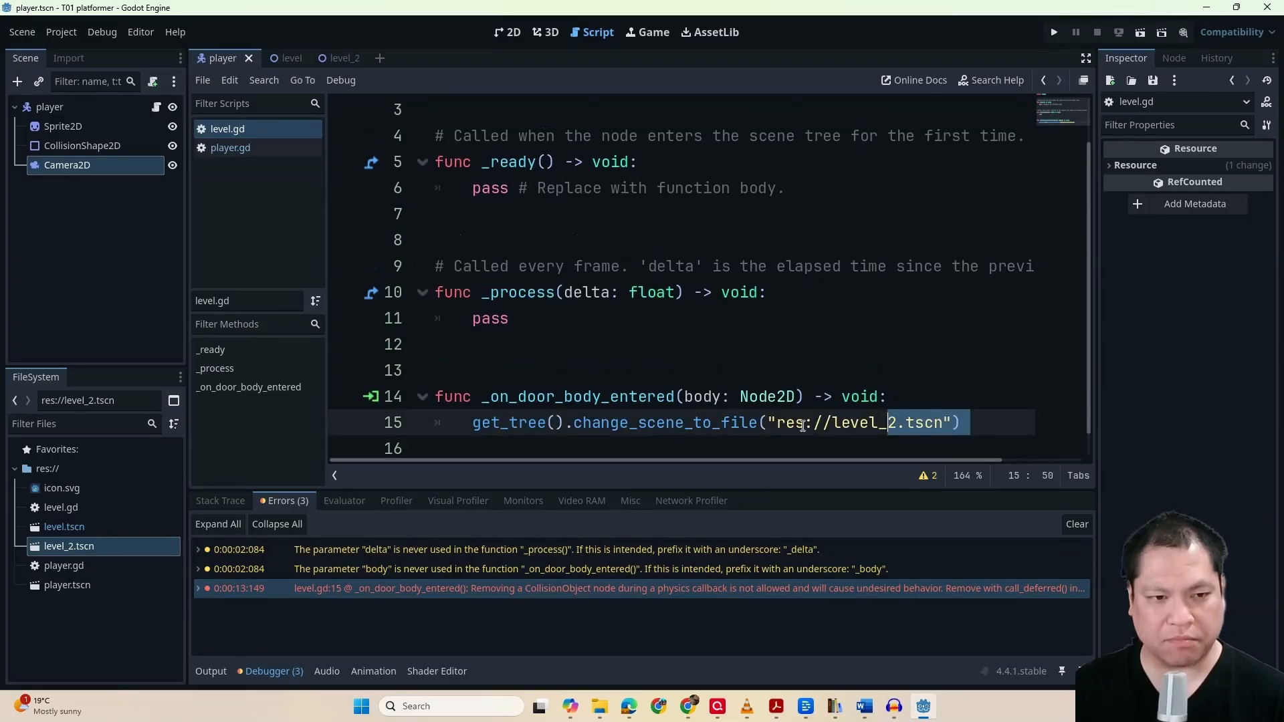
pyautogui.click(804, 425)
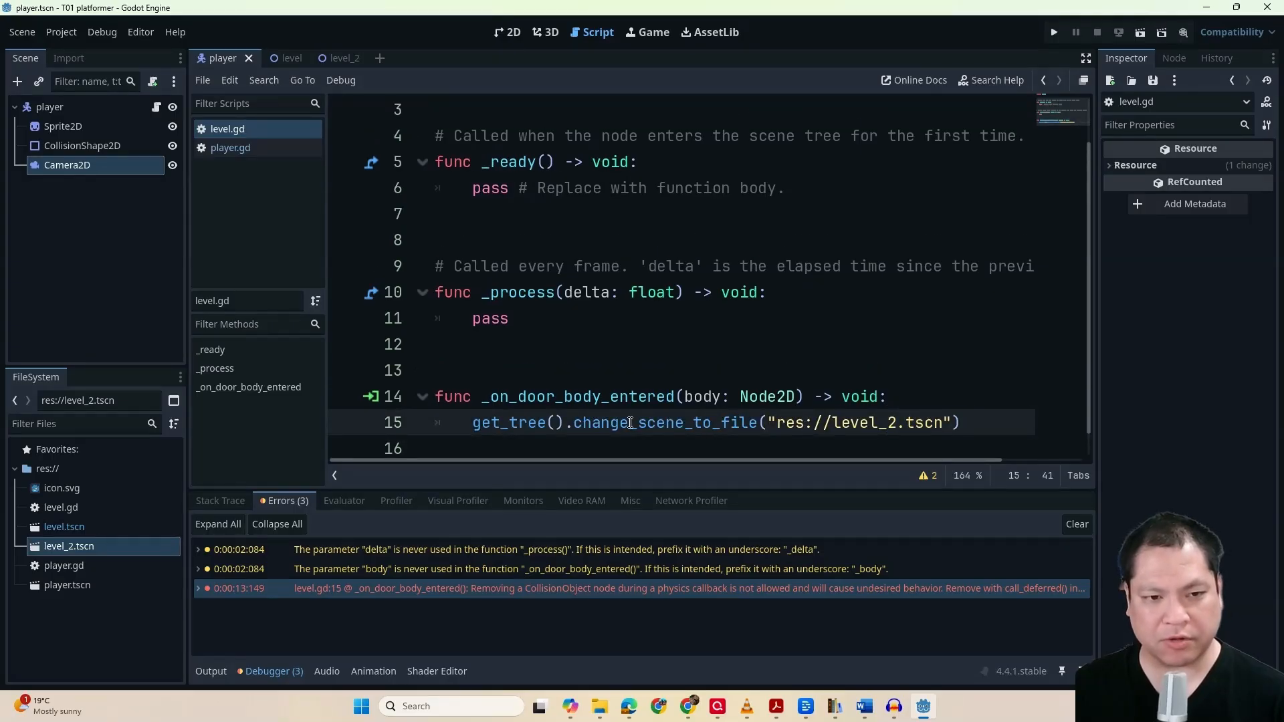
# Read the description of change_scene_to_file and review the whole get_tree() statement on line 15 of level.gd
pyautogui.moveTo(630, 423)
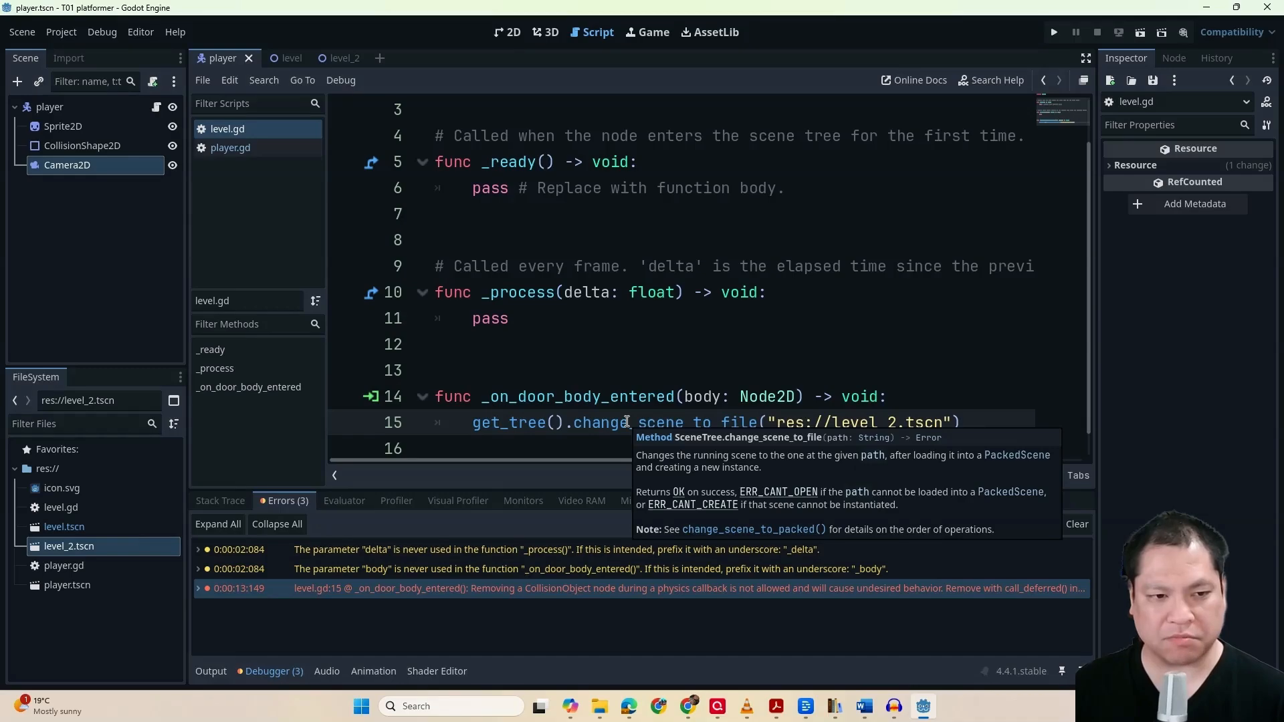
pyautogui.scroll(-1, 699, 400)
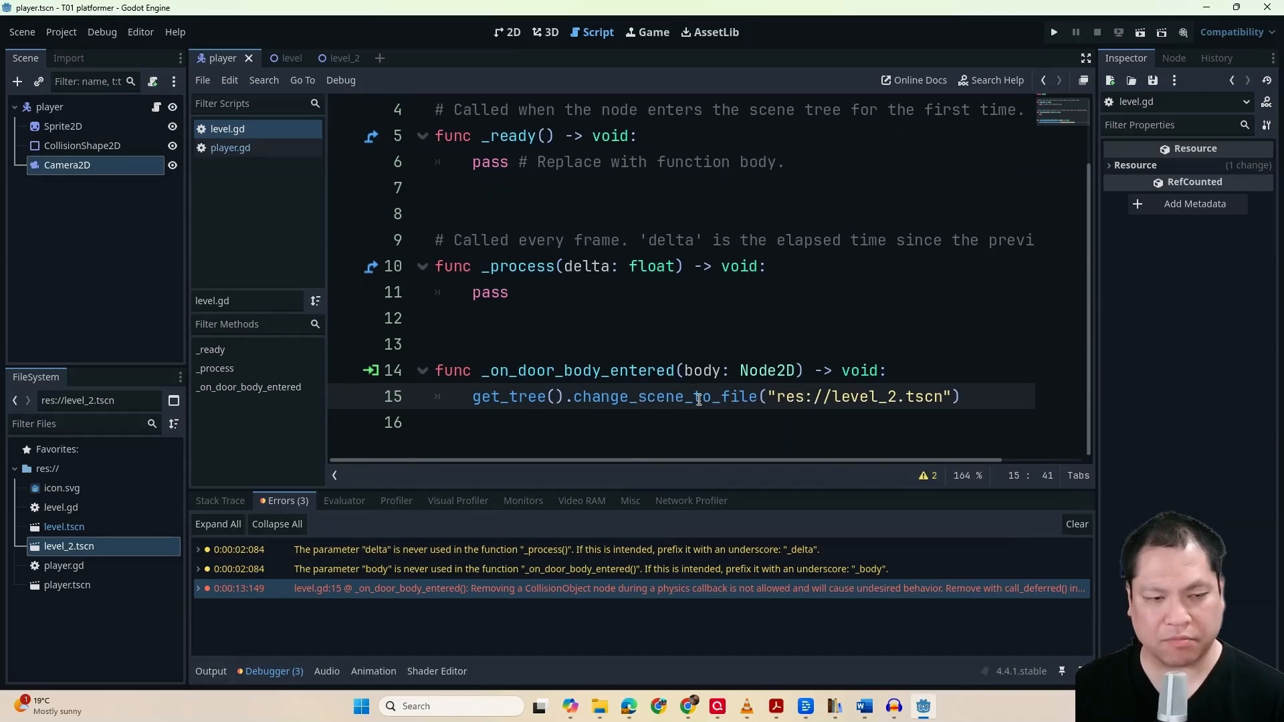
pyautogui.moveTo(658, 431); pyautogui.dragTo(654, 433)
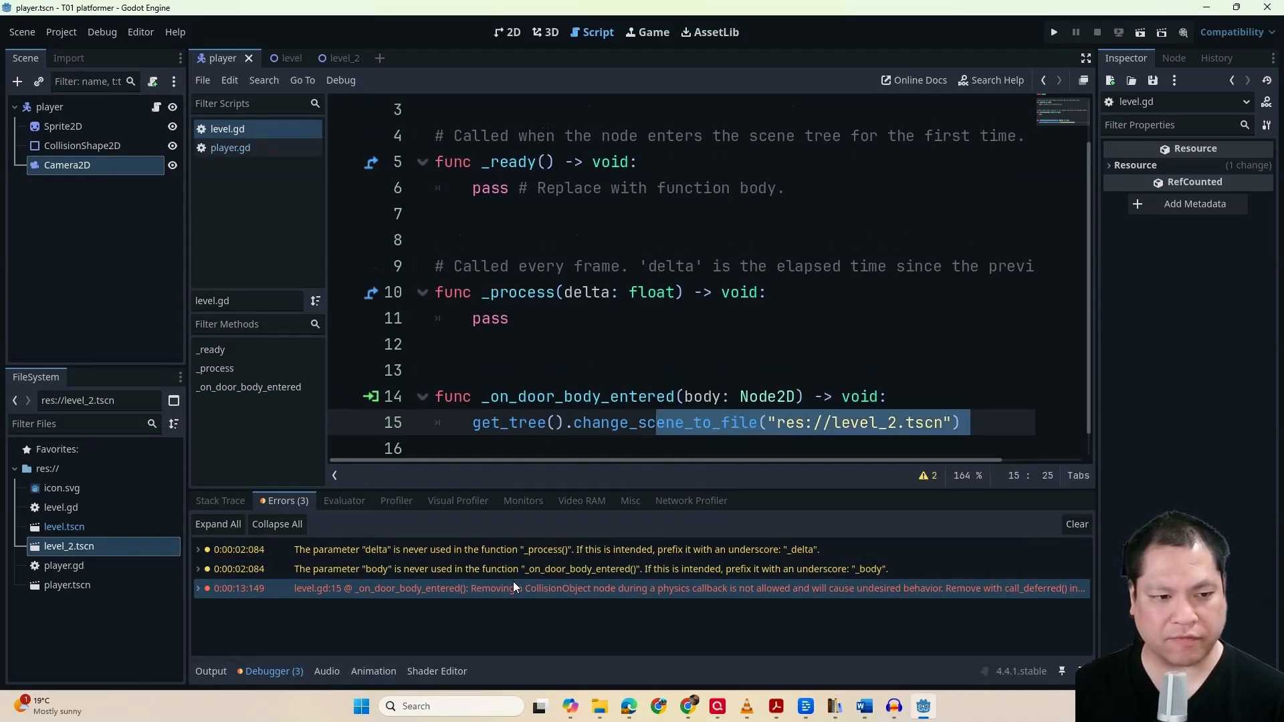
pyautogui.click(536, 424)
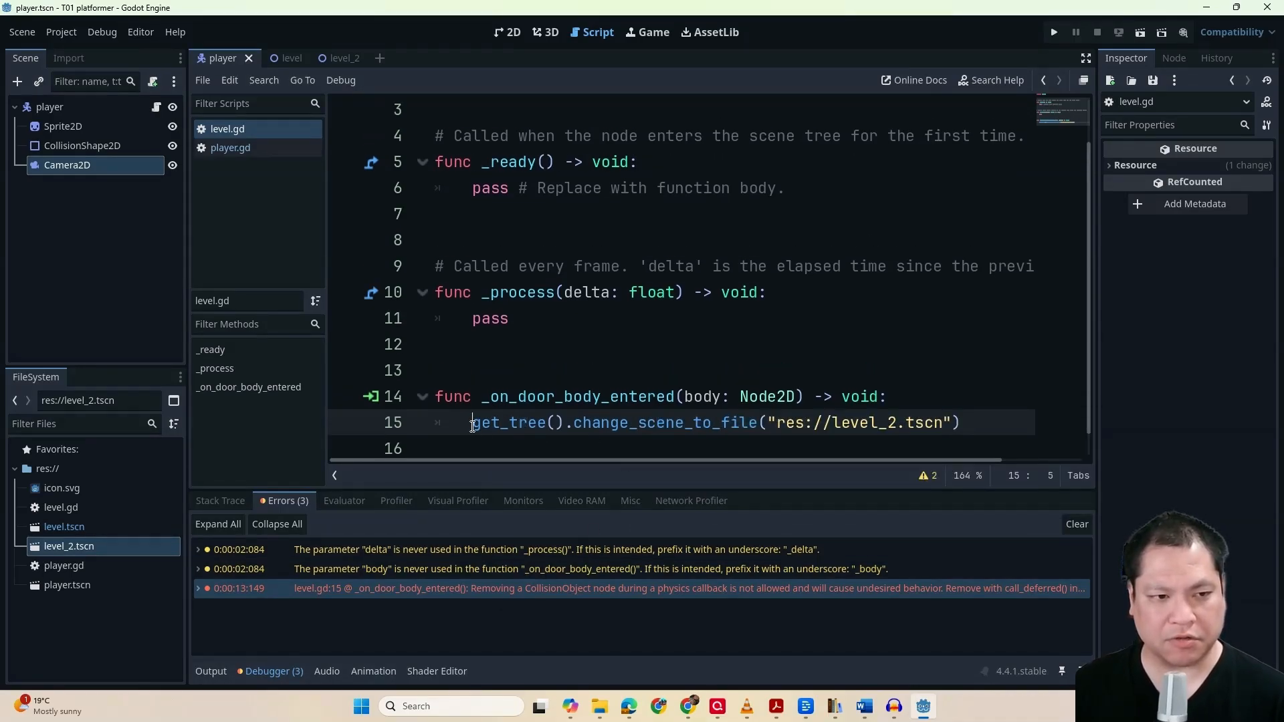
pyautogui.moveTo(474, 424); pyautogui.dragTo(999, 427)
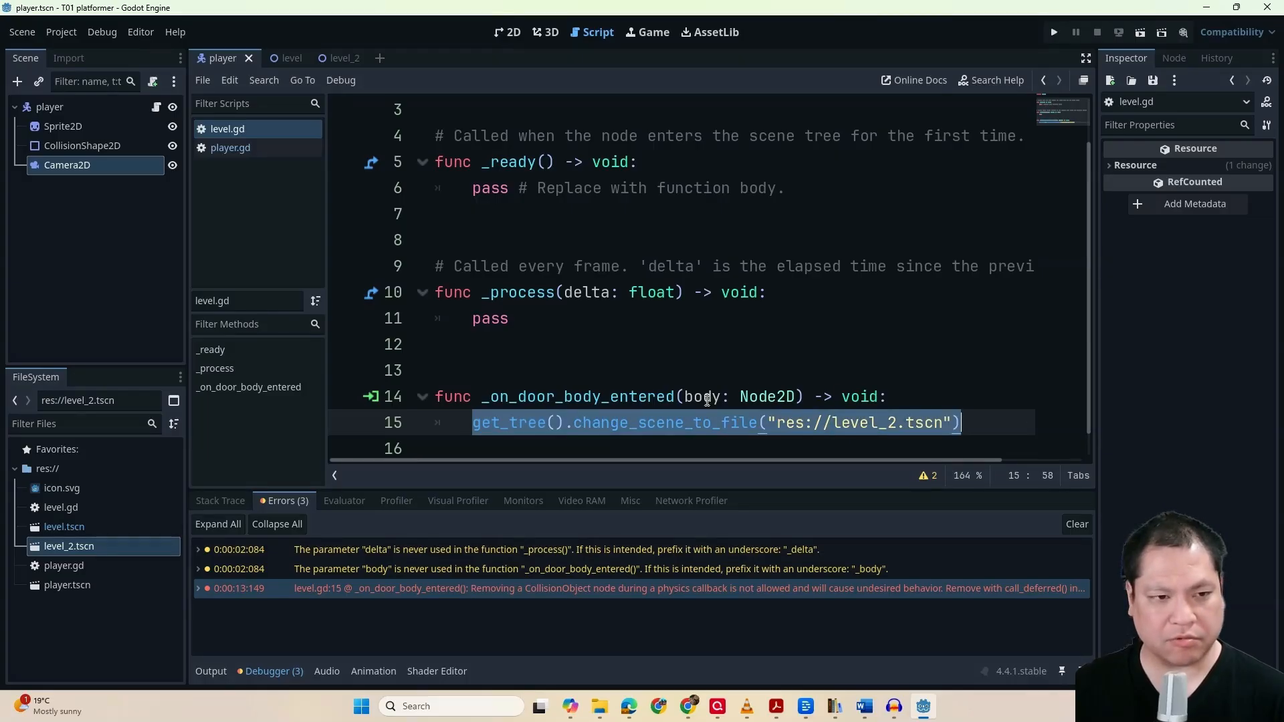
# Insert call_deferred( between get_tree(). and change_scene_to_file on line 15 of level.gd
pyautogui.click(575, 424)
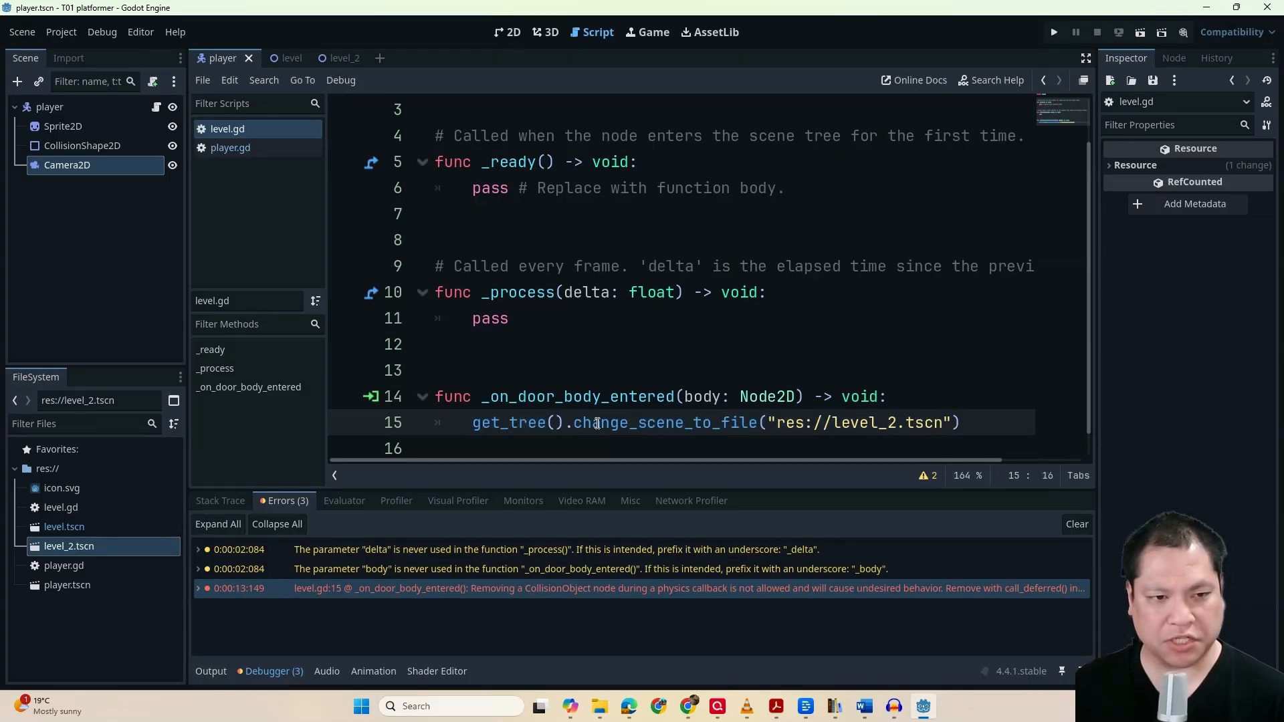
pyautogui.doubleClick(596, 424)
pyautogui.click(576, 424)
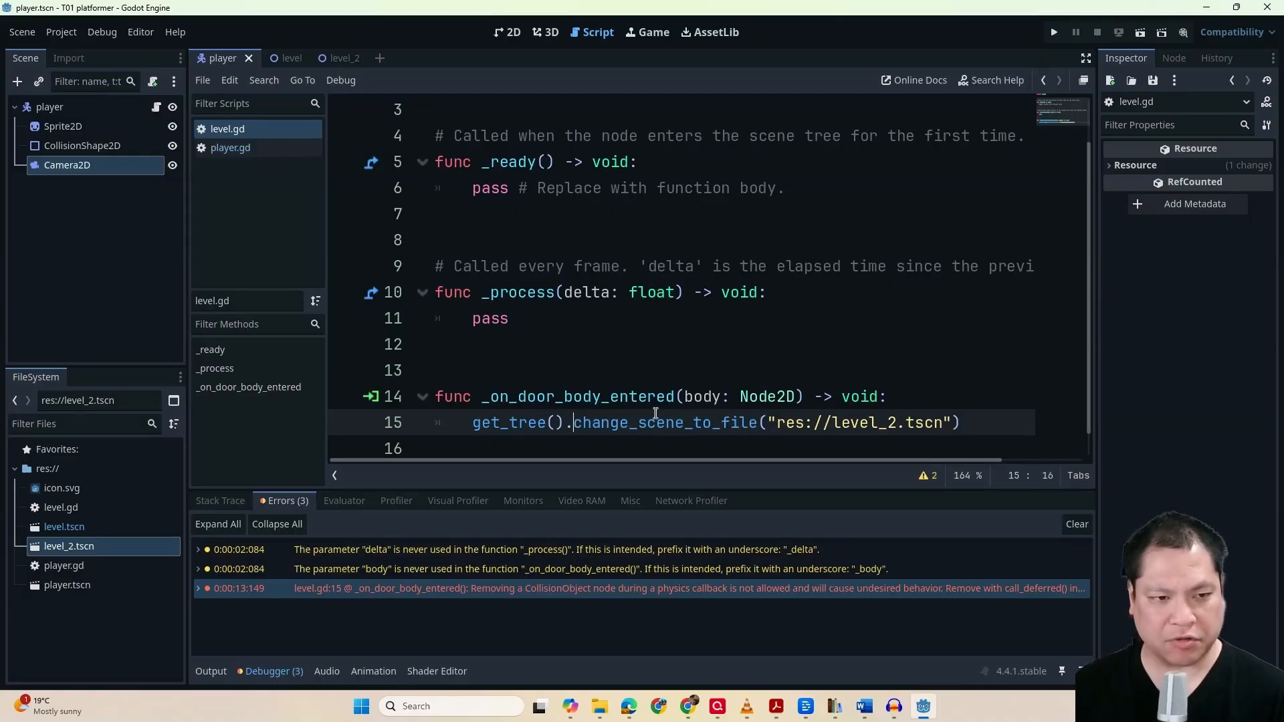
pyautogui.moveTo(656, 414)
pyautogui.write('ca')
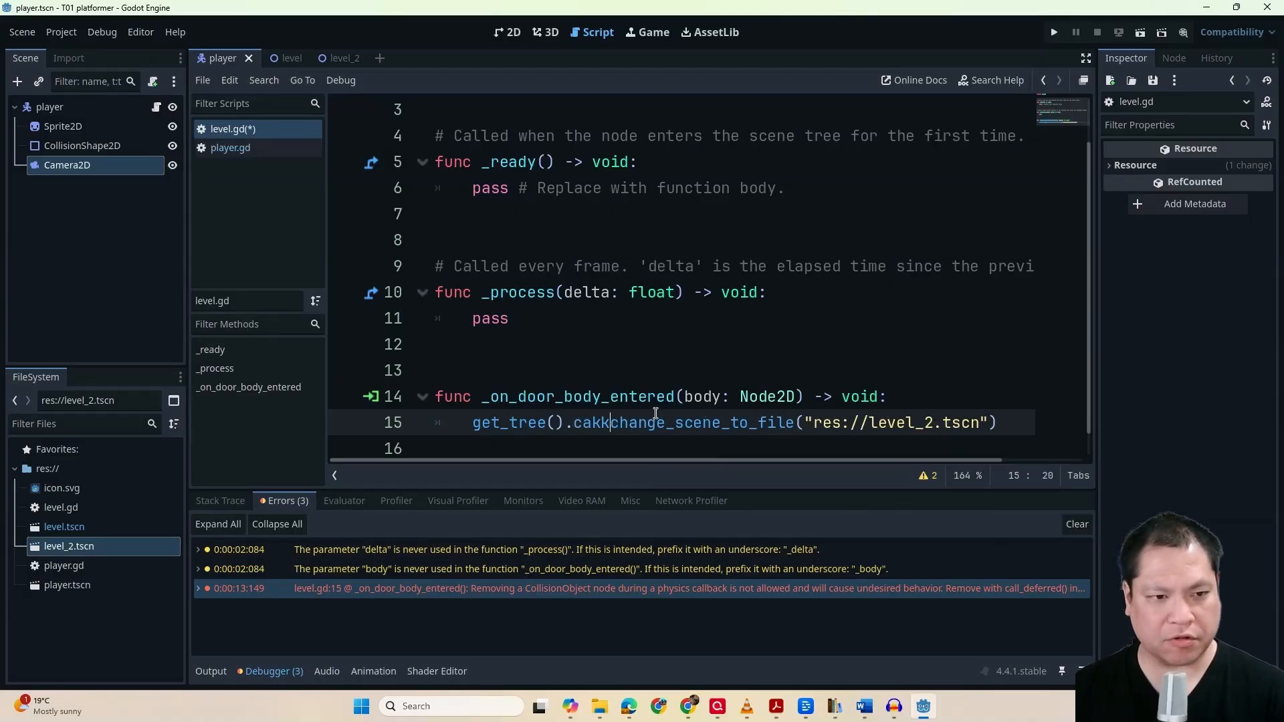
pyautogui.write('ll_de')
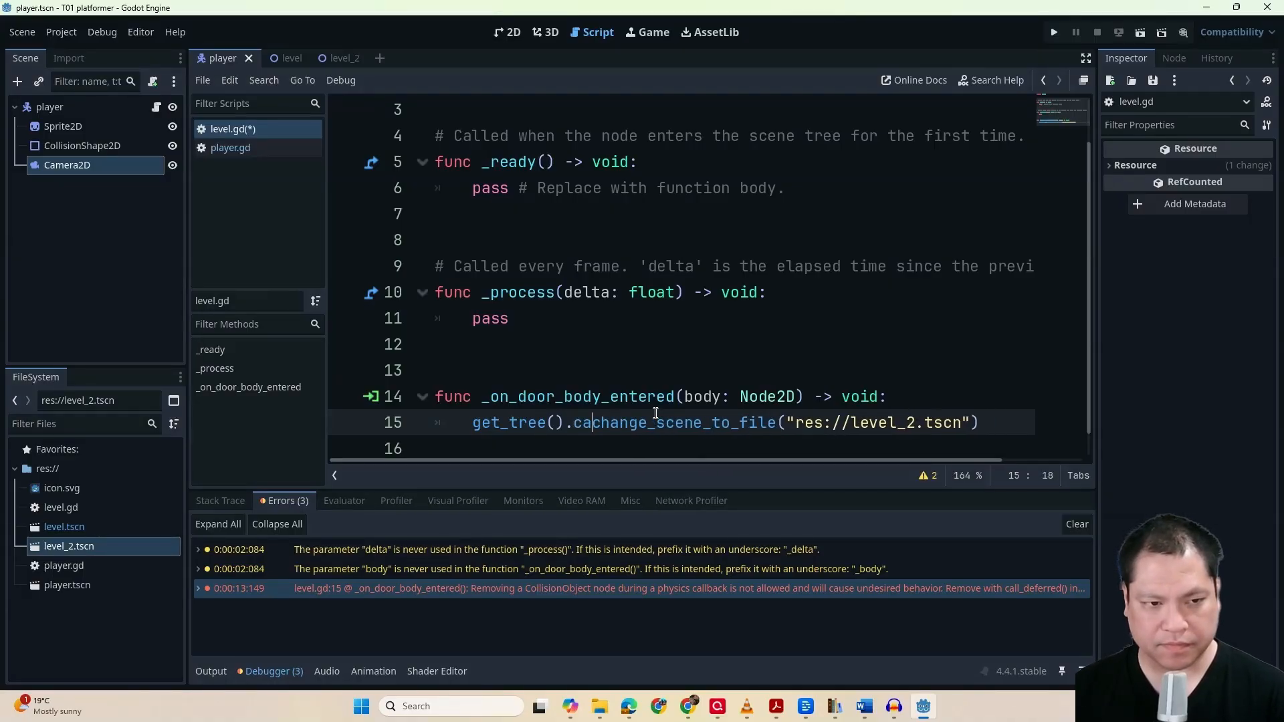
pyautogui.write('ferred(')
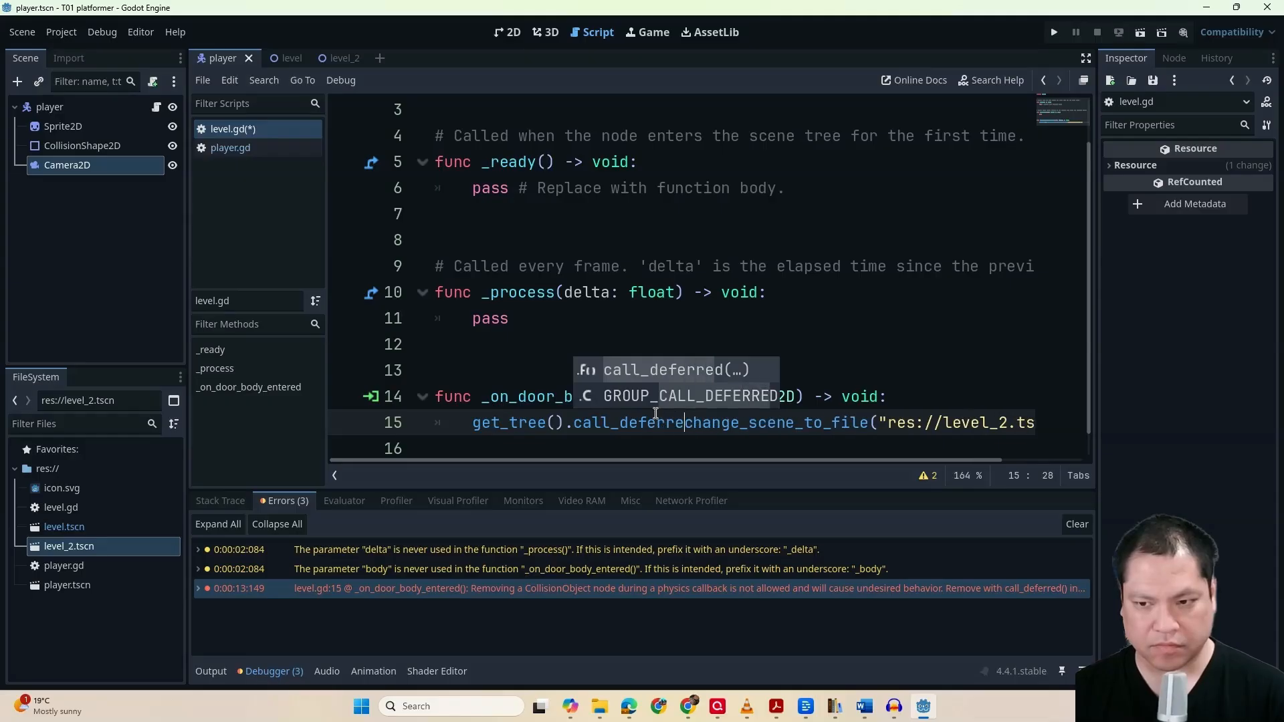
pyautogui.press('Escape')
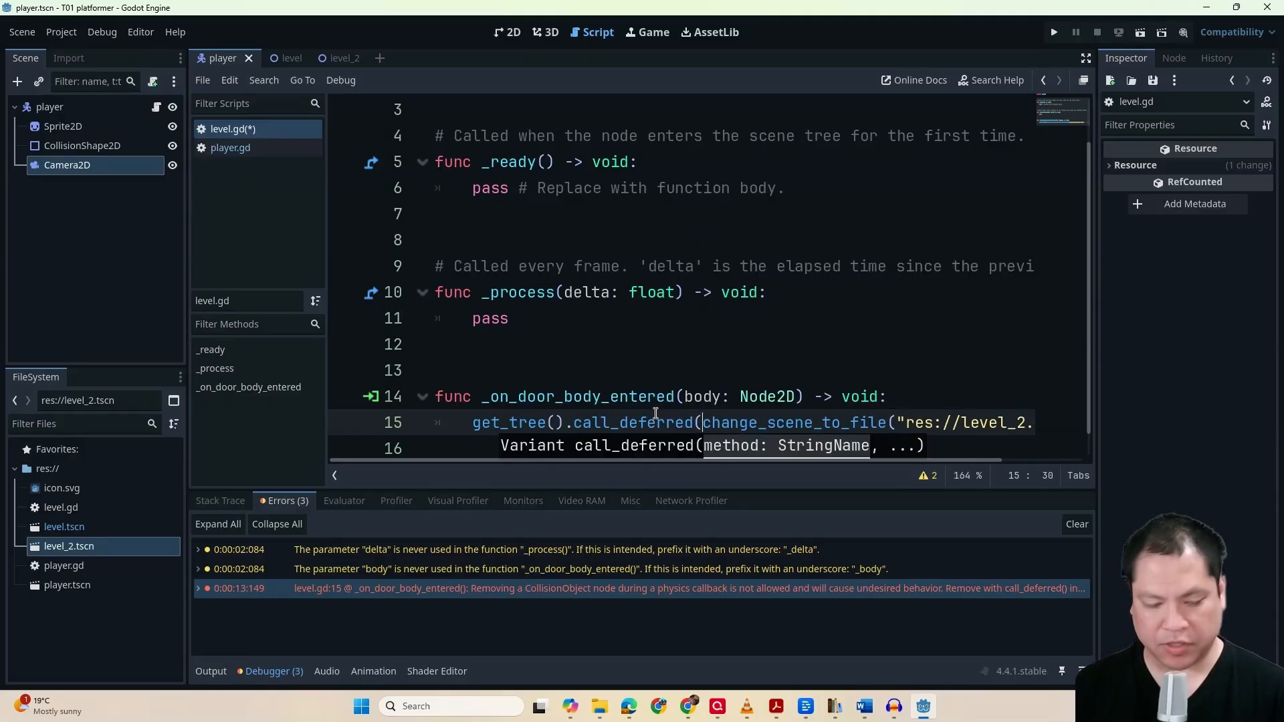
# Make "change_scene_to_file" a quoted first argument of call_deferred, replacing its opening parenthesis with a comma before "res://level_2.tscn"
pyautogui.write('"')
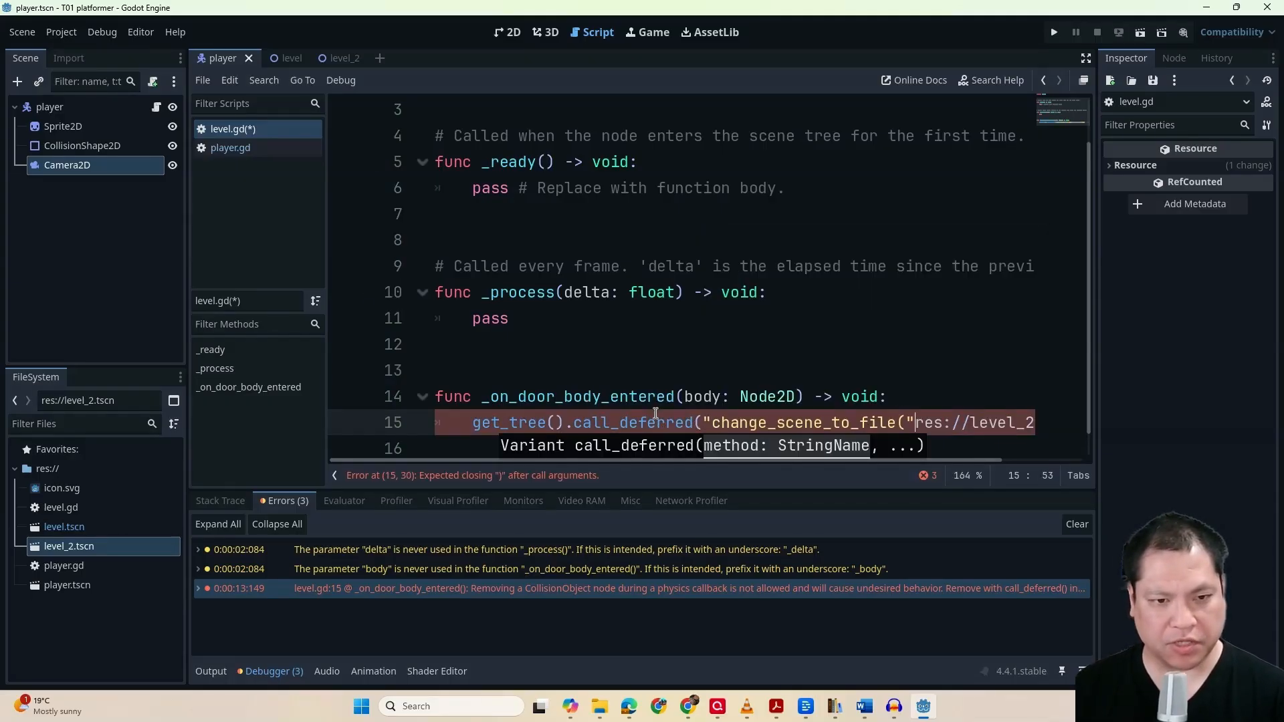
pyautogui.write('"')
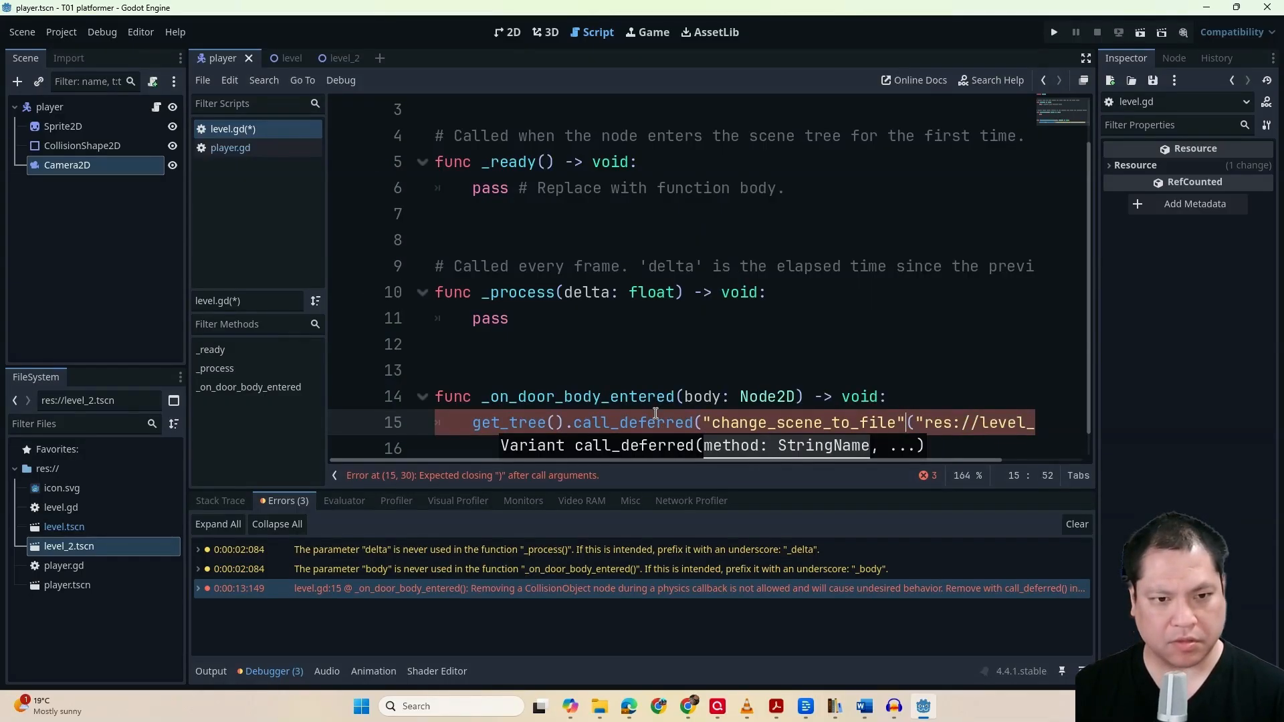
pyautogui.press('Delete')
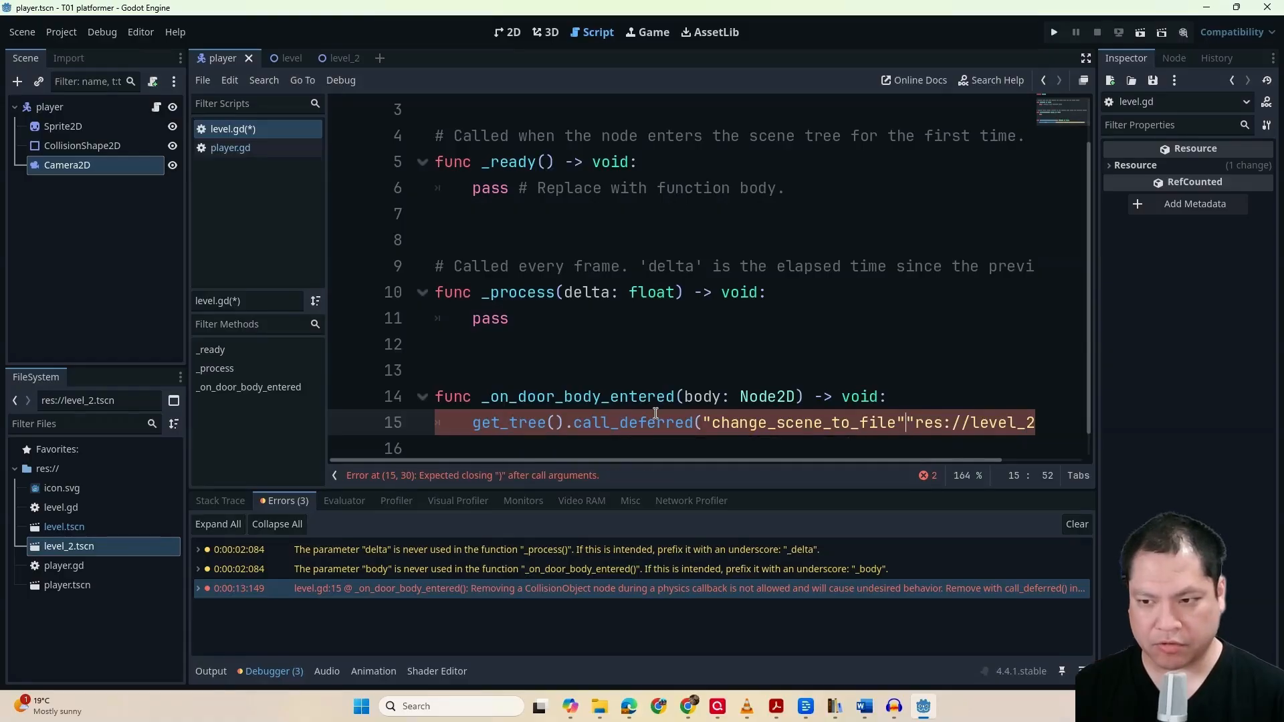
pyautogui.write(',')
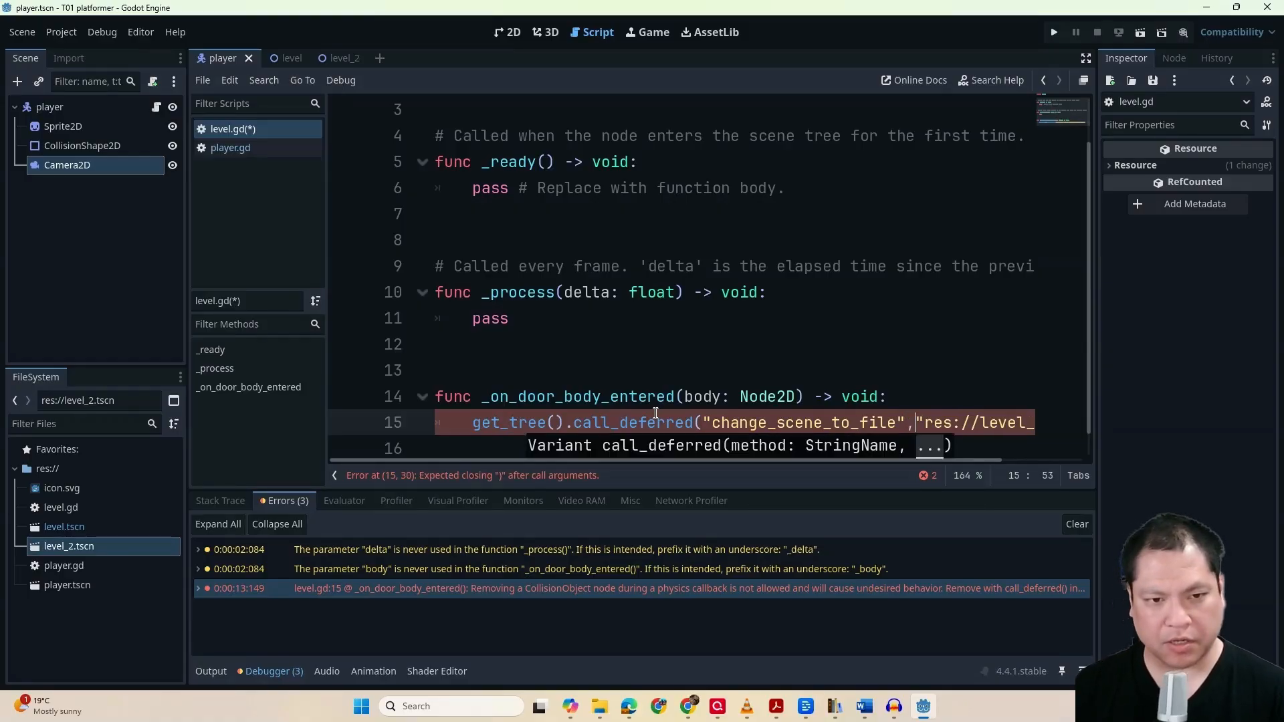
pyautogui.press('End')
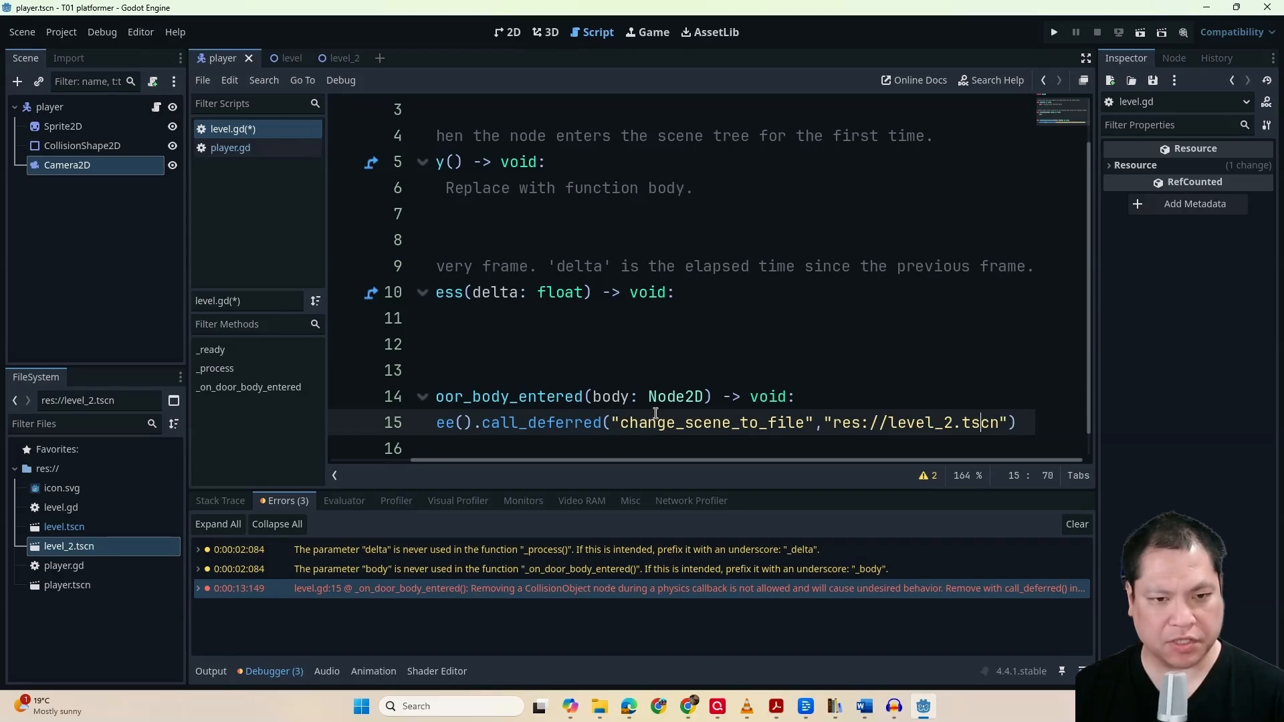
pyautogui.press('End')
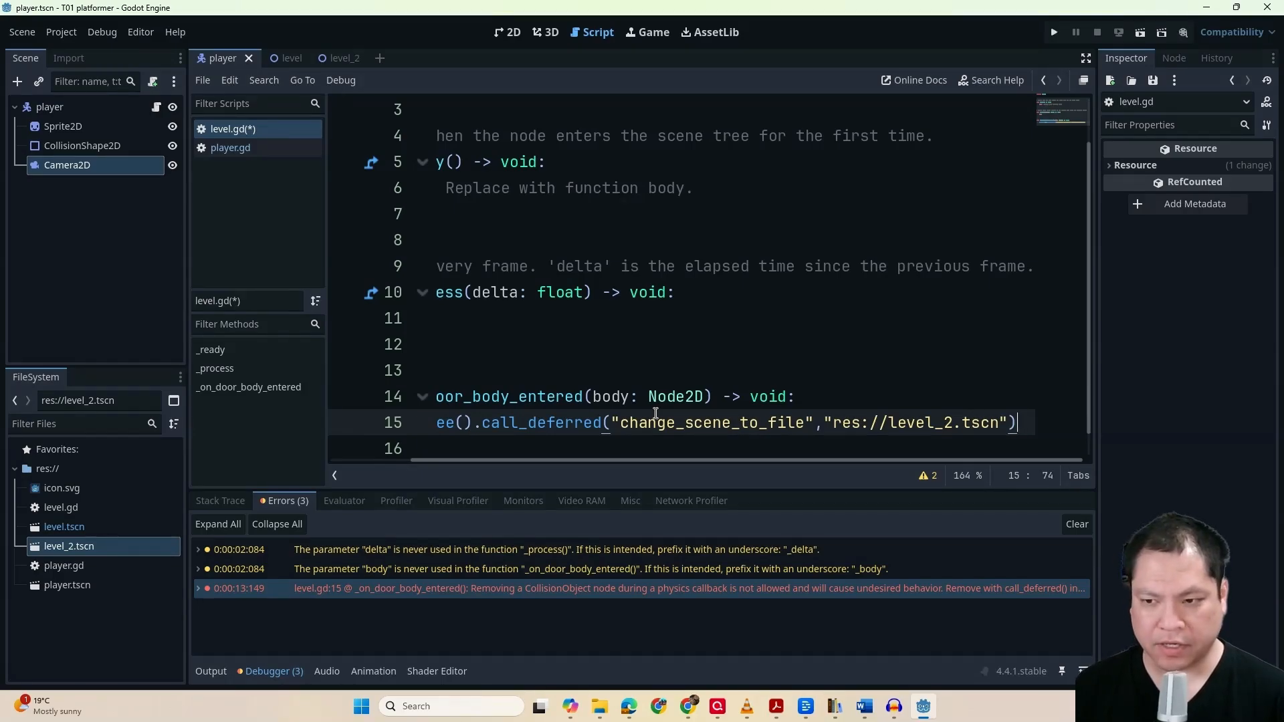
# Run the project to test the deferred scene change: jump across the platforms into the door, move around level 2, and close the game
pyautogui.click(1054, 32)
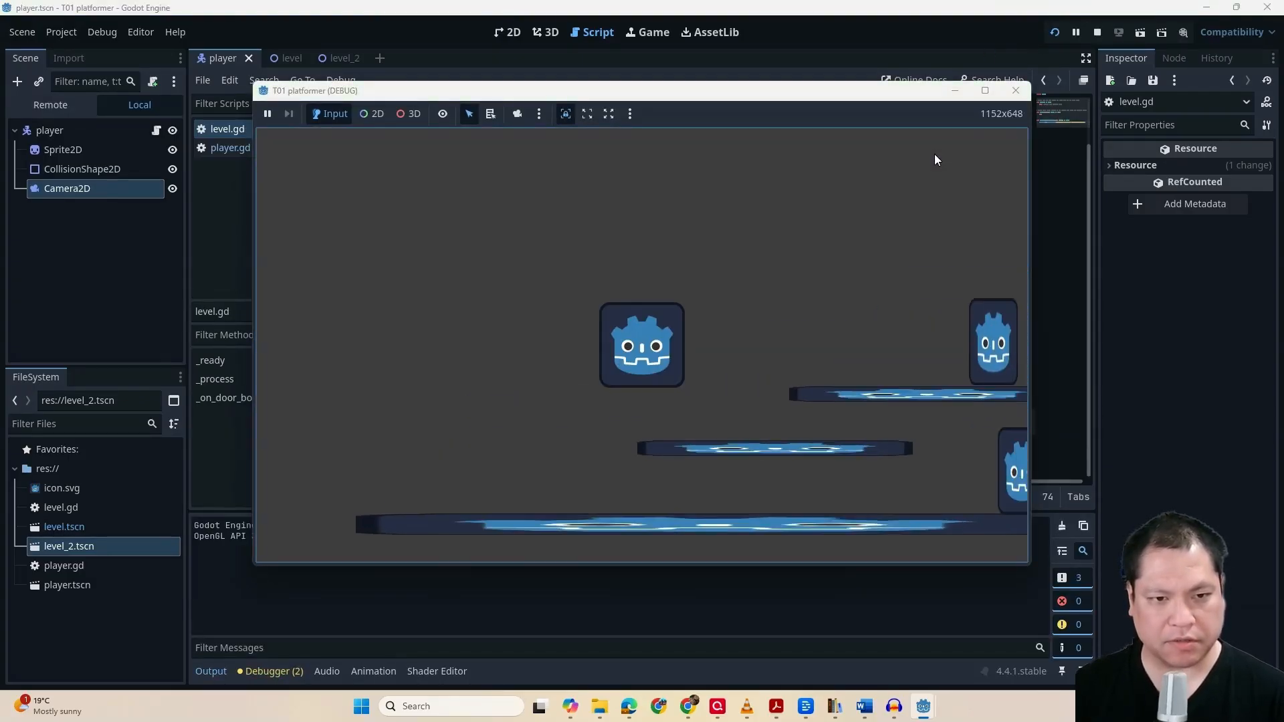
pyautogui.press('Right')
pyautogui.press('space')
pyautogui.press('Right')
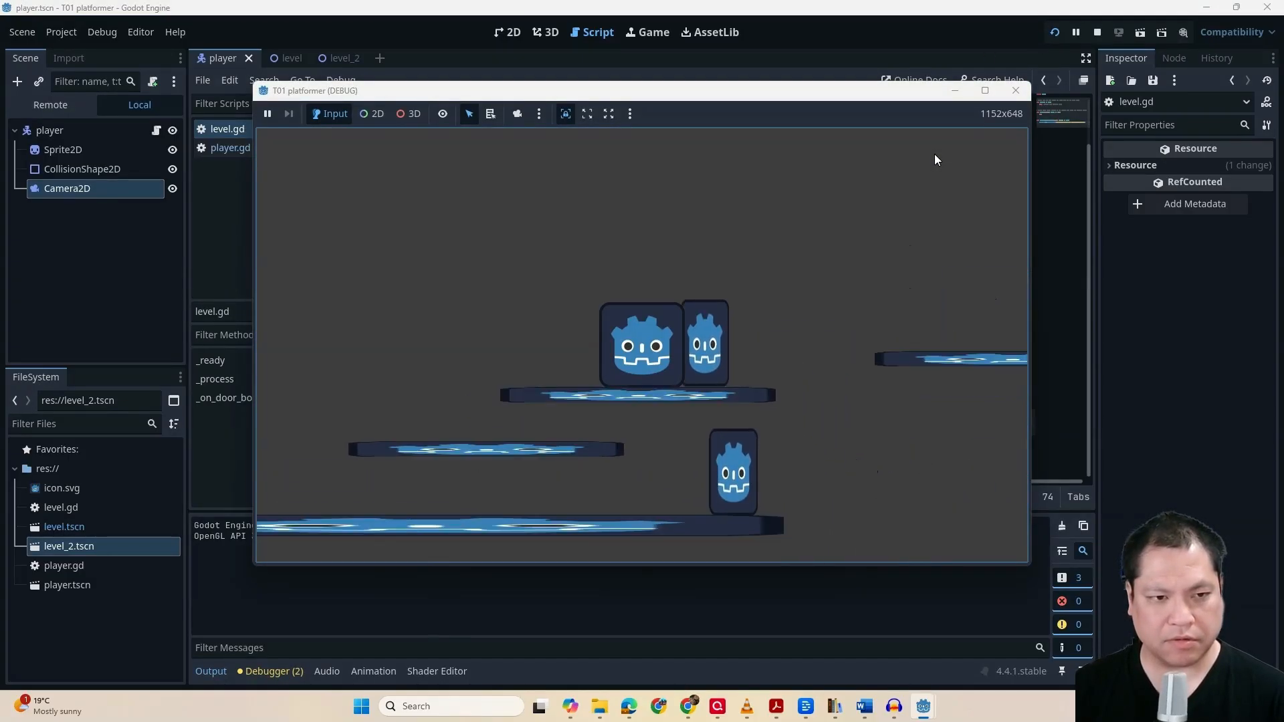
pyautogui.press('space')
pyautogui.press('Right')
pyautogui.press('space')
pyautogui.press('Right')
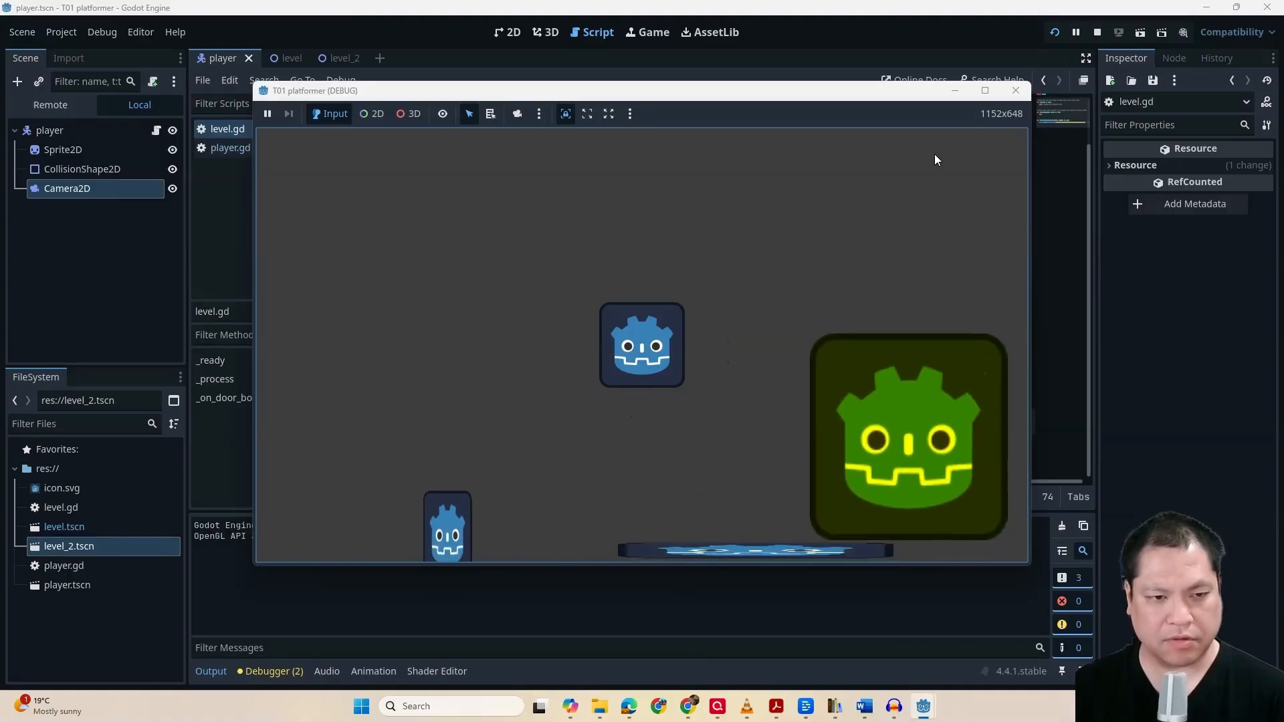
pyautogui.press('Left')
pyautogui.press('space')
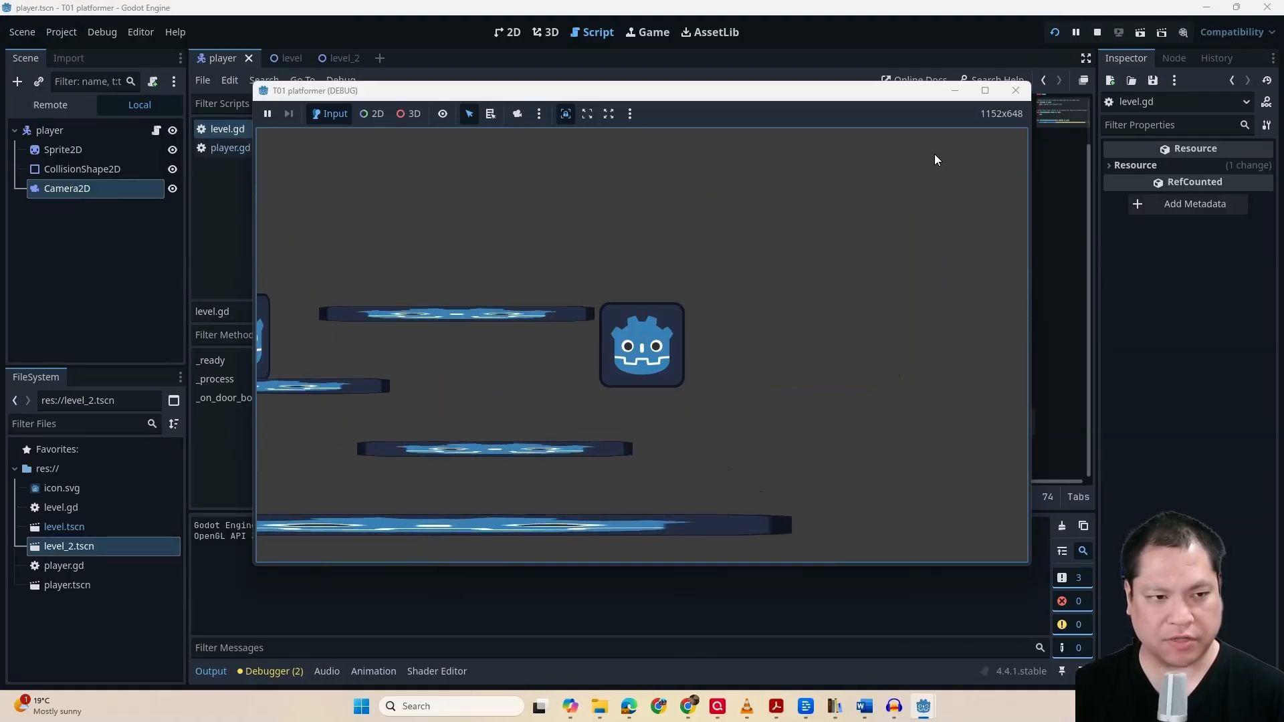
pyautogui.press('Right')
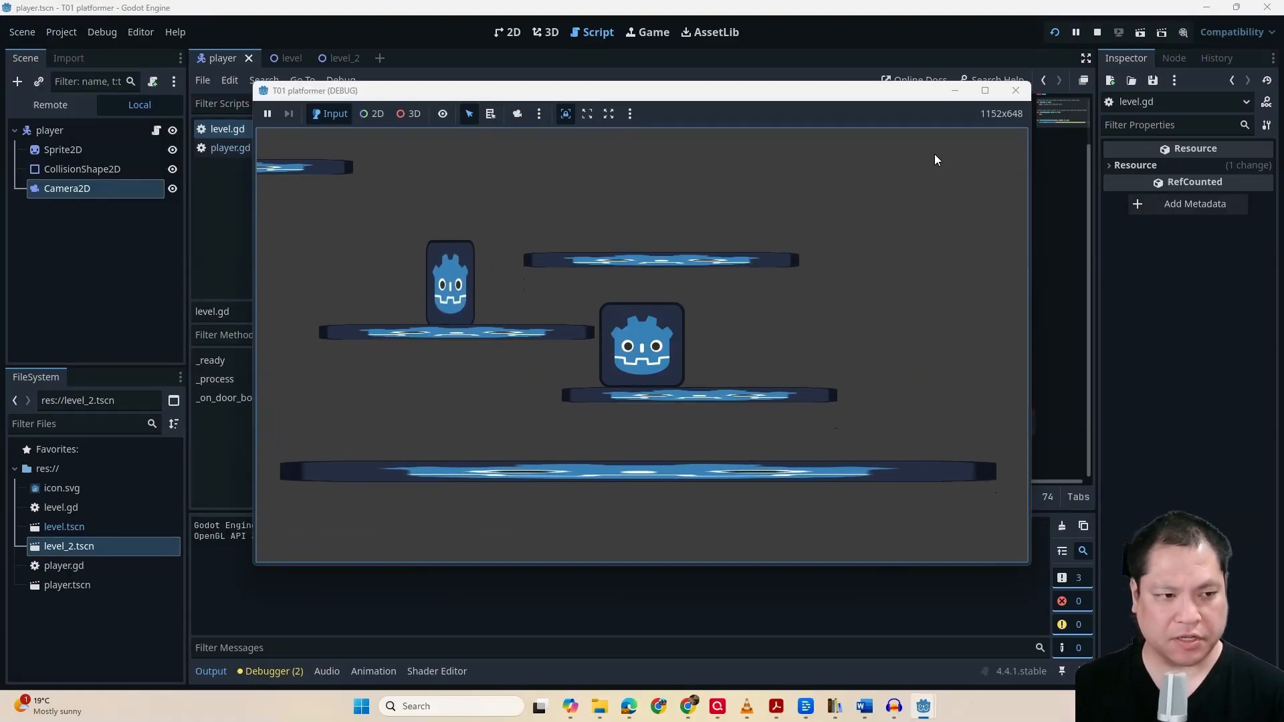
pyautogui.click(1015, 91)
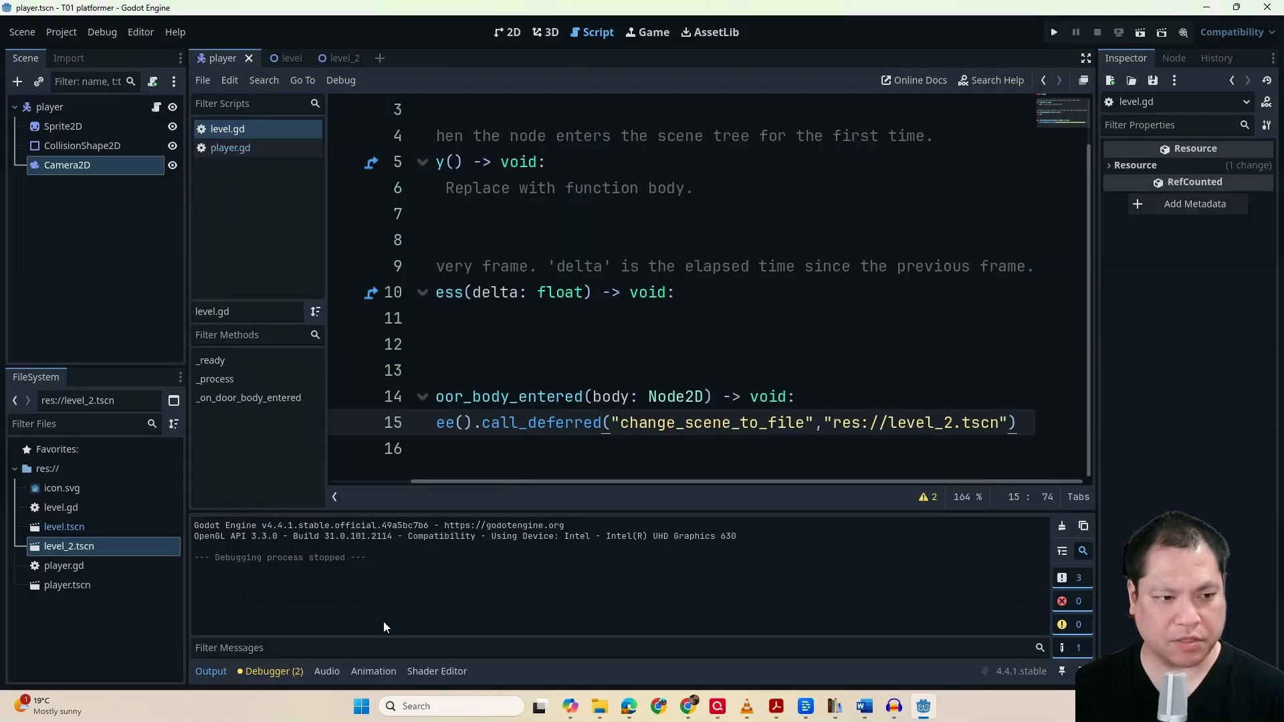
# Check the debugger's error list after the test run and locate the body parameter of _on_door_body_entered on line 14
pyautogui.click(278, 671)
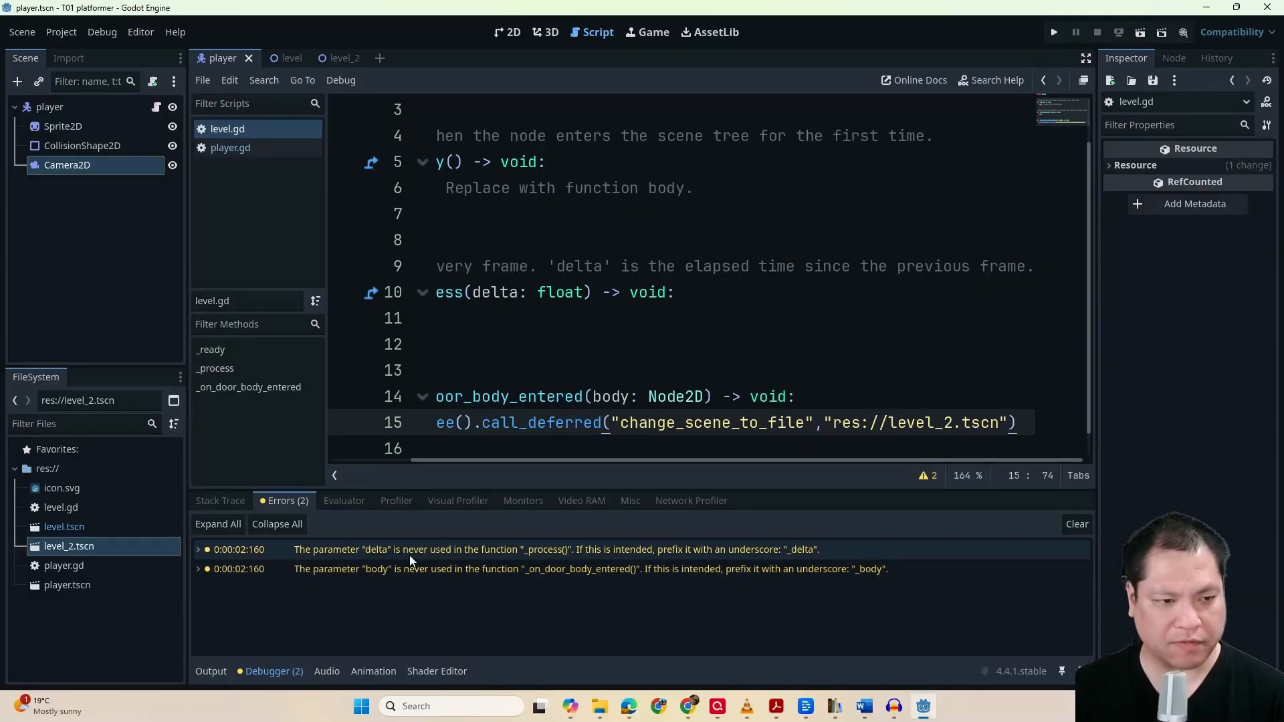
pyautogui.moveTo(382, 551)
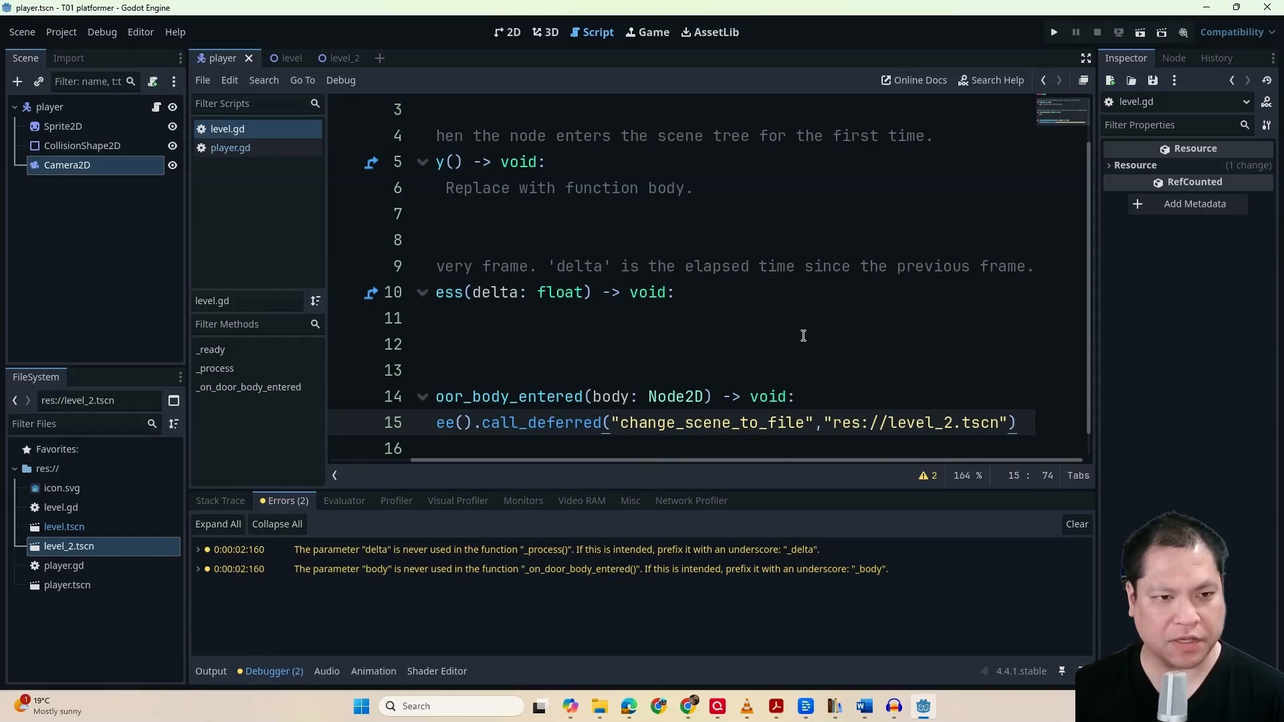
pyautogui.click(615, 399)
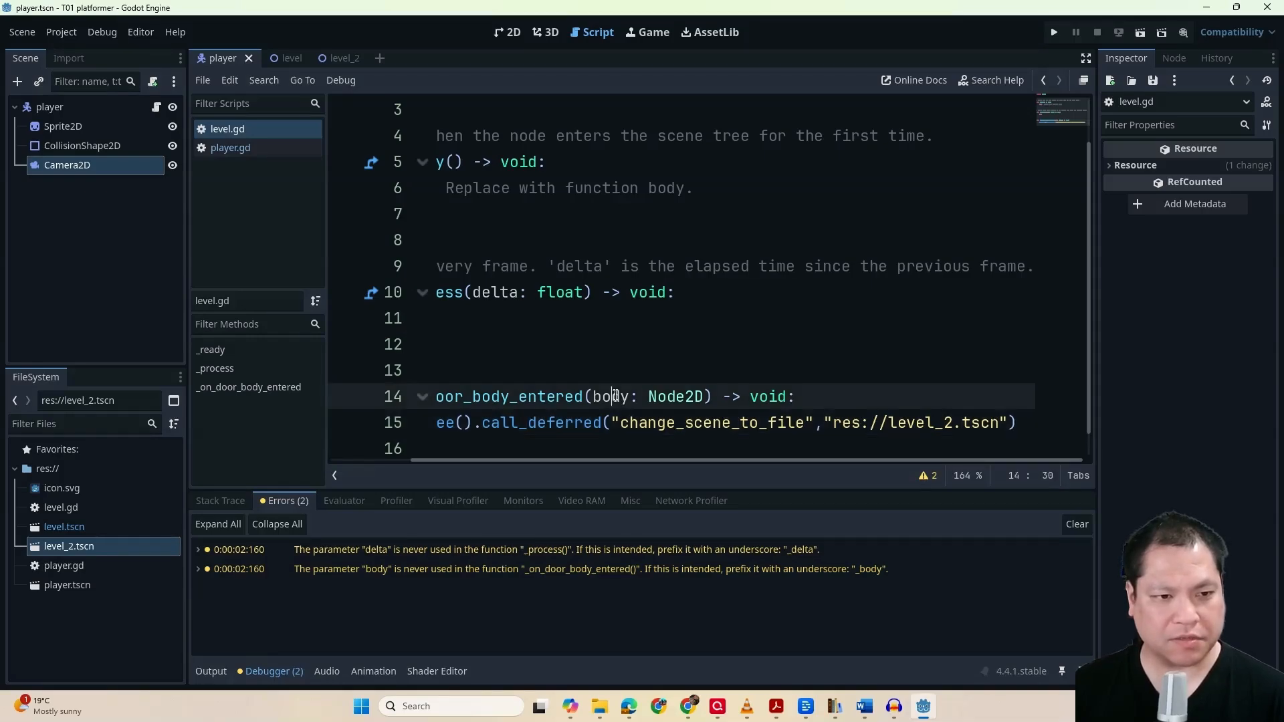